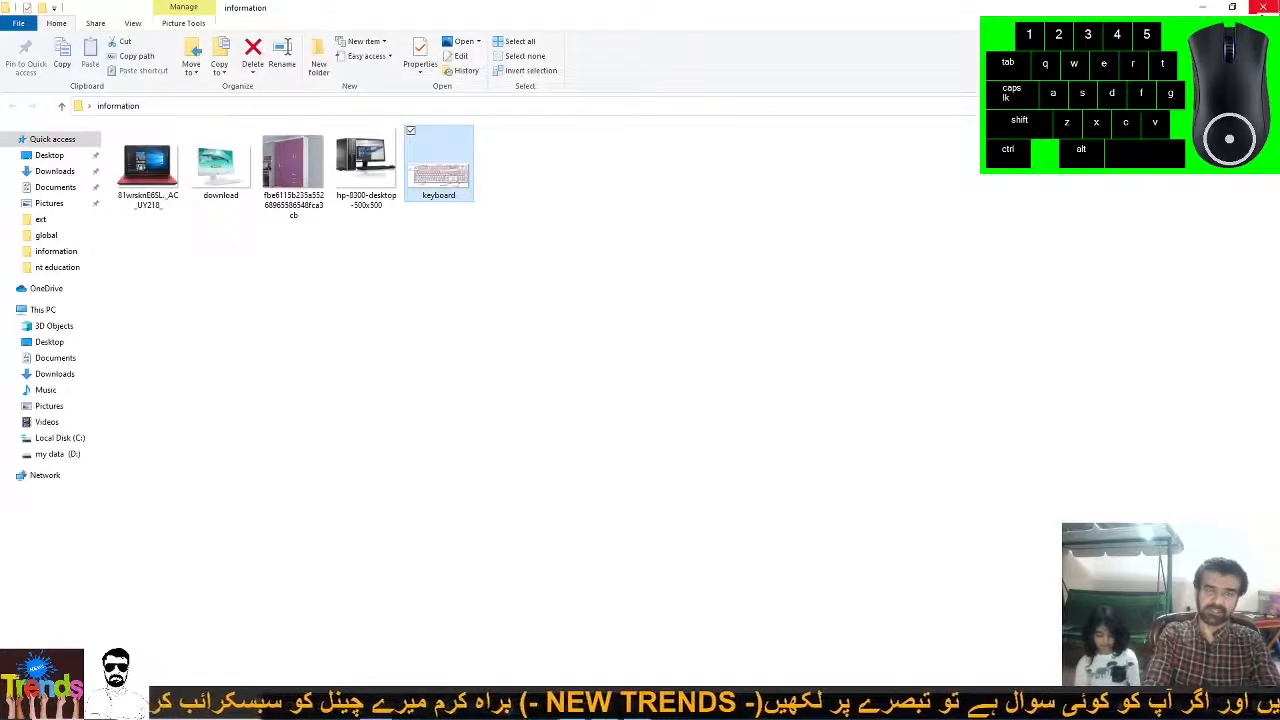
Close the information folder window to return to the desktop.
left_click(1263, 10)
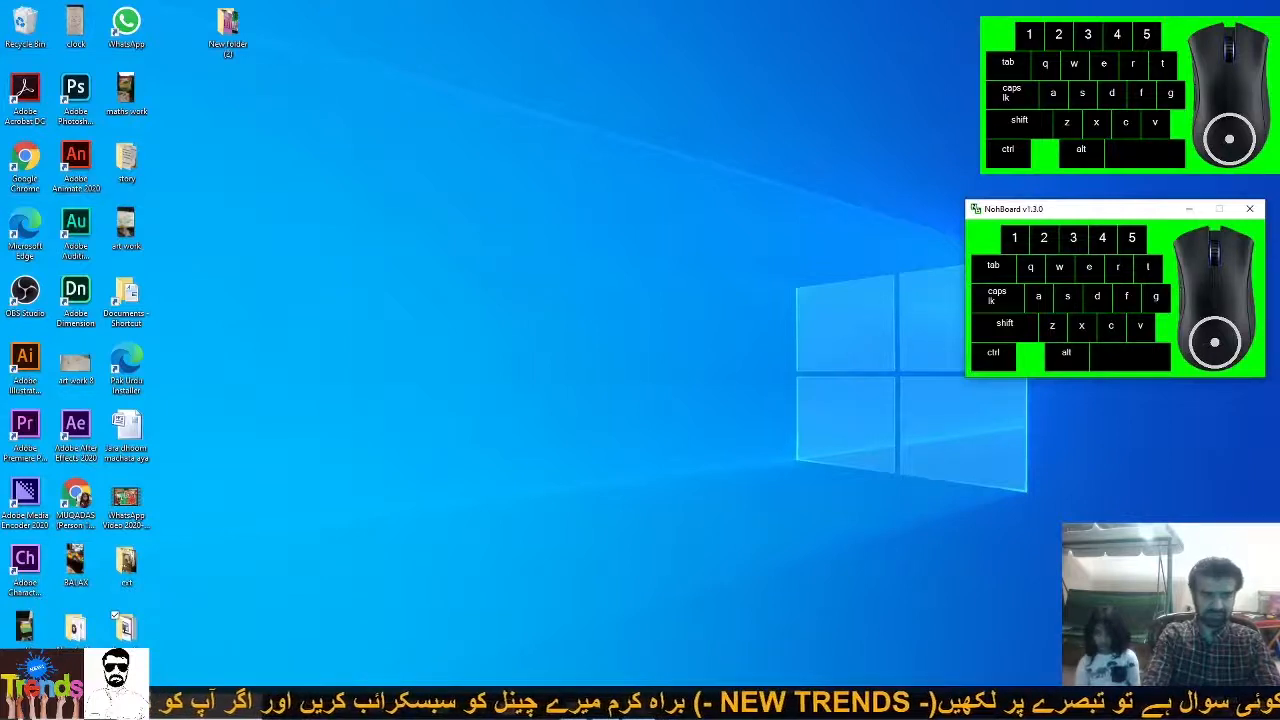
left_click(20, 702)
left_click(20, 702)
left_click(20, 702)
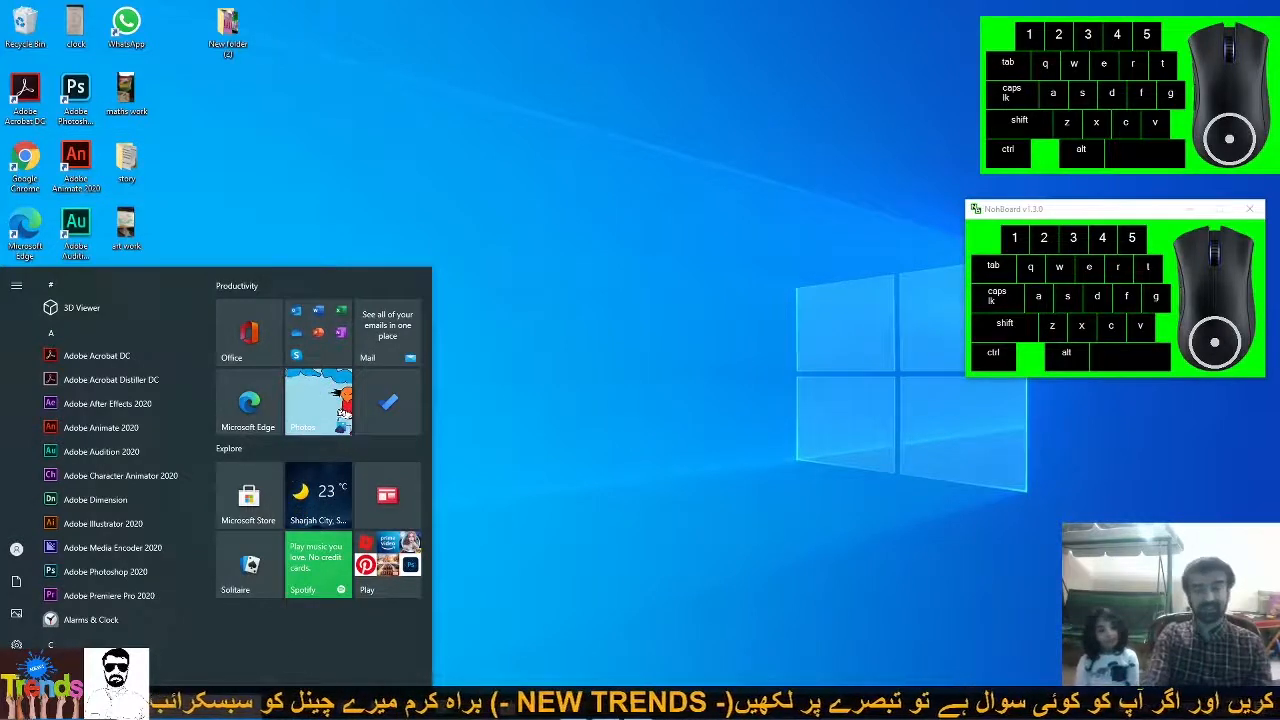
left_click(556, 610)
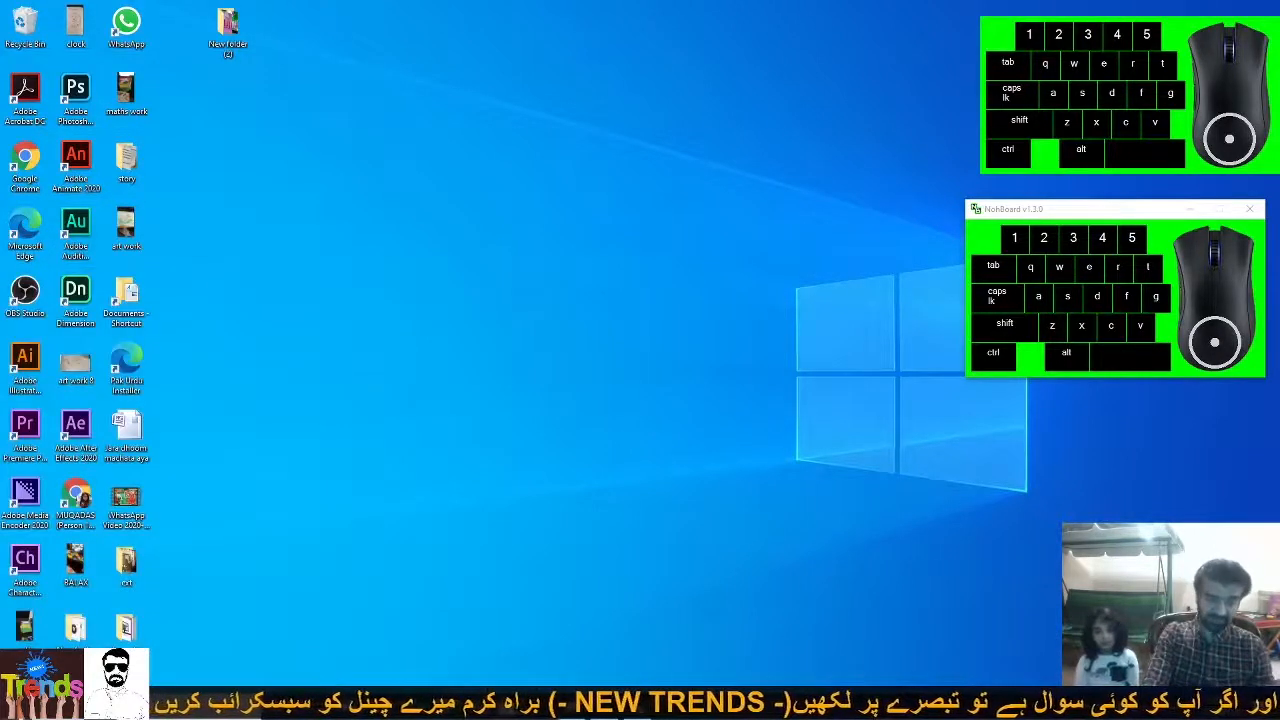
left_click(20, 706)
left_click(20, 706)
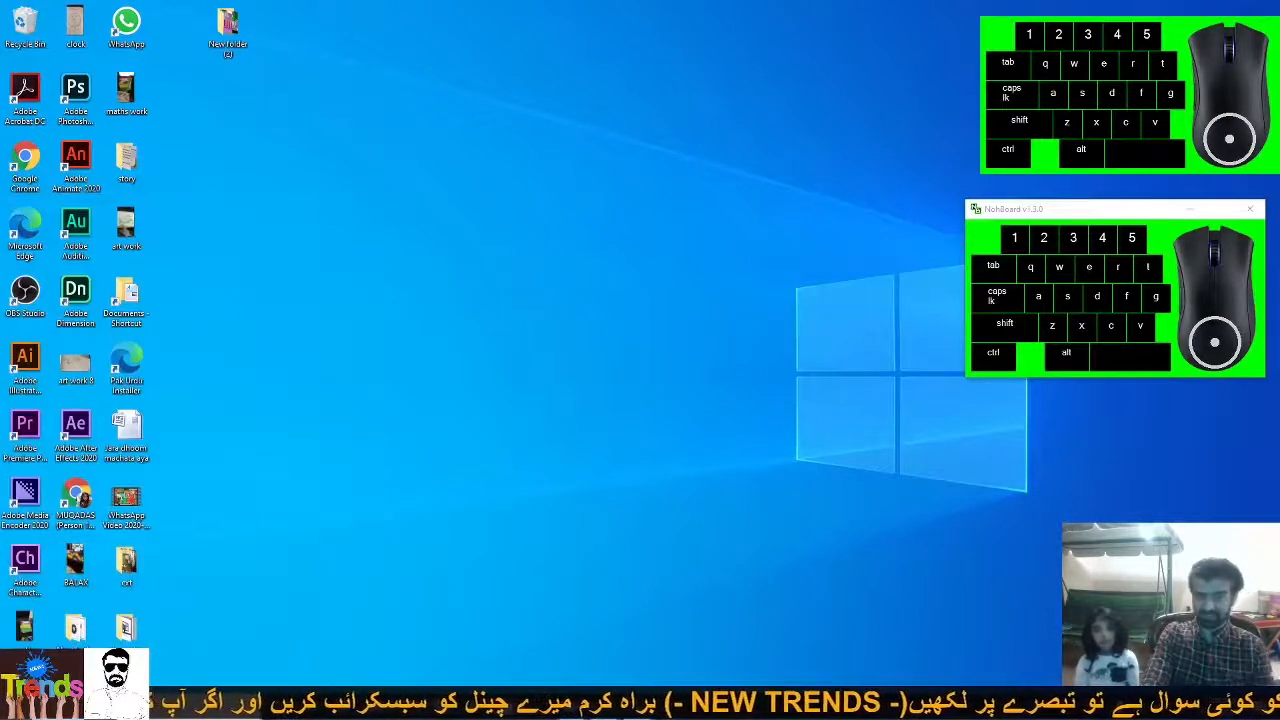
Look at the Shut down and Restart power options of the computer, leaving them unused and returning to the desktop.
key("super")
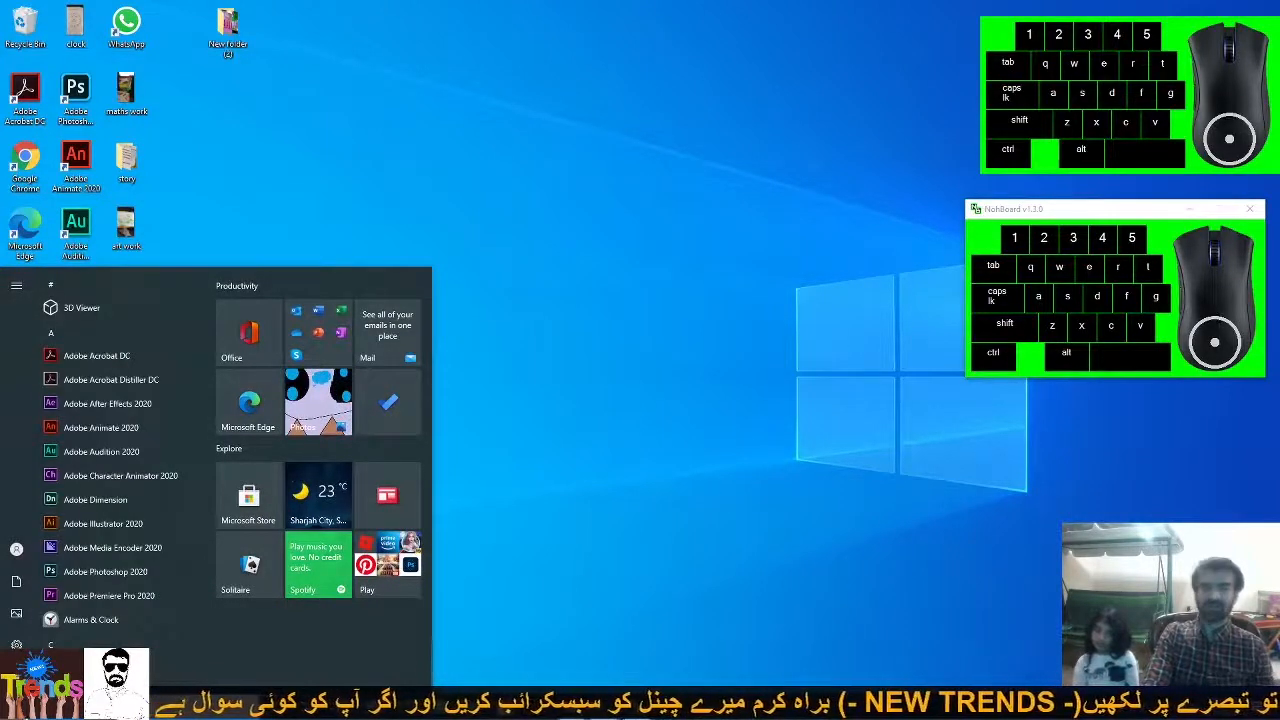
mouse_move(17, 676)
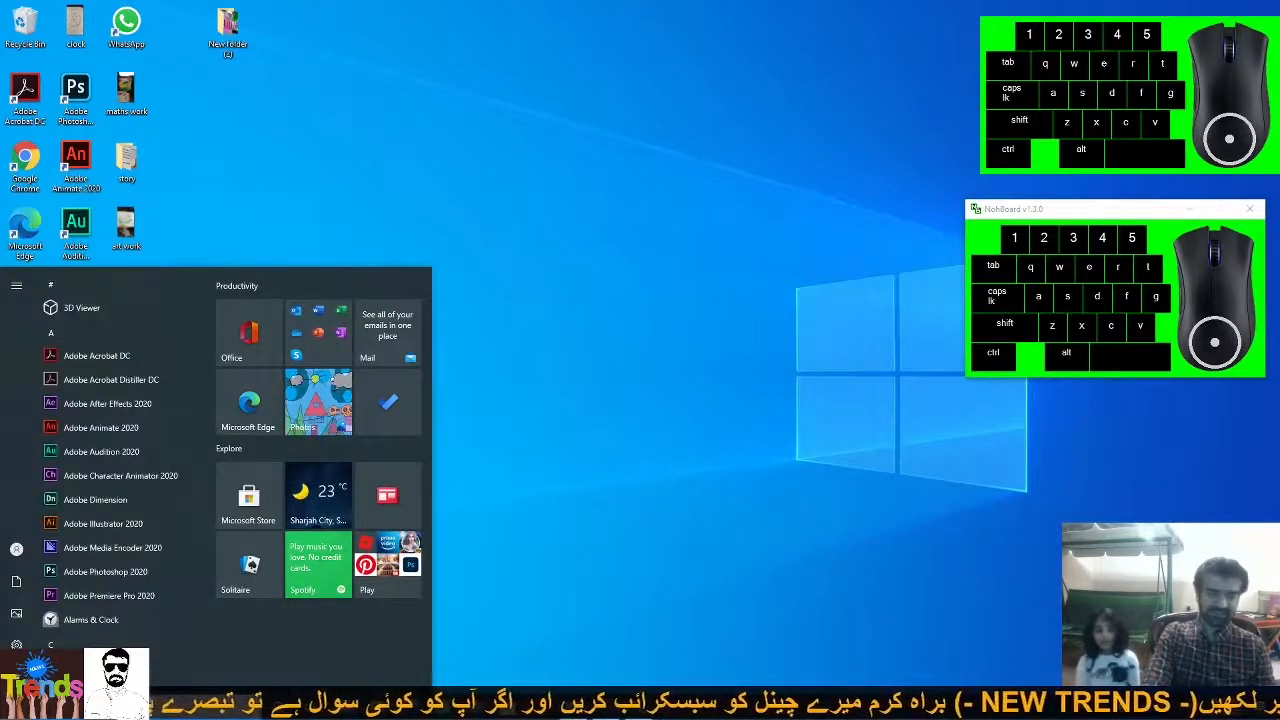
left_click(17, 676)
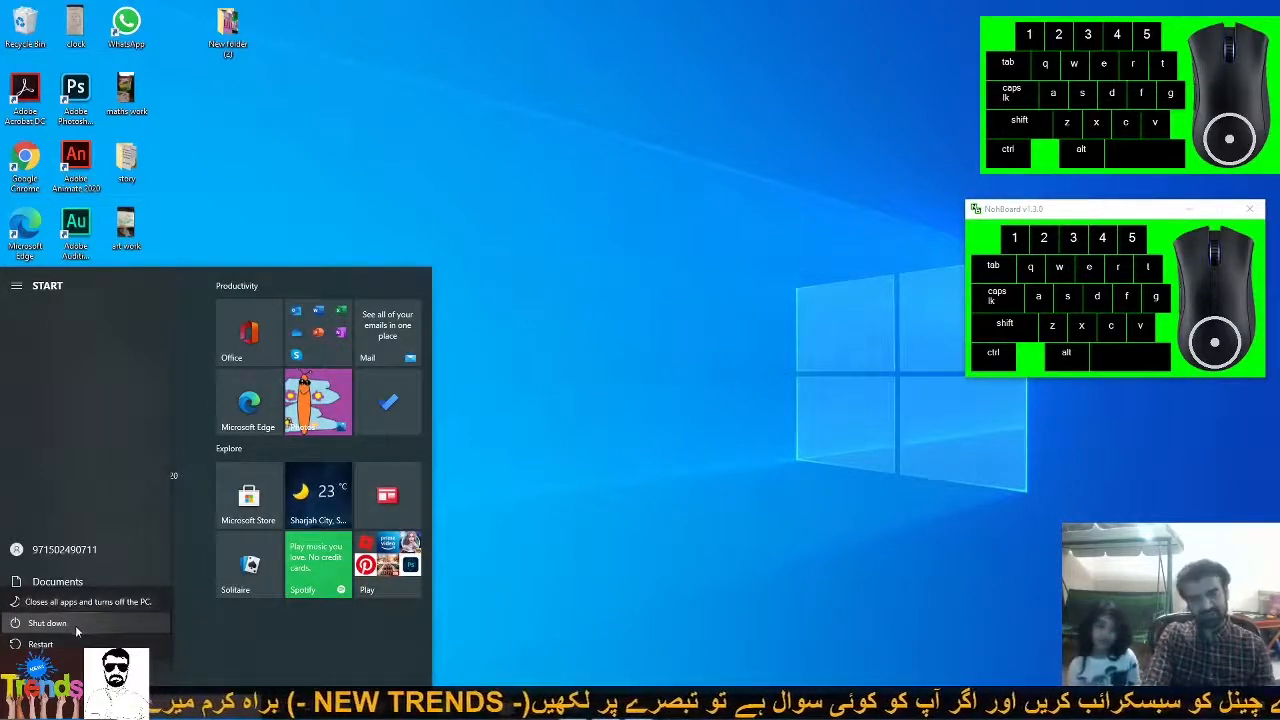
left_click(511, 581)
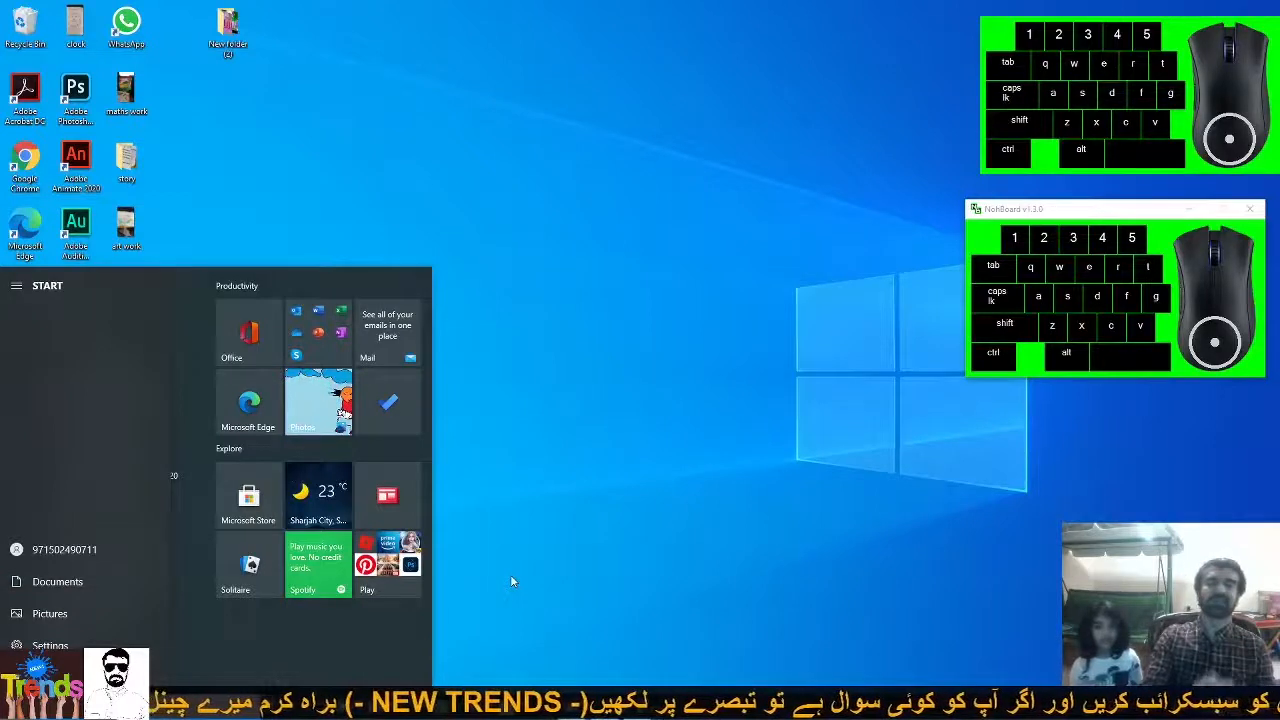
left_click(526, 422)
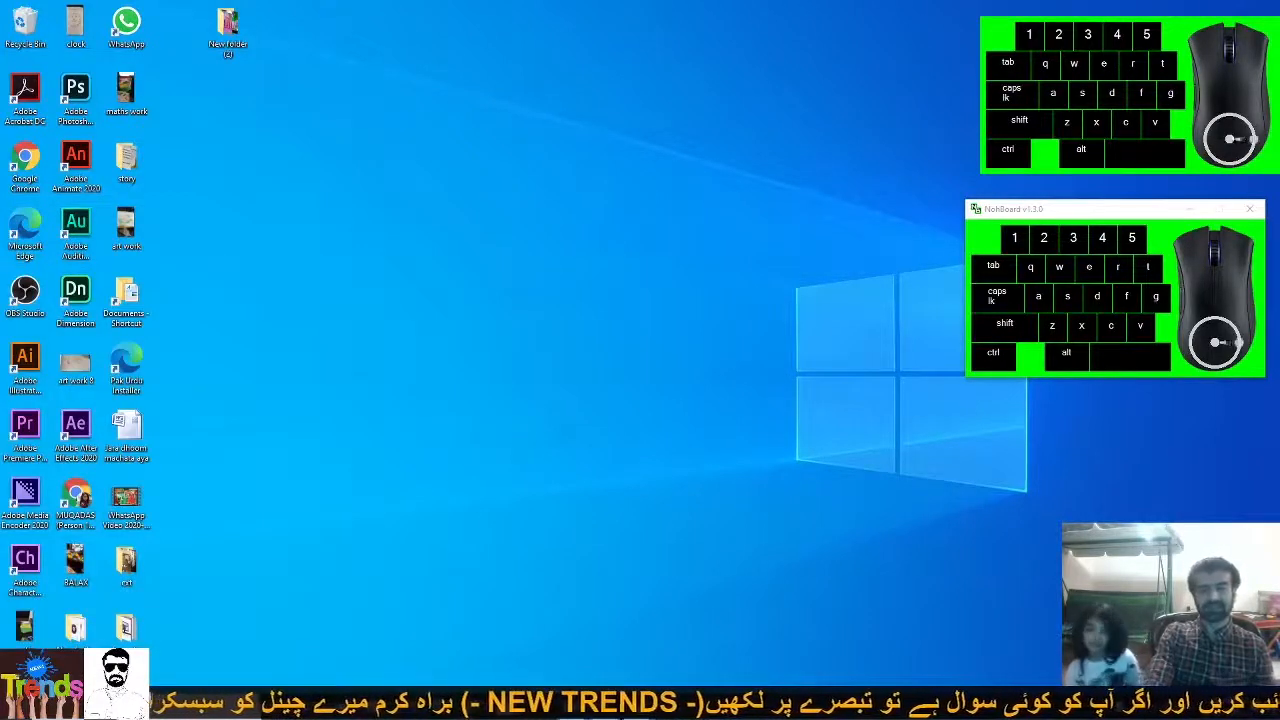
Bring up the minimized Programs and Features window and close it.
mouse_move(572, 703)
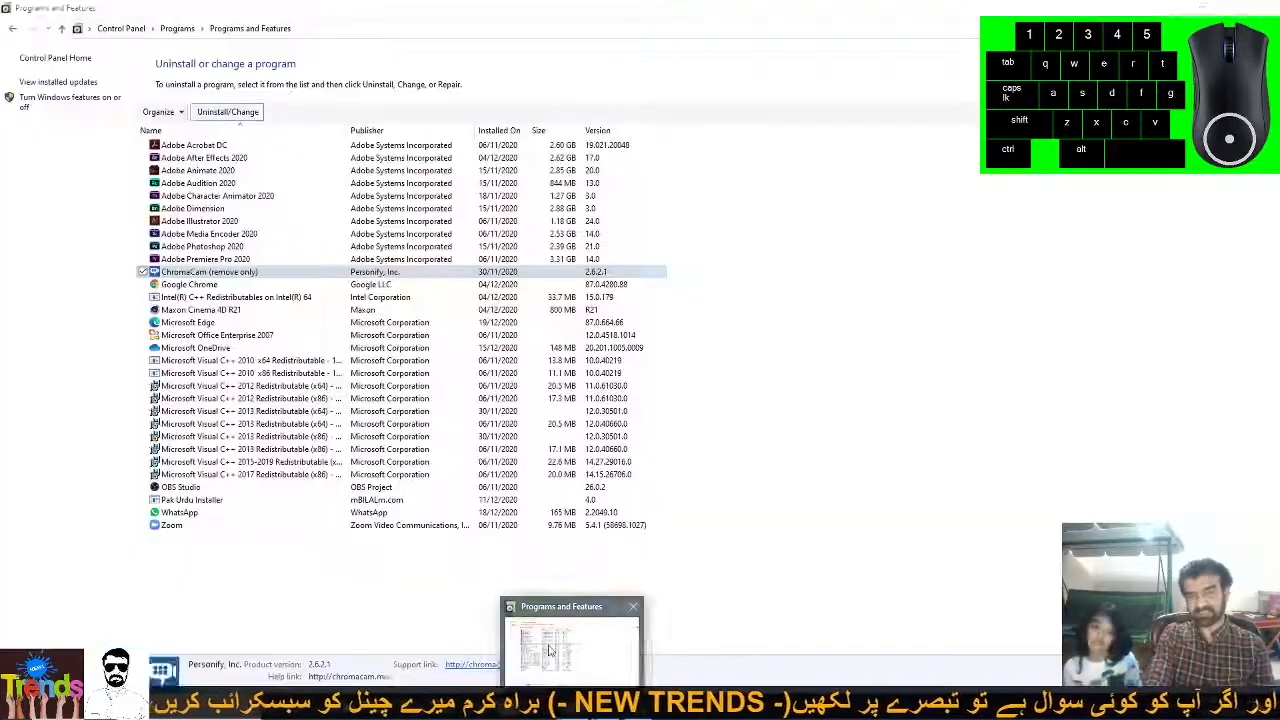
left_click(549, 650)
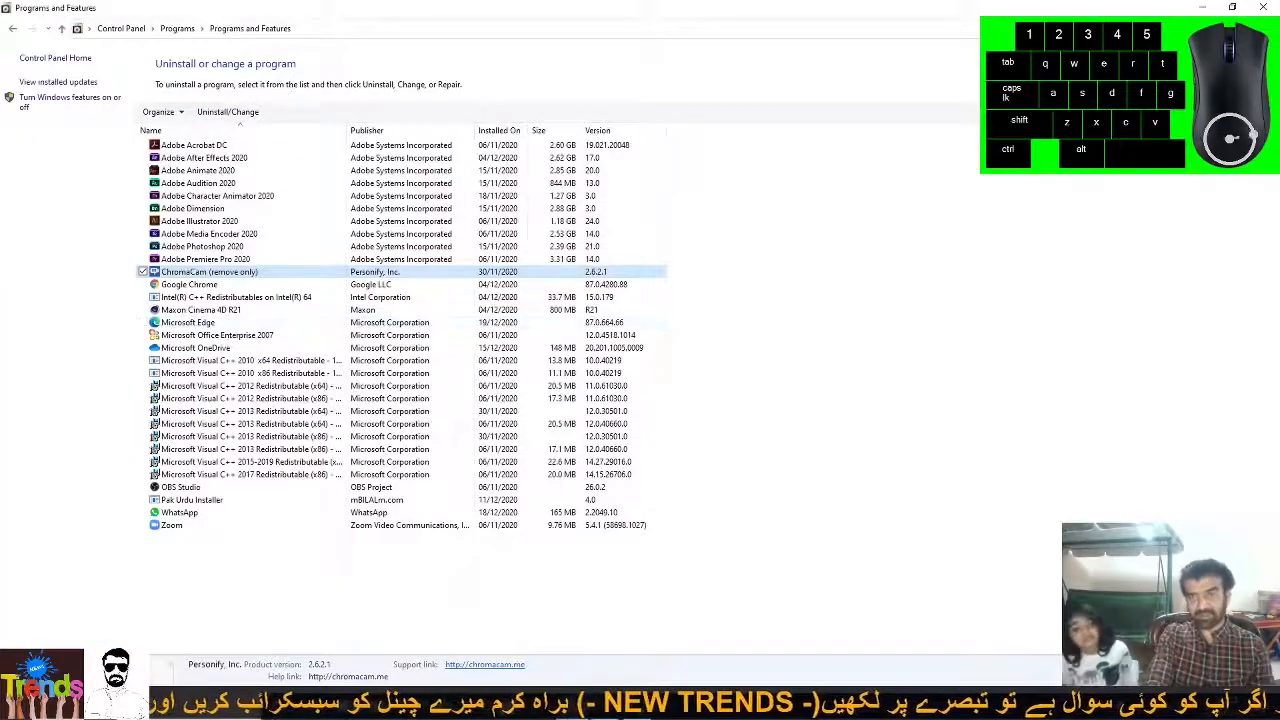
left_click(1262, 8)
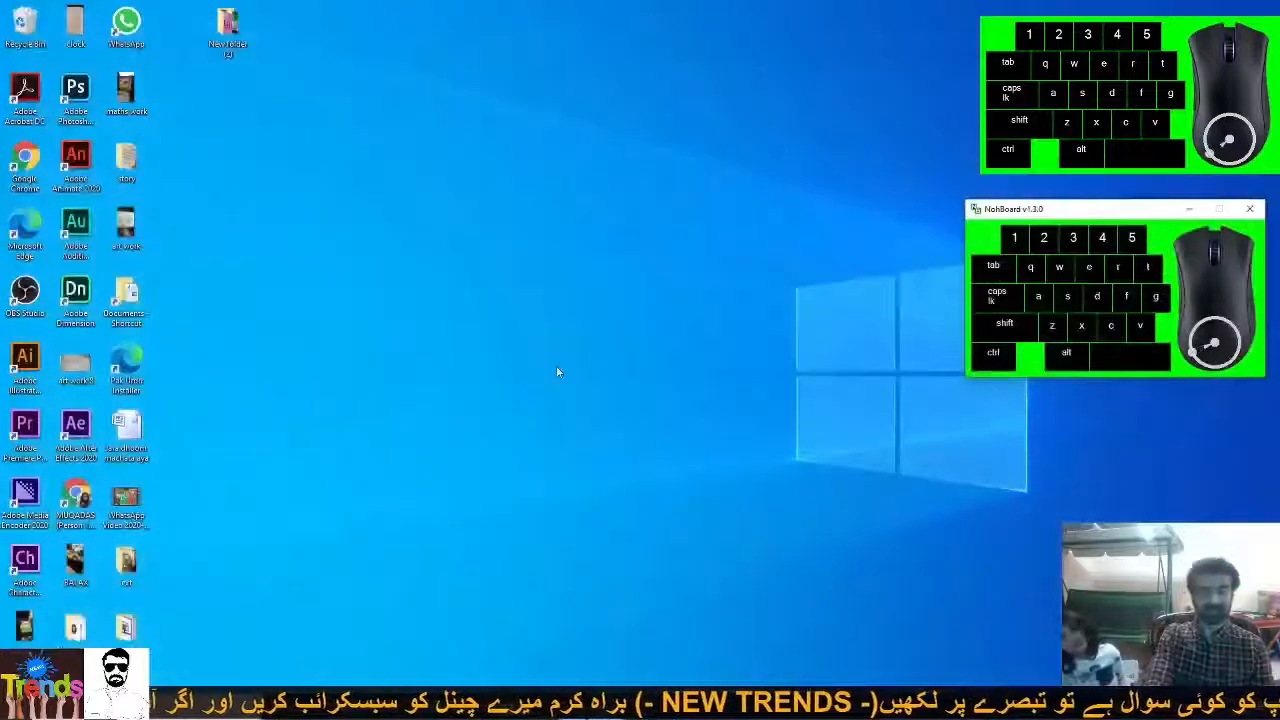
left_click(24, 708)
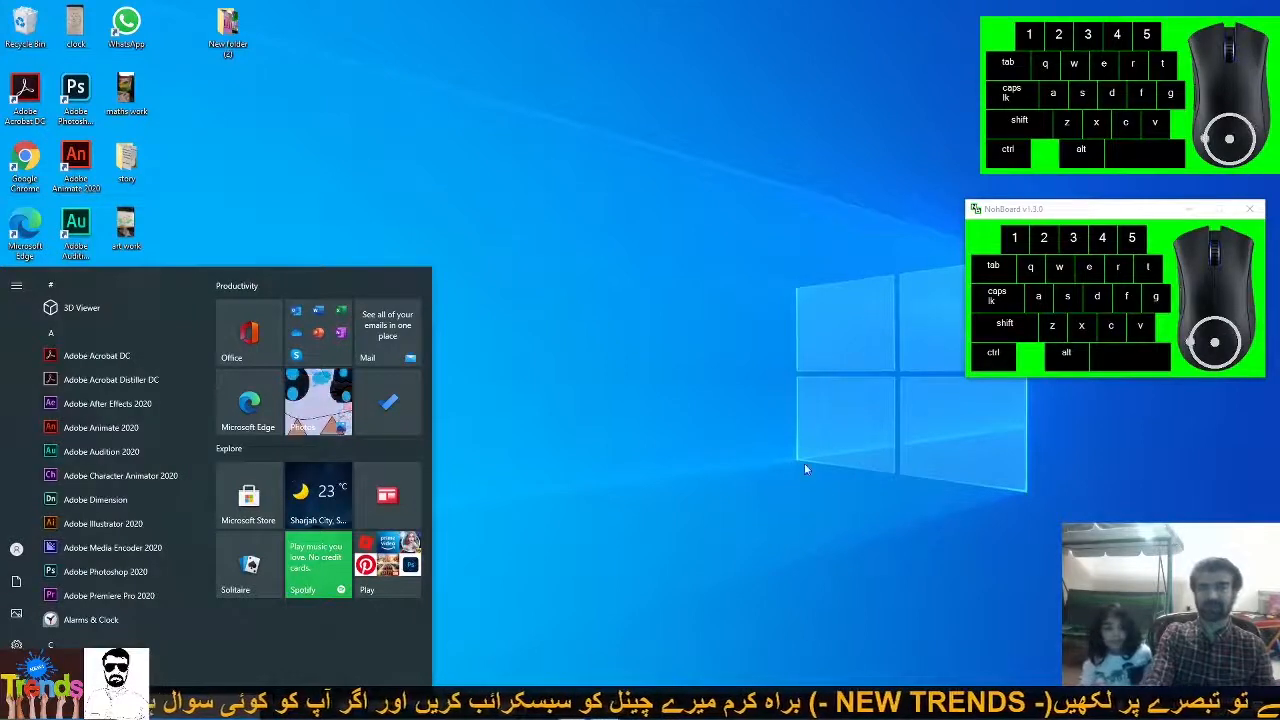
left_click(755, 465)
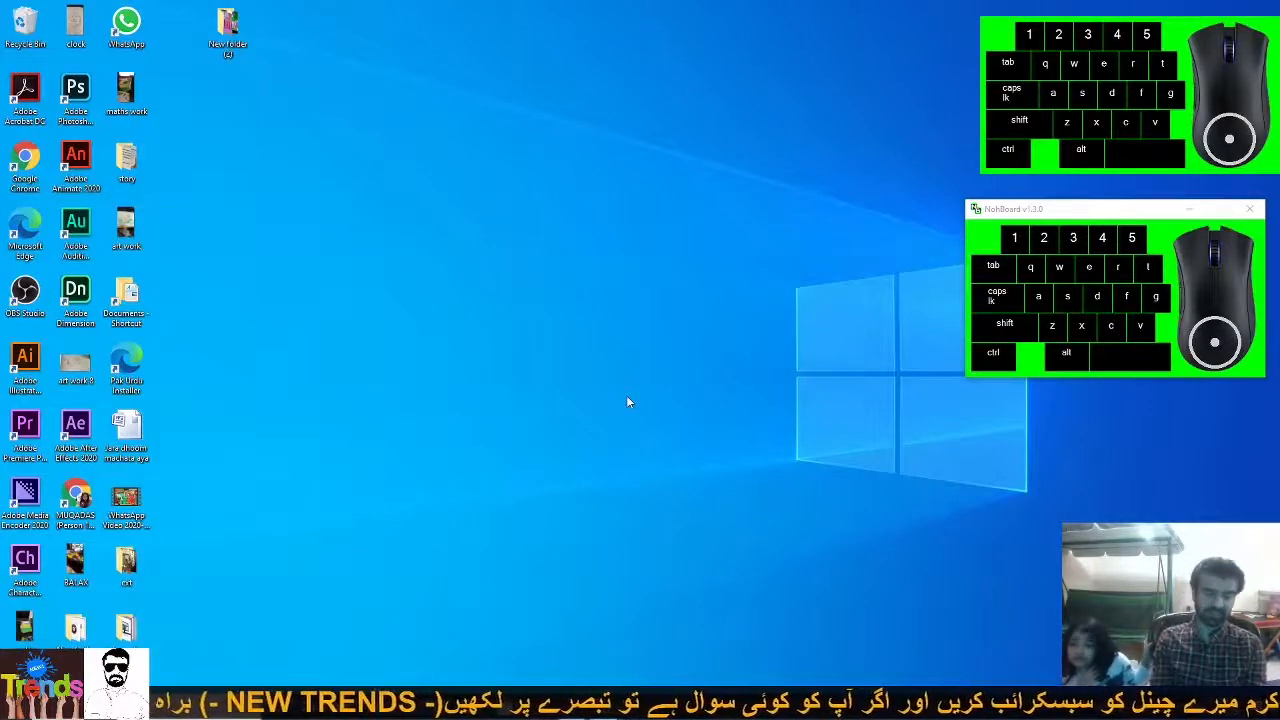
Search Windows for "paint" and open the Paint app.
left_click(140, 706)
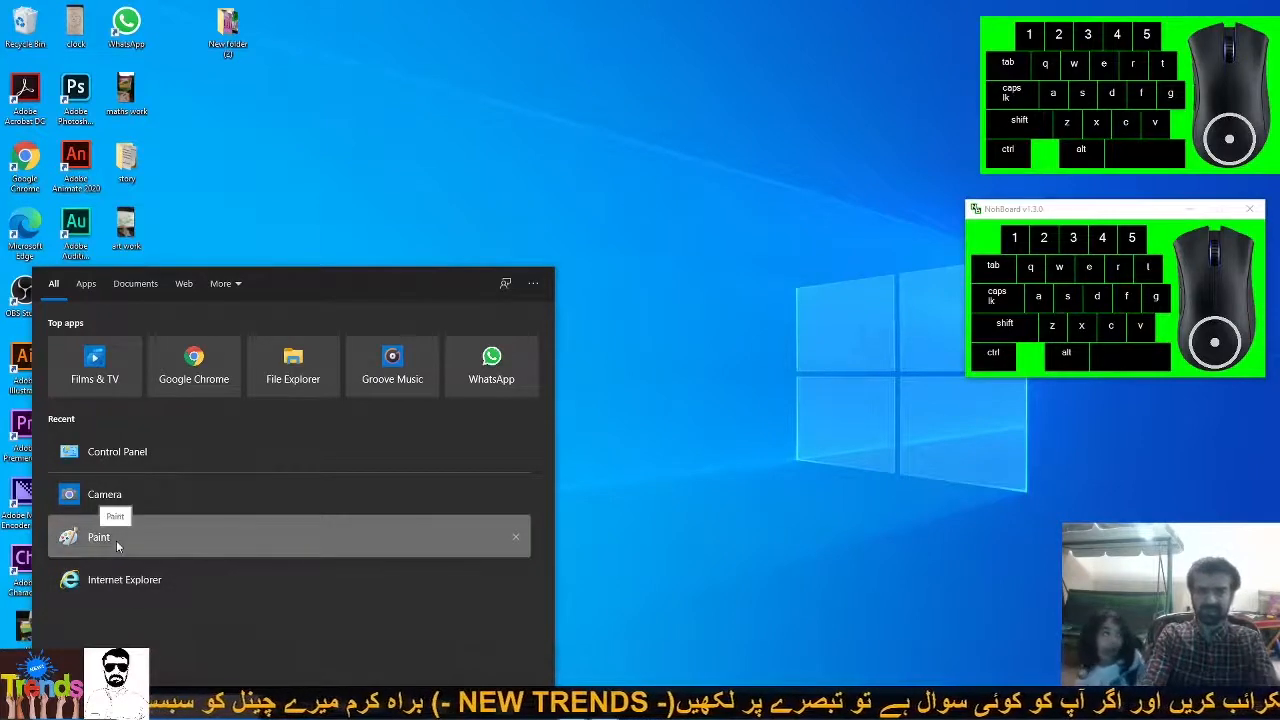
left_click(142, 706)
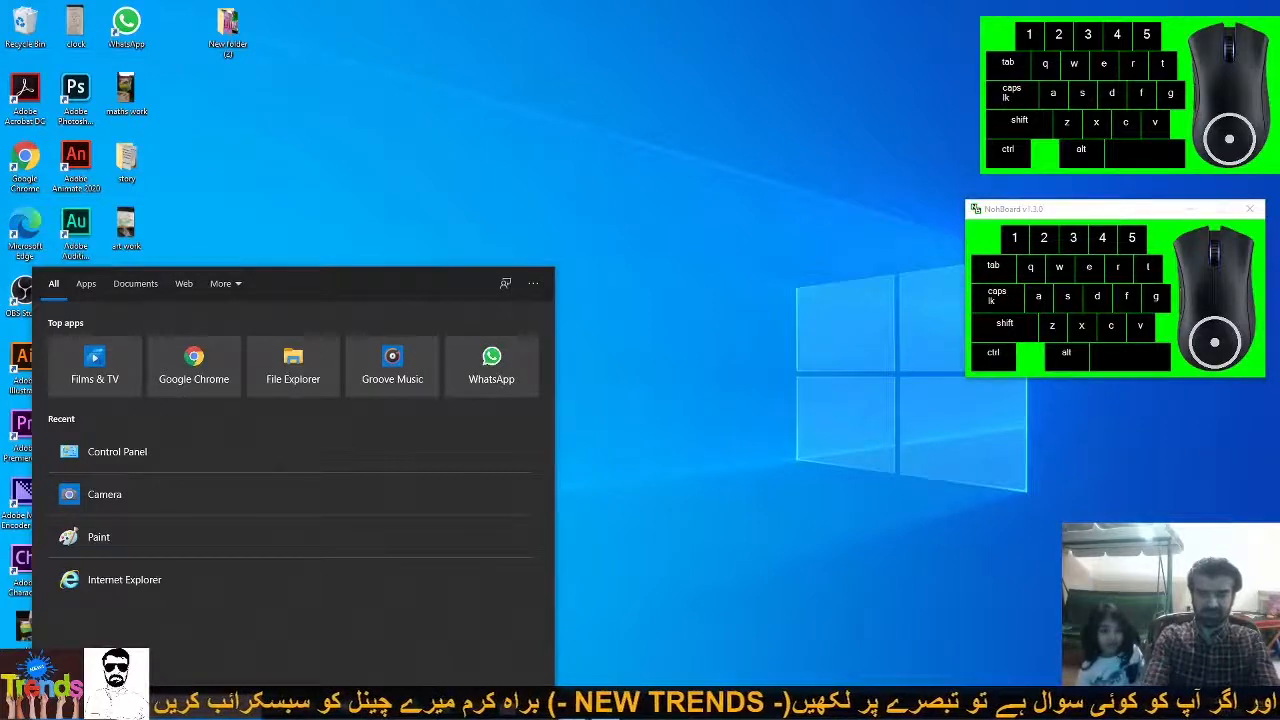
type("]")
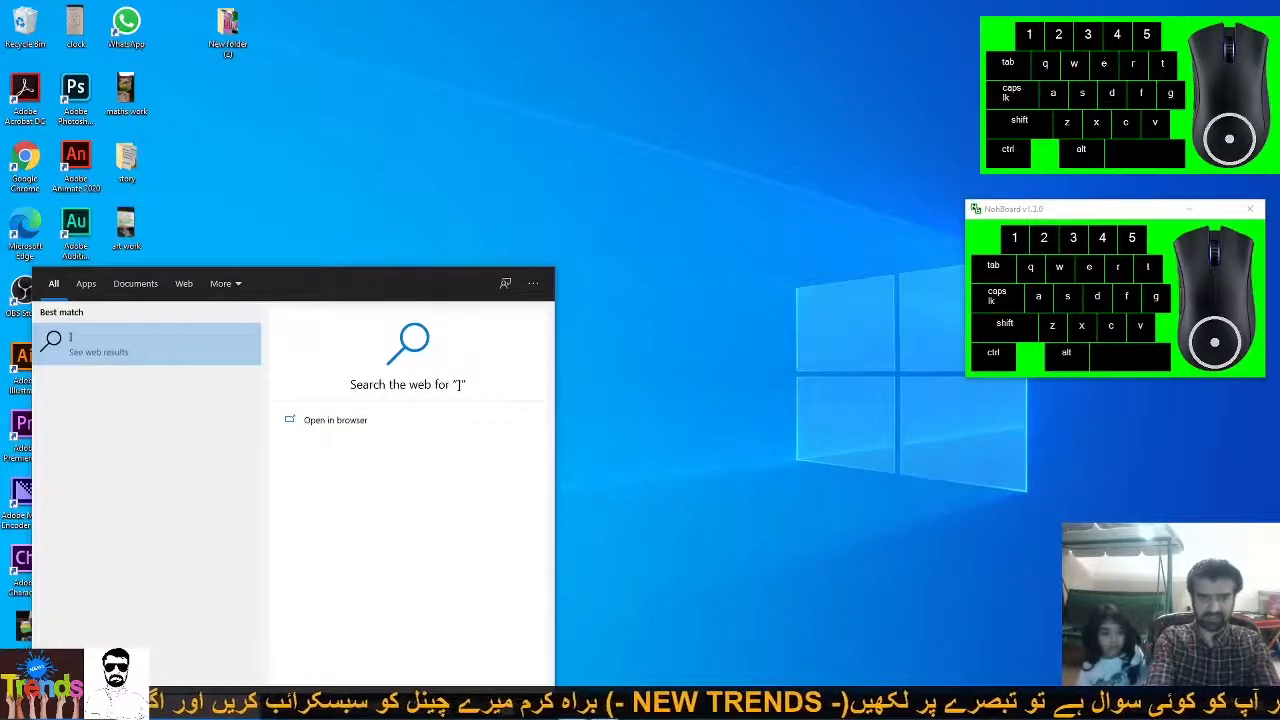
key("BackSpace")
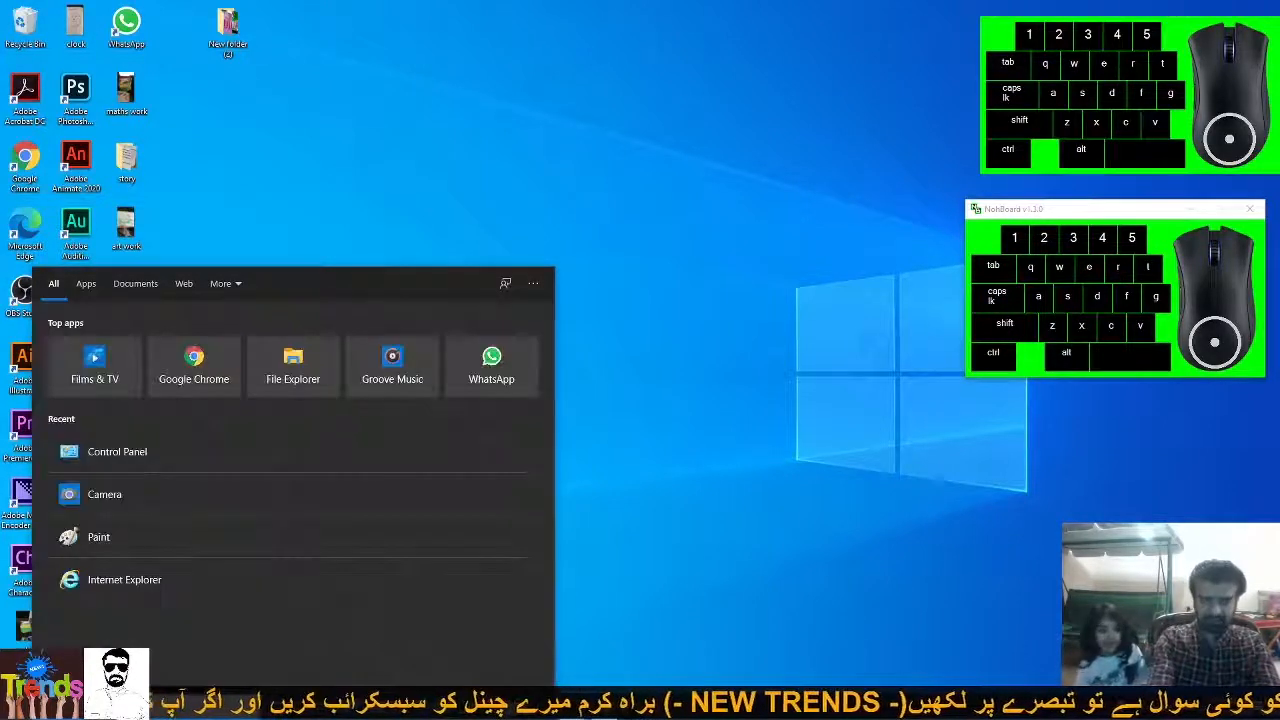
type("paint")
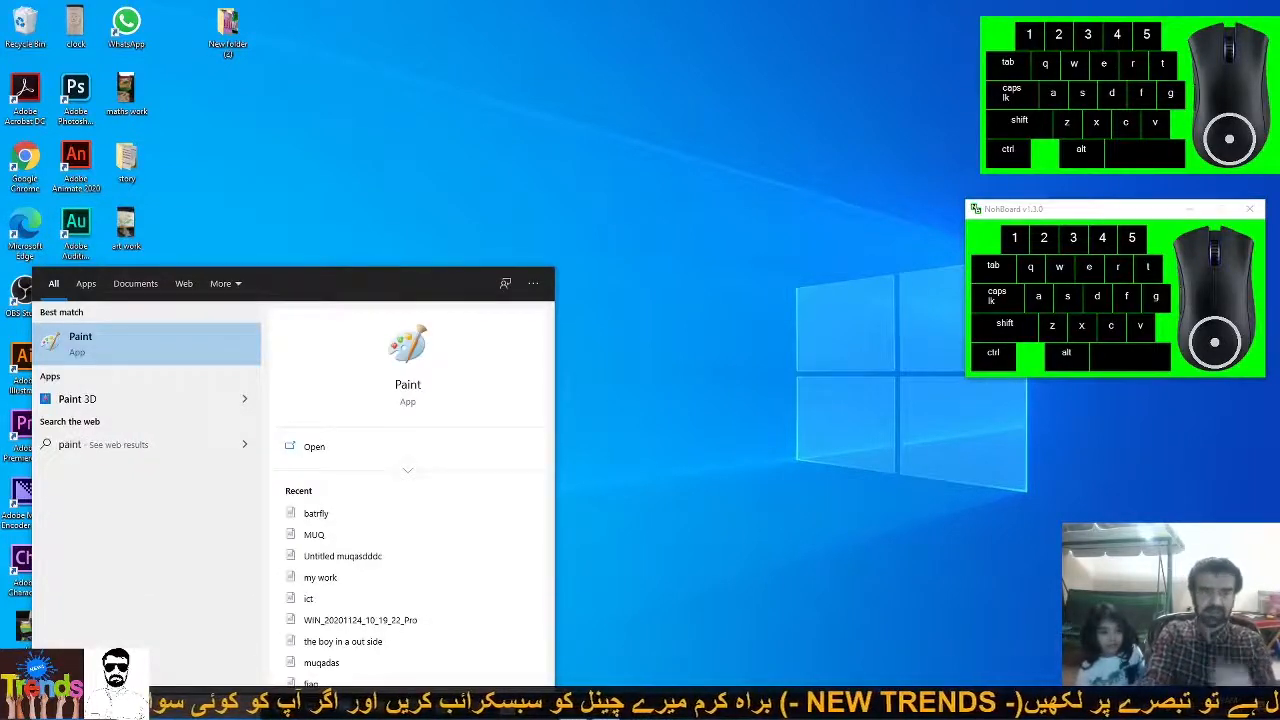
left_click(113, 347)
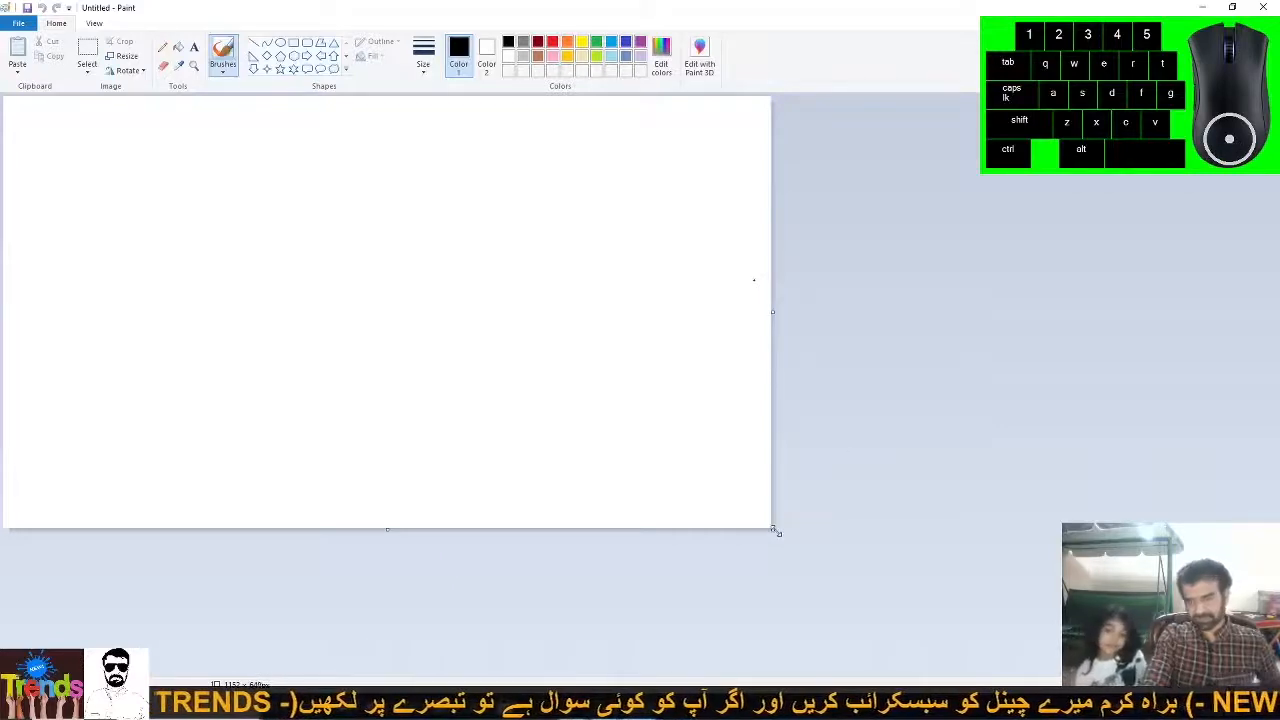
Enlarge the blank canvas to about 1772 × 835 px by extending its lower-right corner.
left_click_drag(776, 531, 1162, 646)
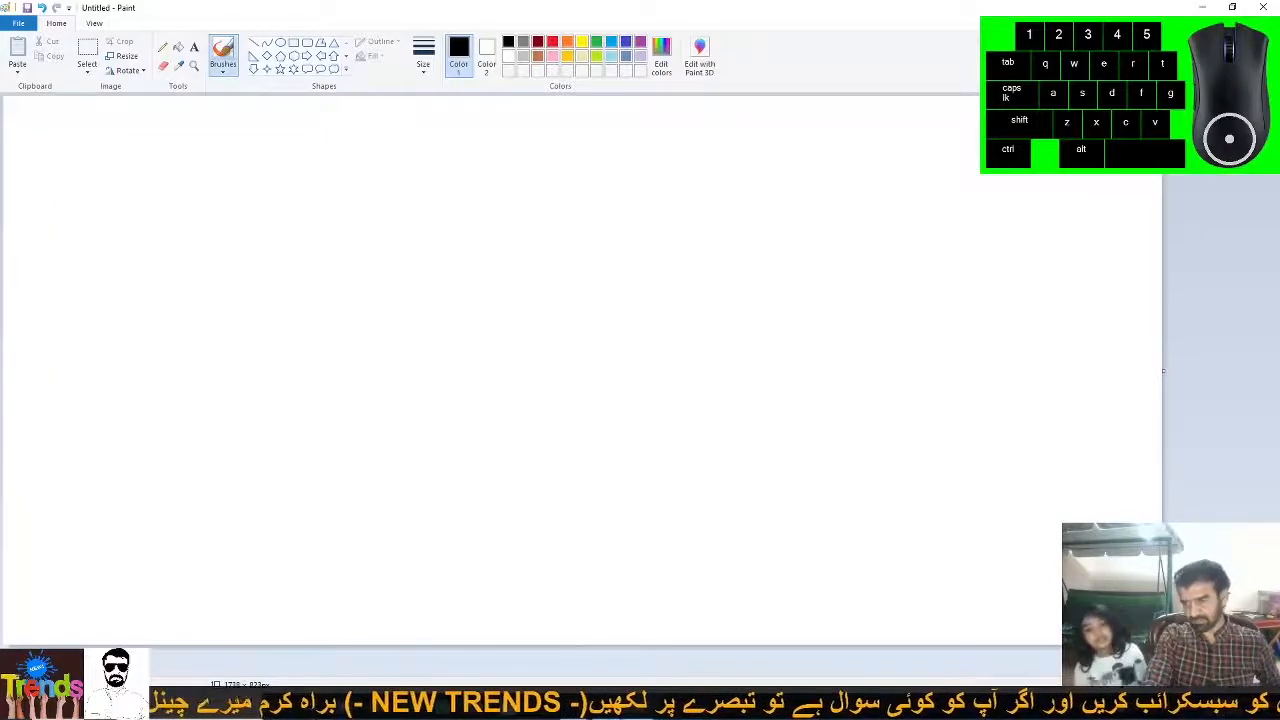
left_click_drag(1162, 646, 1185, 653)
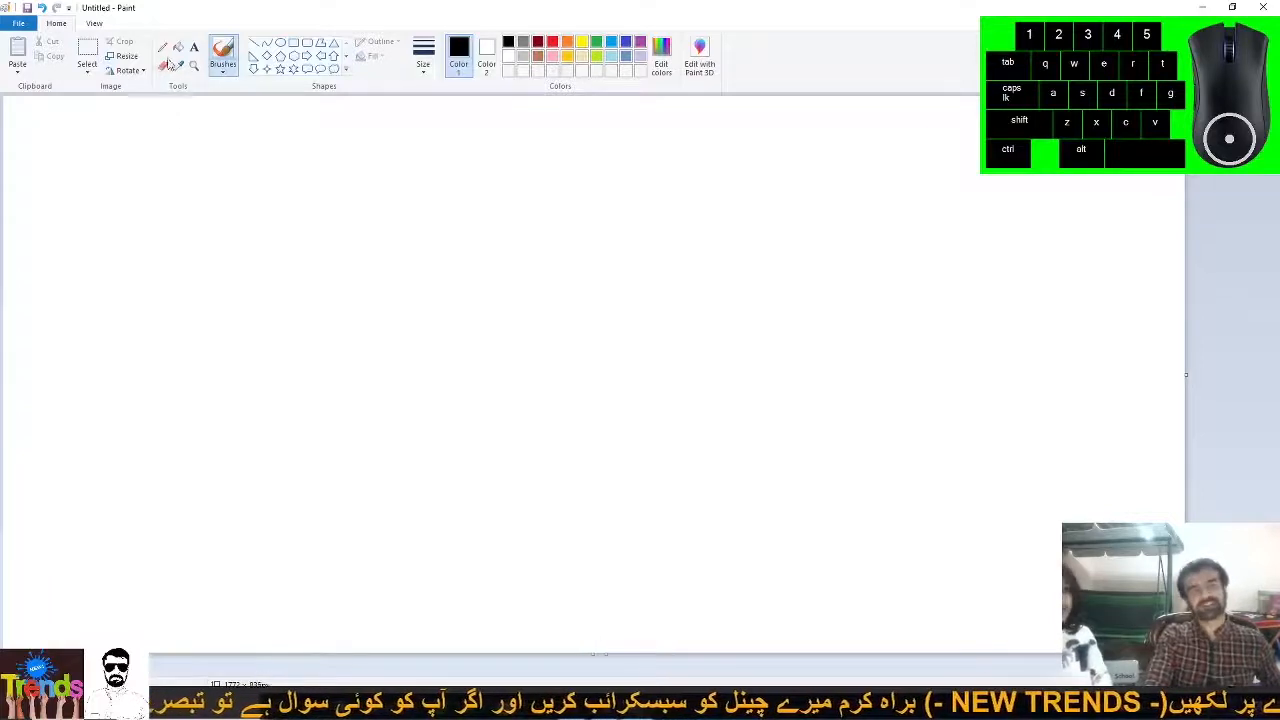
Draw several thin black freehand loops and scribbles with the Pencil across the upper part of the canvas.
left_click(164, 53)
mouse_move(404, 223)
left_mouse_down()
mouse_move(475, 281)
mouse_move(555, 244)
mouse_move(442, 230)
mouse_move(366, 268)
mouse_move(416, 197)
mouse_move(484, 261)
mouse_move(554, 195)
mouse_move(450, 231)
mouse_move(376, 203)
mouse_move(467, 209)
mouse_move(547, 191)
mouse_move(463, 195)
mouse_move(369, 242)
mouse_move(422, 177)
mouse_move(515, 153)
mouse_move(378, 223)
mouse_move(361, 156)
mouse_move(553, 177)
left_mouse_up()
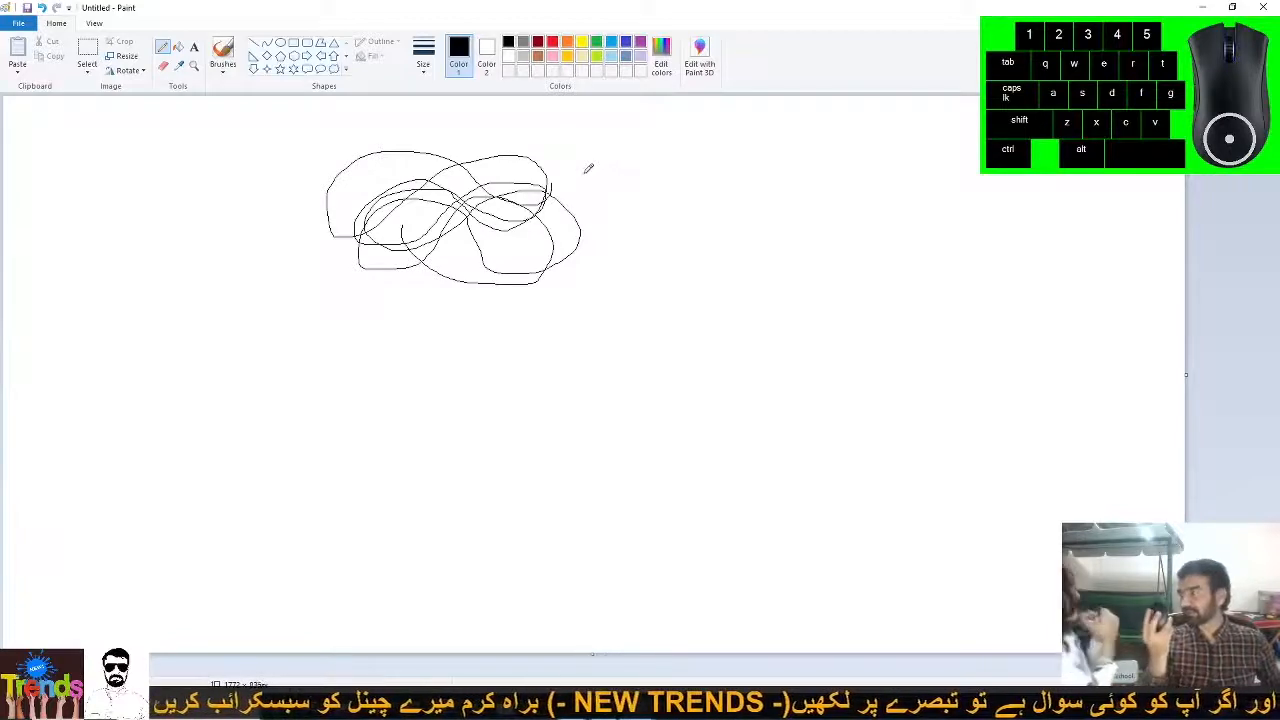
mouse_move(660, 196)
left_mouse_down()
mouse_move(614, 222)
mouse_move(707, 178)
mouse_move(684, 240)
left_mouse_up()
mouse_move(660, 155)
left_mouse_down()
mouse_move(660, 225)
mouse_move(625, 200)
mouse_move(634, 151)
mouse_move(548, 165)
mouse_move(570, 182)
left_mouse_up()
mouse_move(475, 165)
left_mouse_down()
mouse_move(519, 160)
mouse_move(477, 168)
mouse_move(450, 128)
mouse_move(500, 141)
mouse_move(473, 142)
mouse_move(475, 126)
mouse_move(399, 156)
mouse_move(467, 126)
mouse_move(346, 135)
mouse_move(302, 162)
mouse_move(246, 148)
mouse_move(661, 125)
mouse_move(831, 164)
mouse_move(800, 184)
left_mouse_up()
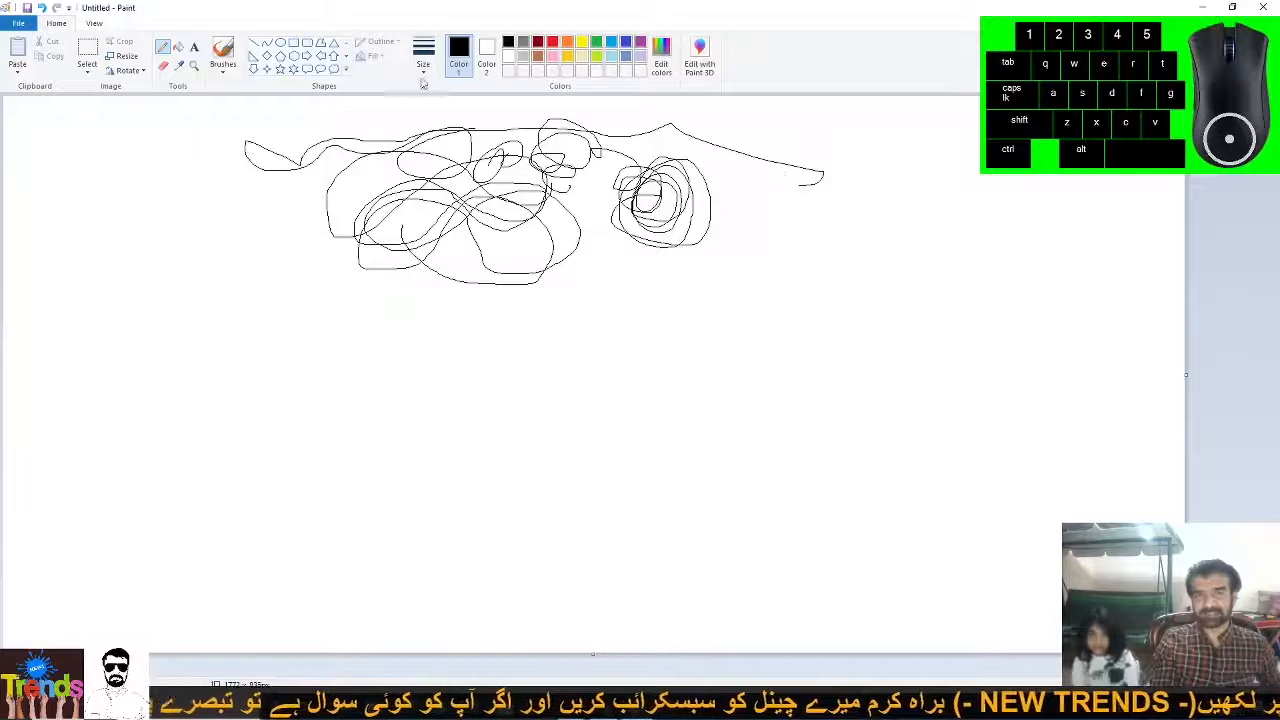
Set the Pencil to the thickest line size and scribble a bold black looping line over the thin ones.
left_click(423, 55)
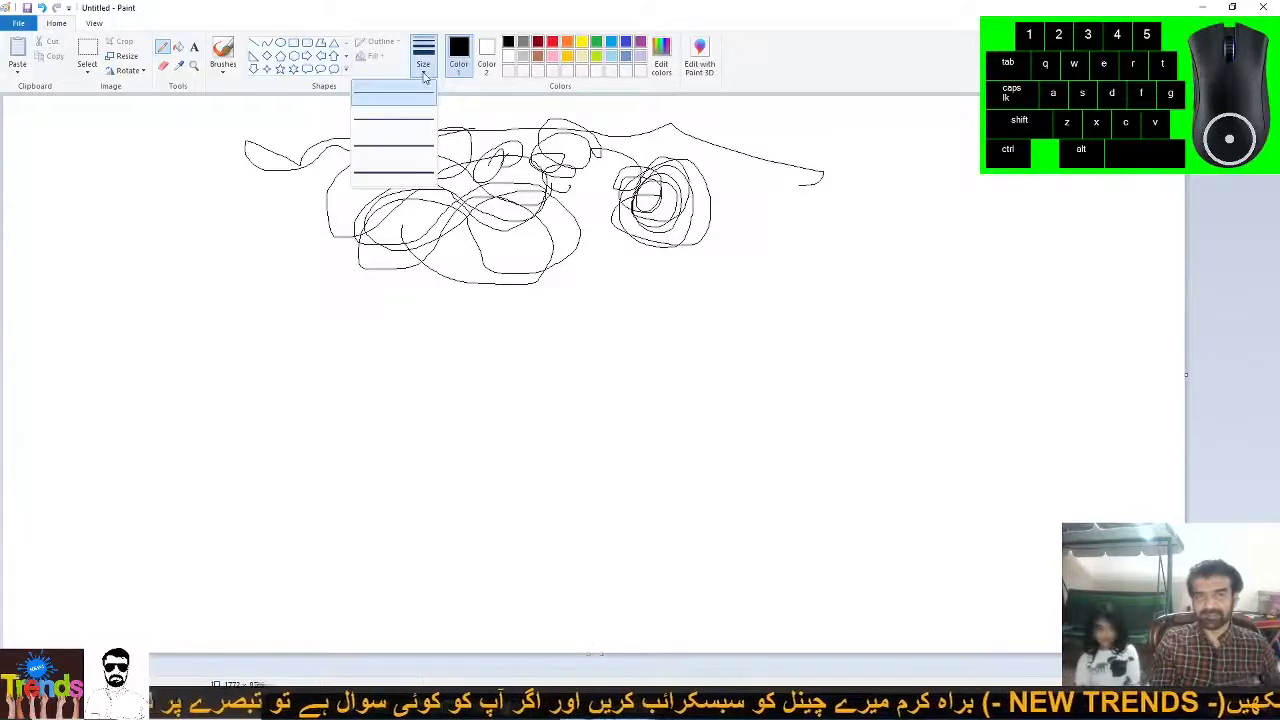
left_click(392, 168)
mouse_move(788, 150)
left_mouse_down()
mouse_move(788, 188)
mouse_move(874, 168)
mouse_move(820, 160)
mouse_move(756, 186)
mouse_move(737, 135)
mouse_move(765, 148)
mouse_move(642, 168)
mouse_move(706, 188)
mouse_move(703, 150)
mouse_move(575, 185)
mouse_move(616, 205)
mouse_move(624, 182)
mouse_move(513, 187)
mouse_move(426, 152)
mouse_move(395, 192)
mouse_move(476, 205)
mouse_move(536, 158)
mouse_move(618, 145)
mouse_move(663, 177)
mouse_move(795, 130)
mouse_move(871, 170)
mouse_move(724, 187)
mouse_move(563, 228)
left_mouse_up()
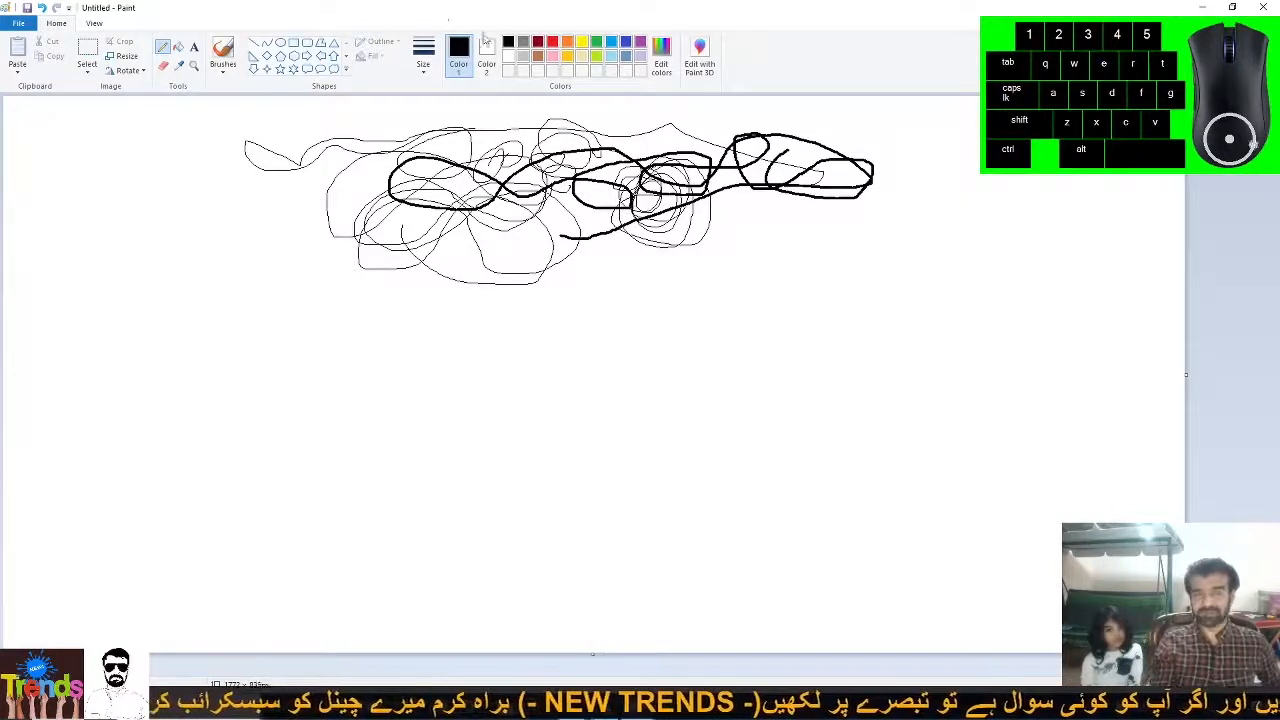
Set Color 2 to orange, scribble orange loops beside the bold black line, and add a small black Color 1 loop.
left_click(486, 55)
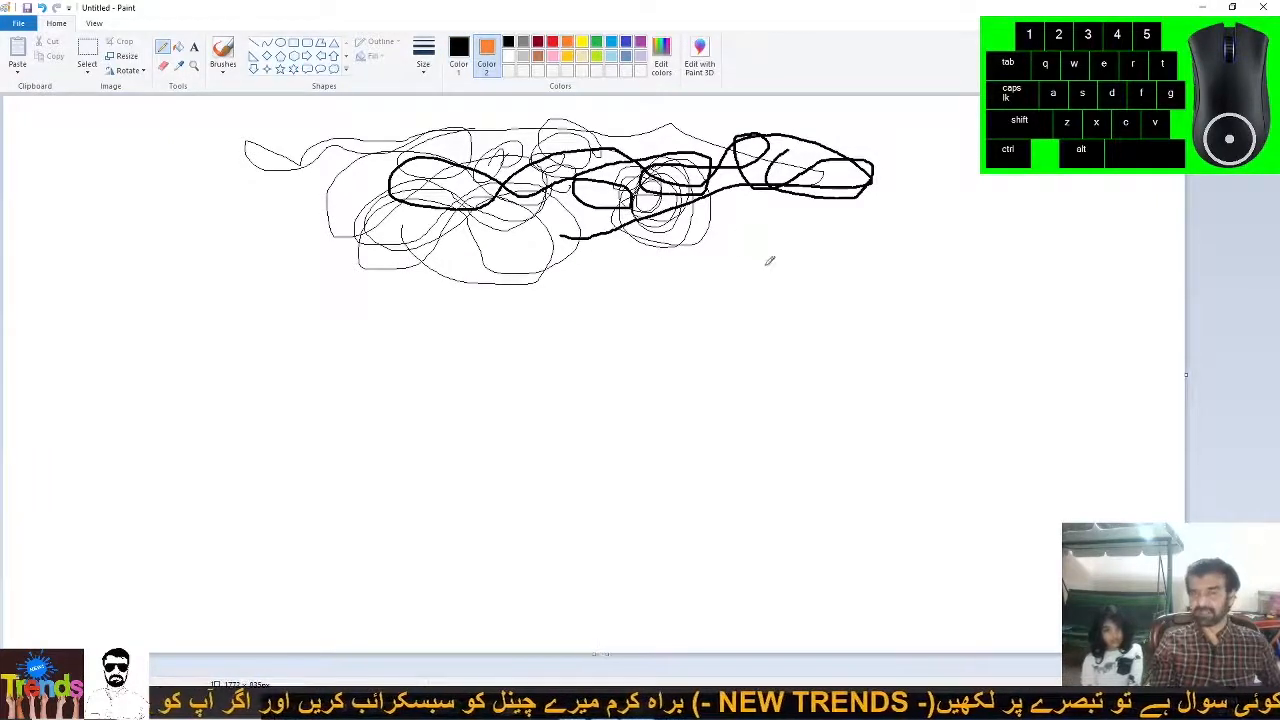
right_click(694, 256)
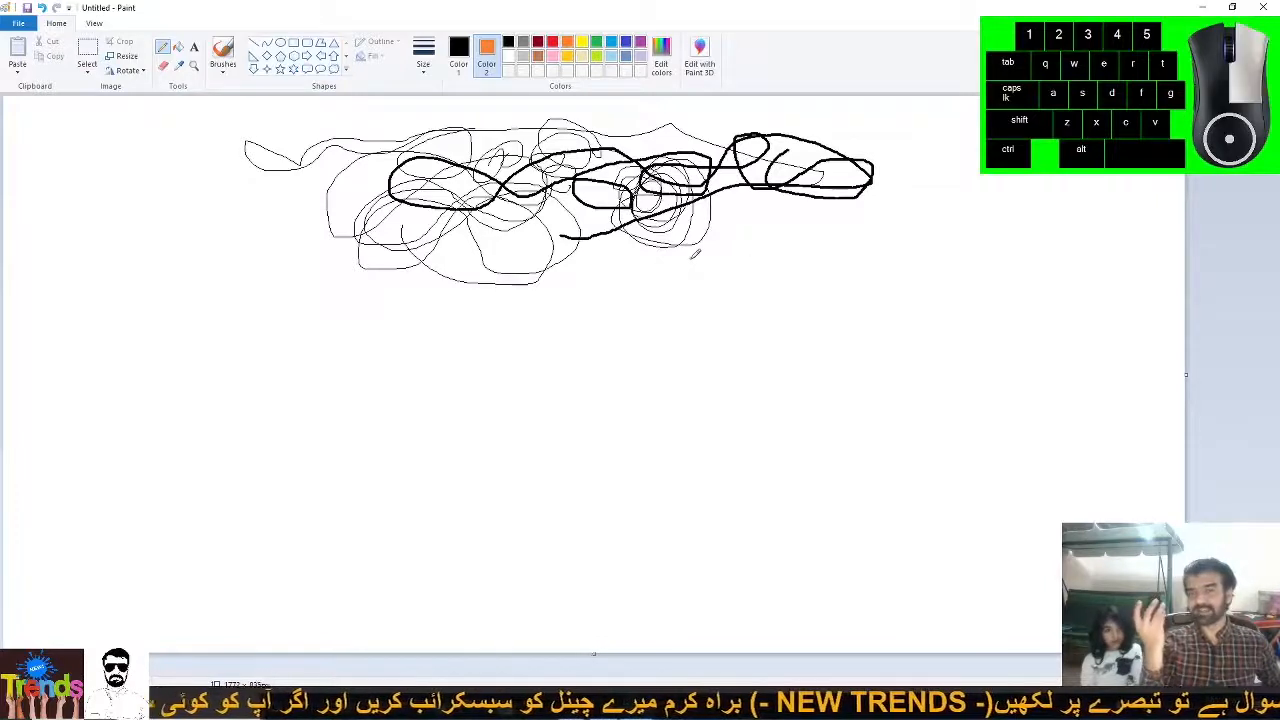
mouse_move(694, 256)
left_mouse_down()
mouse_move(765, 254)
mouse_move(766, 280)
mouse_move(746, 200)
mouse_move(819, 208)
mouse_move(803, 222)
mouse_move(852, 228)
left_mouse_up()
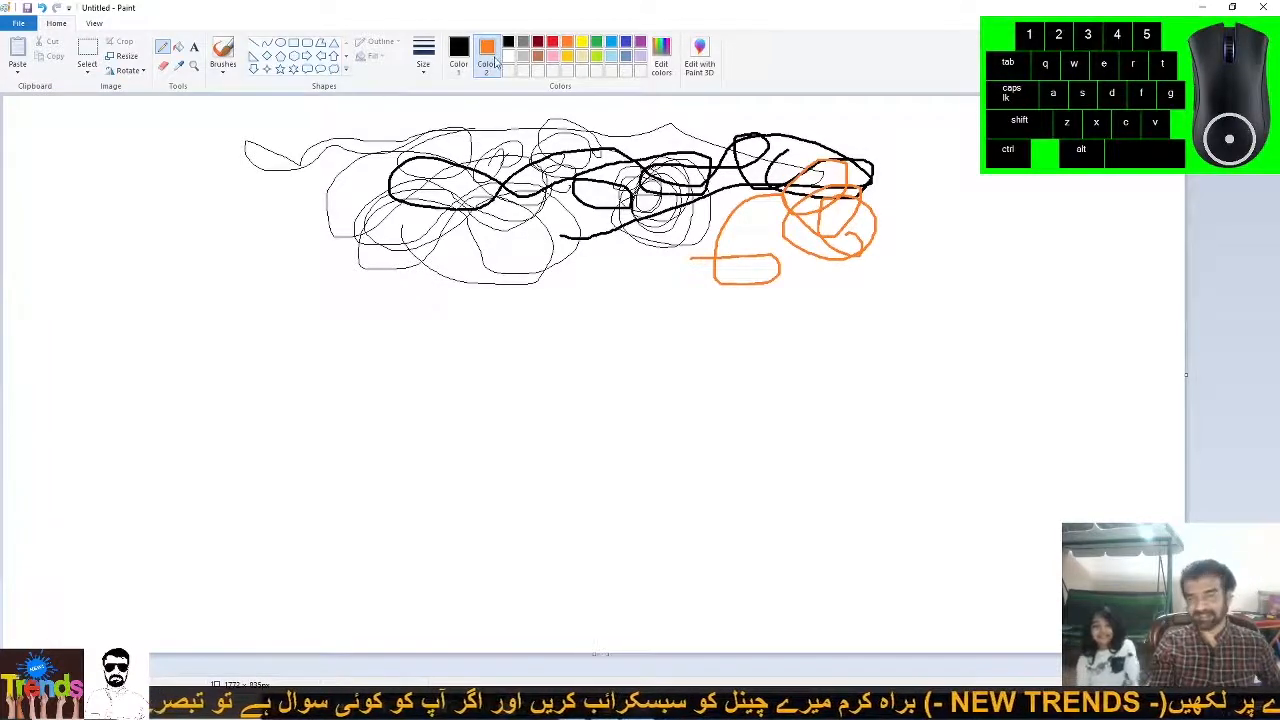
mouse_move(626, 246)
left_mouse_down()
mouse_move(668, 236)
mouse_move(638, 252)
left_mouse_up()
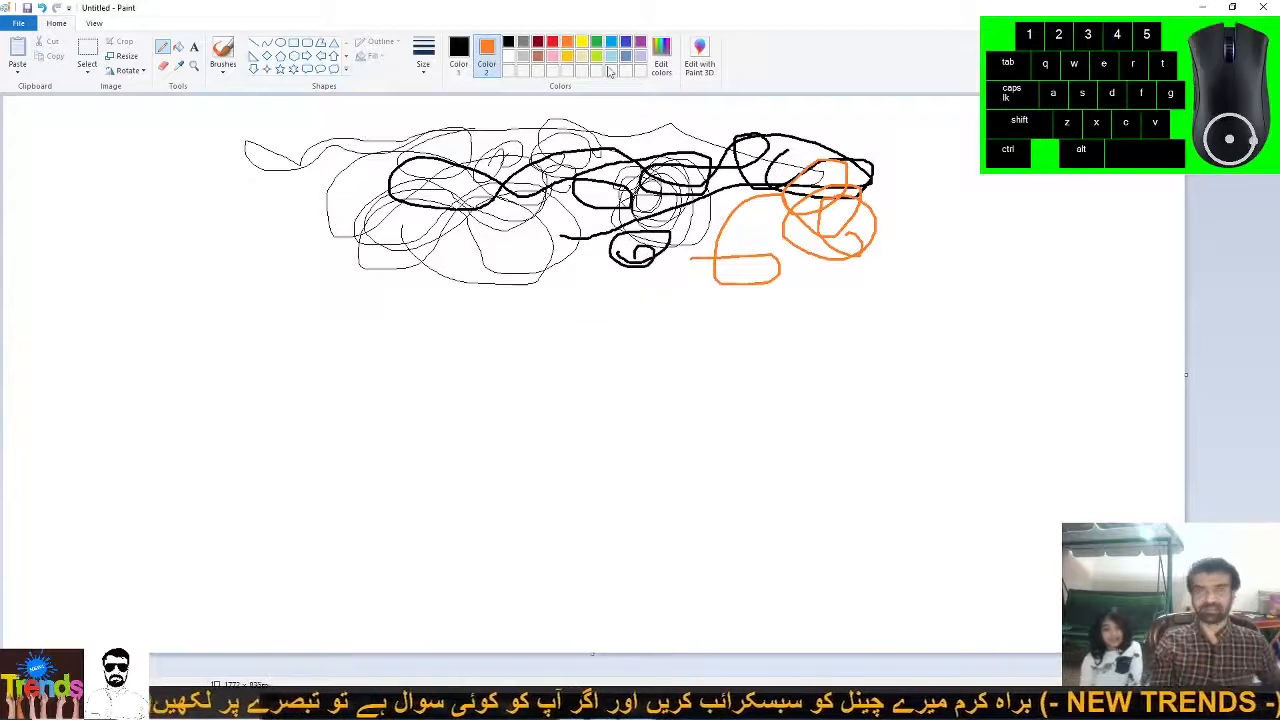
Change Color 2 to lime green and make Color 1 the active colour again.
left_click(459, 63)
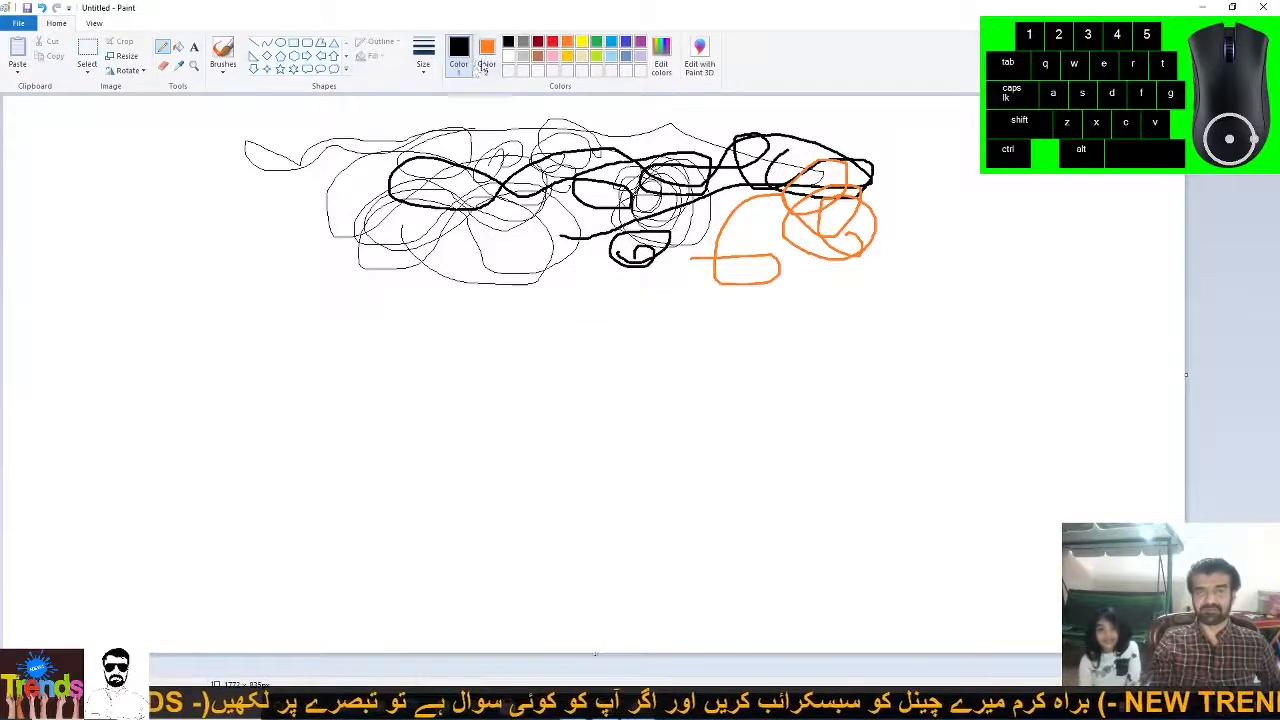
left_click(487, 65)
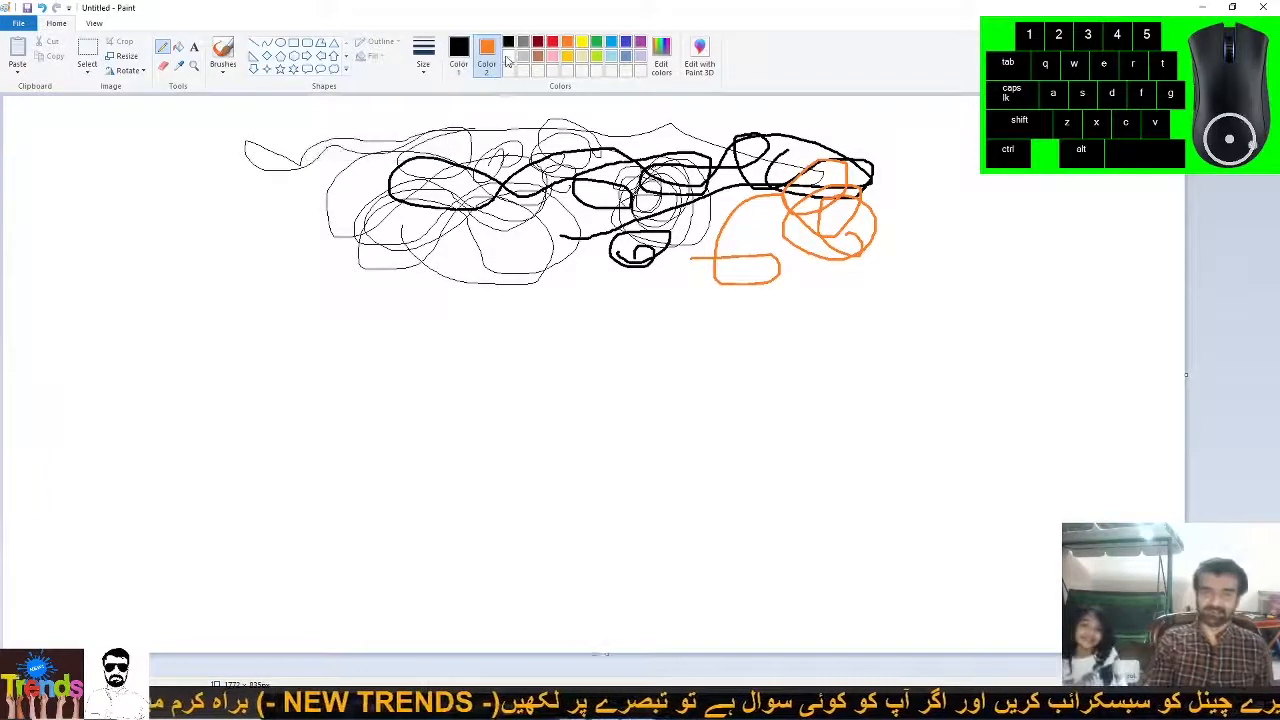
left_click(463, 66)
left_click(484, 66)
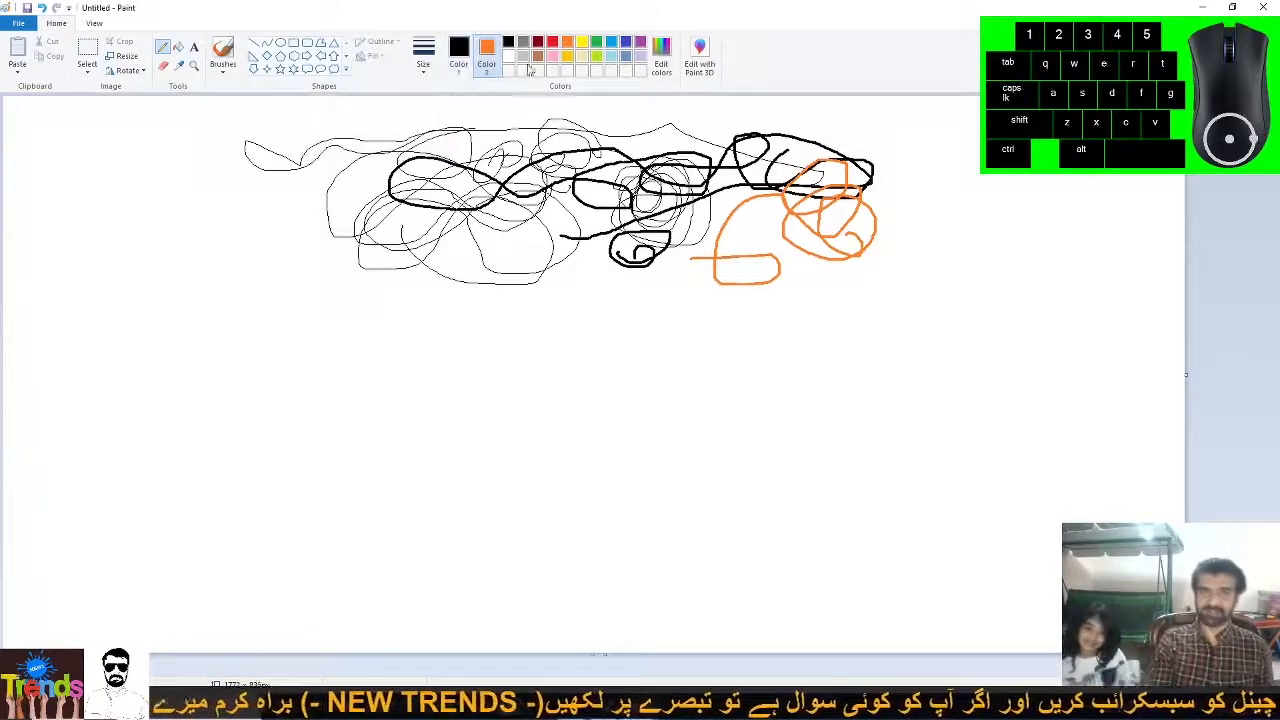
left_click(596, 57)
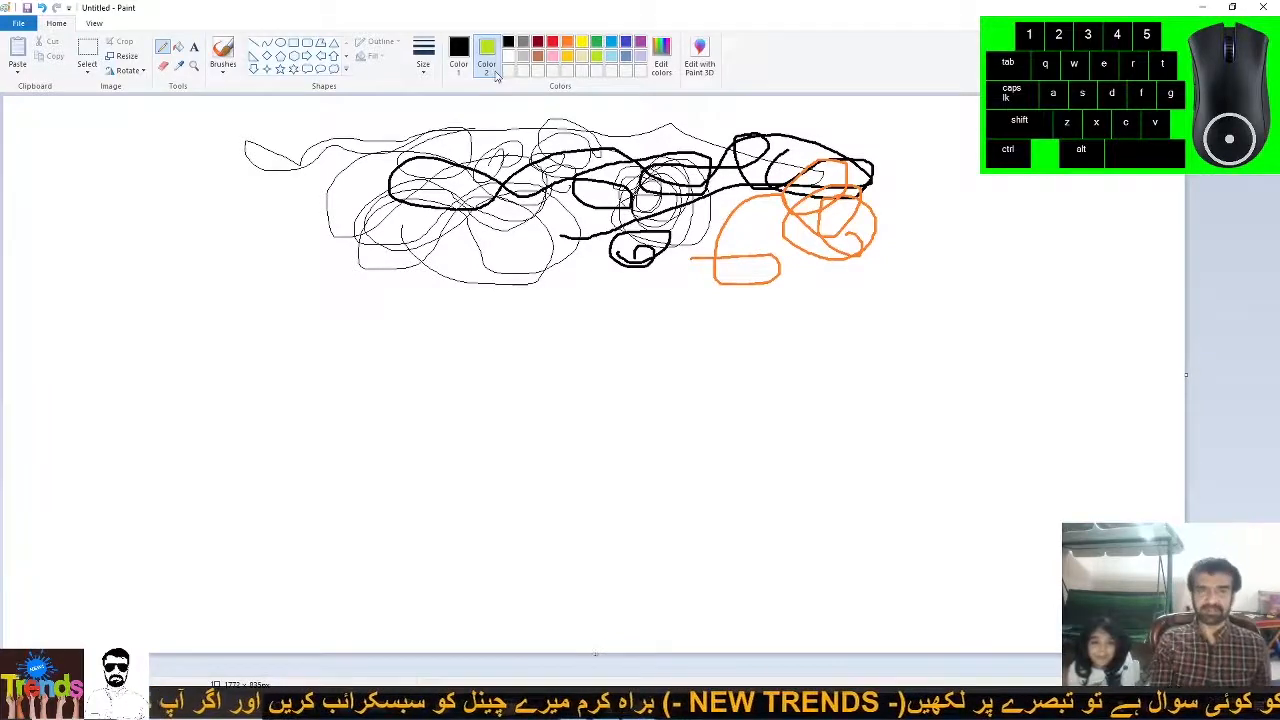
left_click(460, 55)
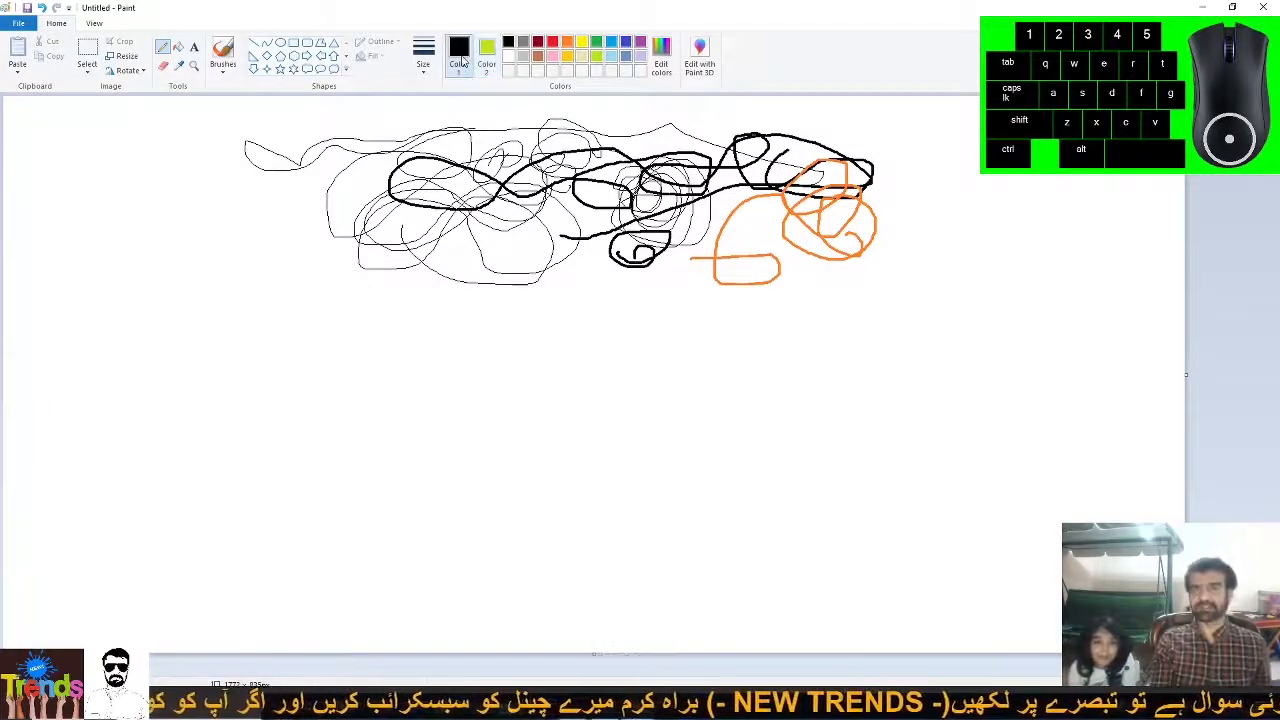
Set Color 1 to purple, then handwrite "Left" in purple and "Right" in lime green Color 2 below the orange loops.
left_click(641, 43)
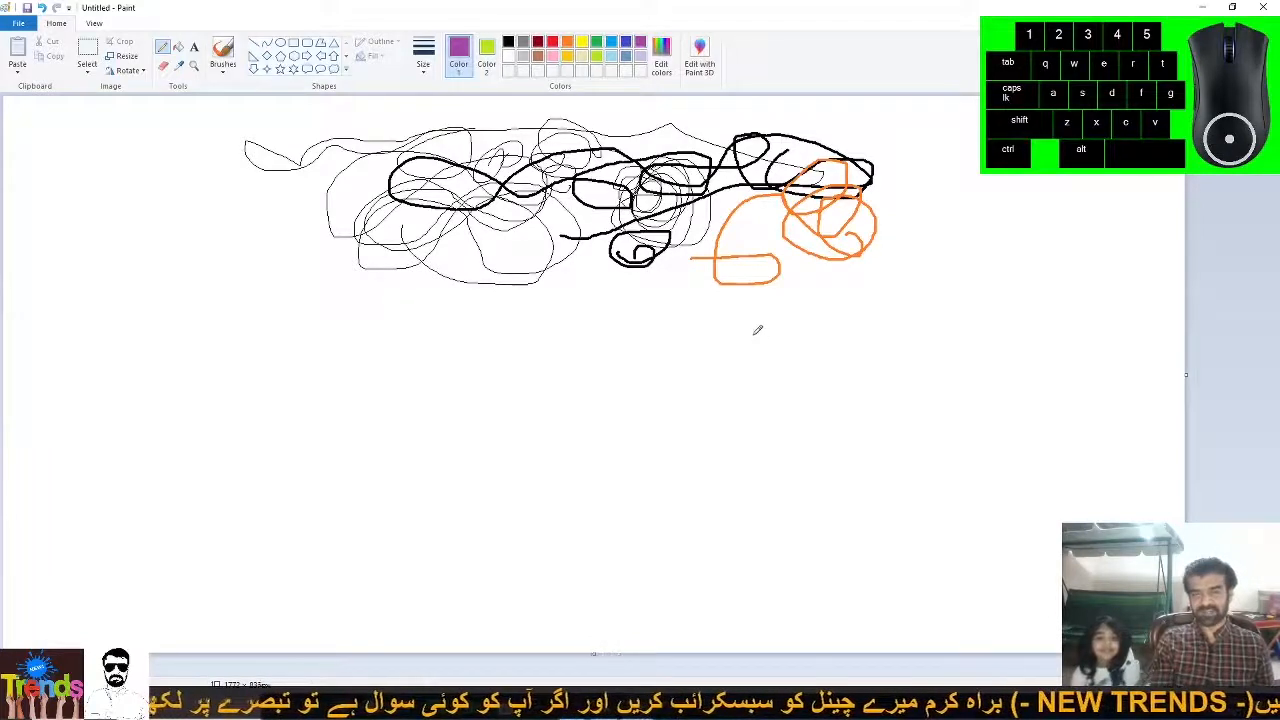
mouse_move(657, 337)
left_mouse_down()
mouse_move(655, 356)
mouse_move(681, 364)
mouse_move(705, 348)
mouse_move(712, 365)
mouse_move(728, 345)
mouse_move(704, 400)
mouse_move(749, 371)
mouse_move(762, 310)
mouse_move(796, 376)
mouse_move(790, 349)
left_mouse_up()
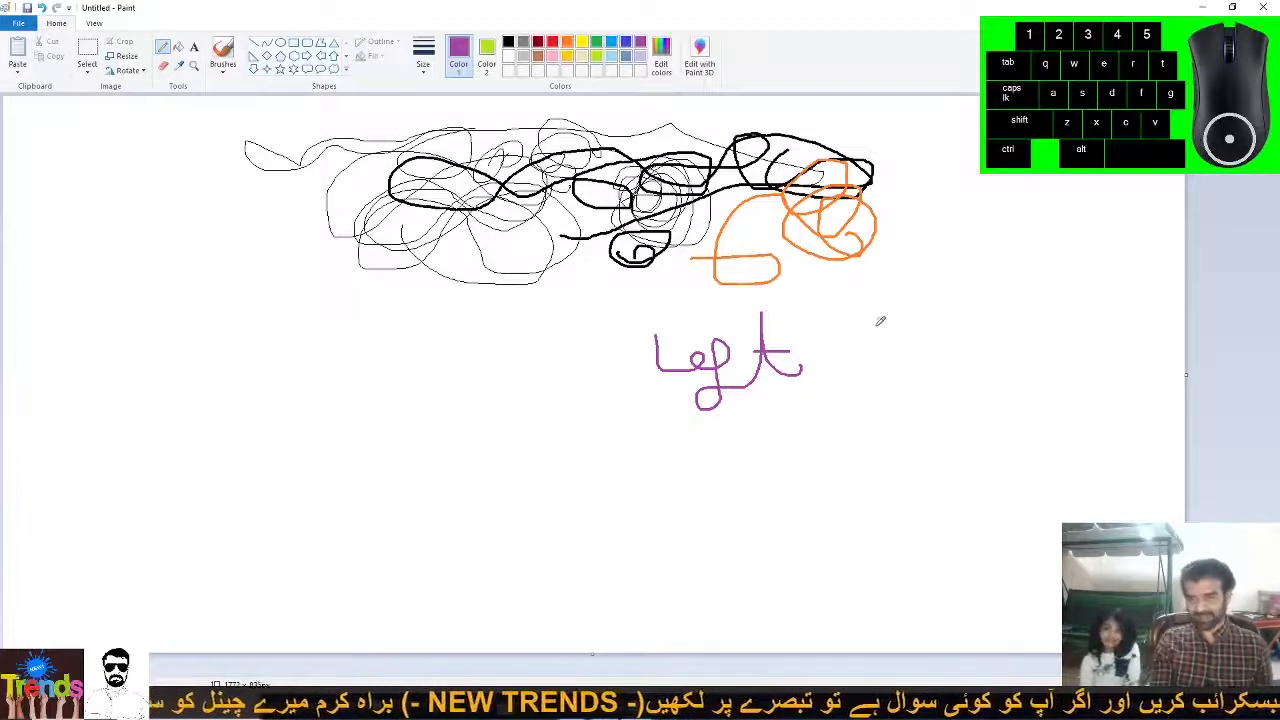
mouse_move(873, 322)
left_mouse_down()
mouse_move(875, 384)
mouse_move(889, 314)
mouse_move(900, 337)
mouse_move(886, 349)
mouse_move(921, 377)
mouse_move(951, 369)
mouse_move(956, 408)
mouse_move(917, 403)
mouse_move(958, 385)
mouse_move(967, 336)
mouse_move(973, 374)
mouse_move(976, 361)
mouse_move(1010, 378)
left_mouse_up()
mouse_move(1000, 316)
left_mouse_down()
mouse_move(1003, 372)
mouse_move(1047, 365)
mouse_move(1040, 346)
left_mouse_up()
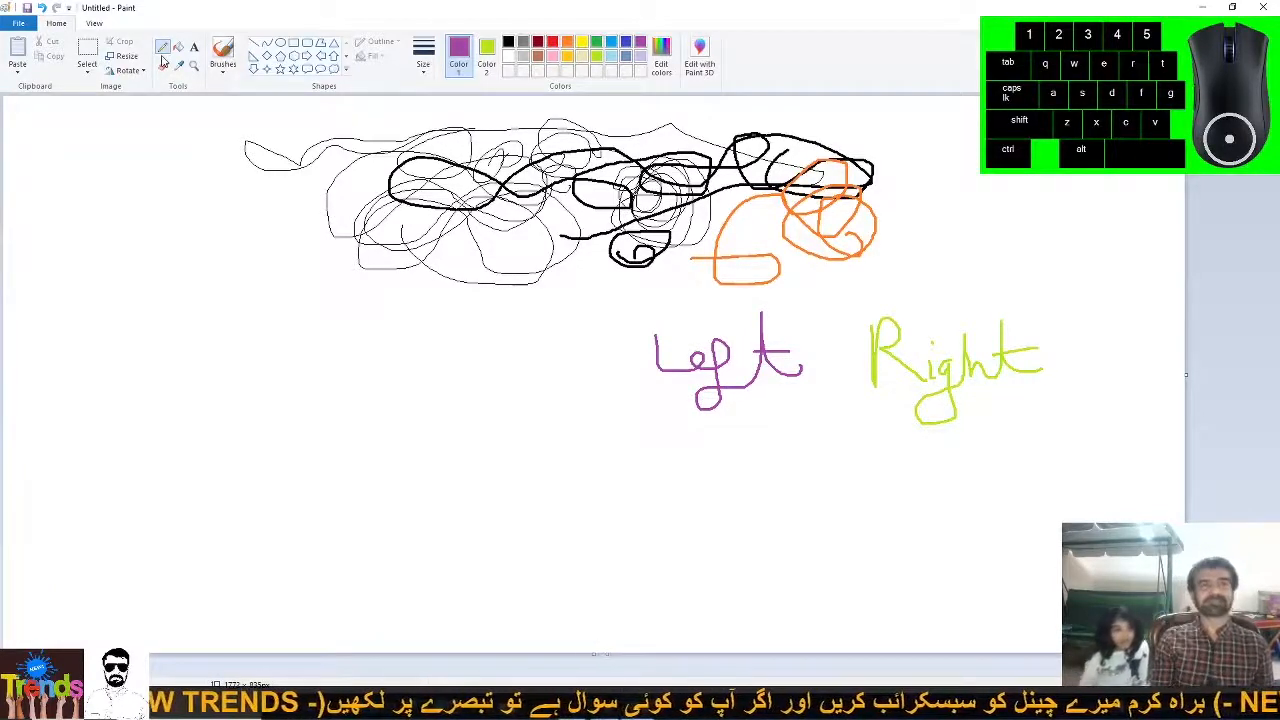
left_click(424, 62)
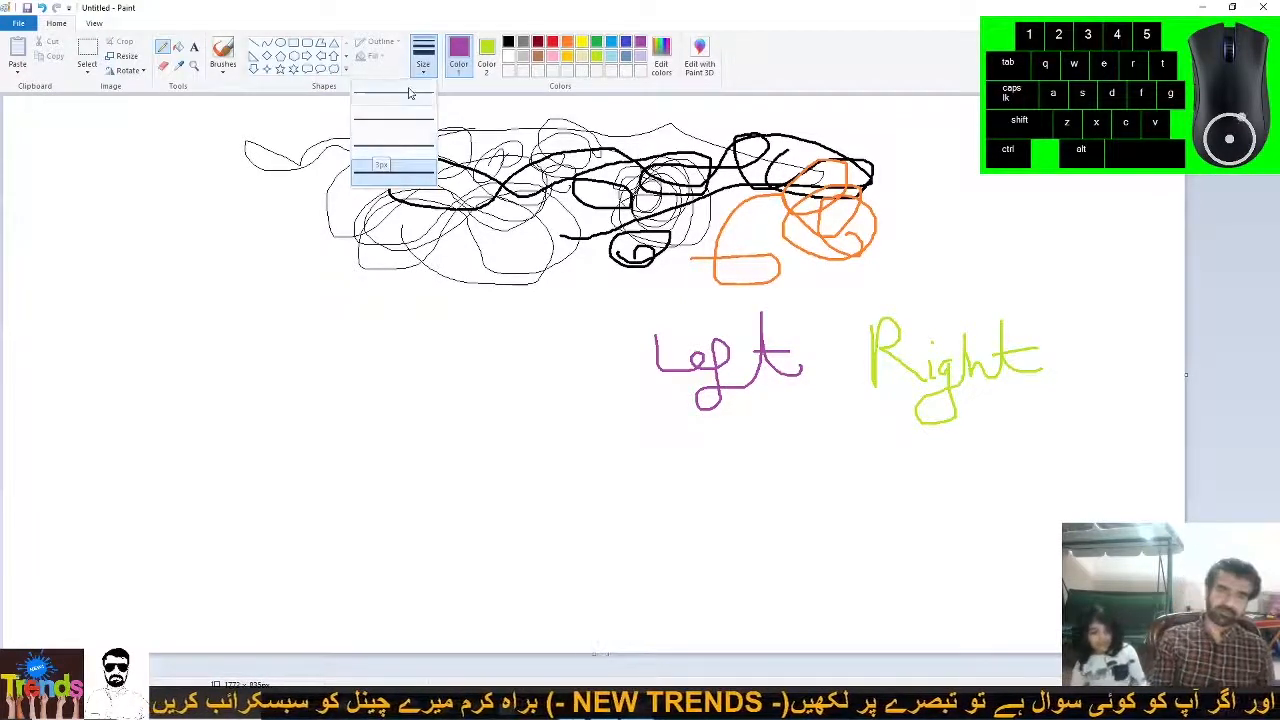
left_click(394, 26)
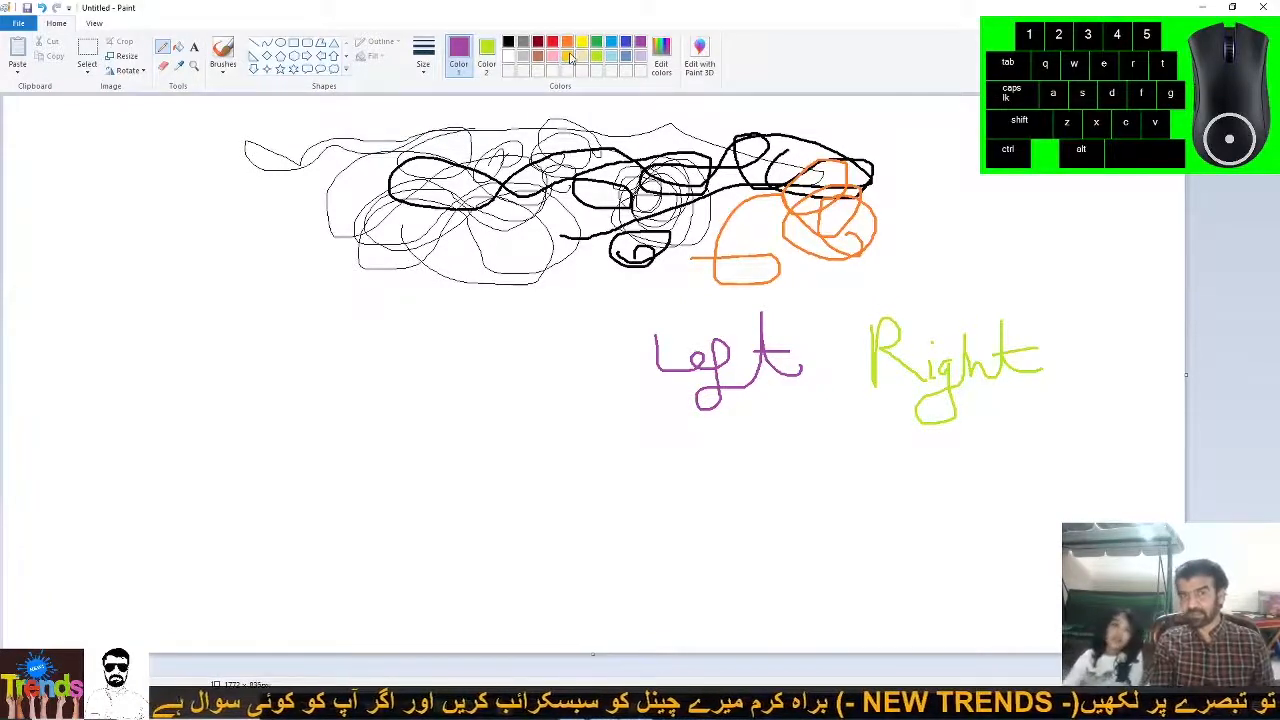
Set Color 1 to the violet basic color (red 128, green 0, blue 255) and draw freehand loops over the lower edge of the scribbles.
left_click(661, 58)
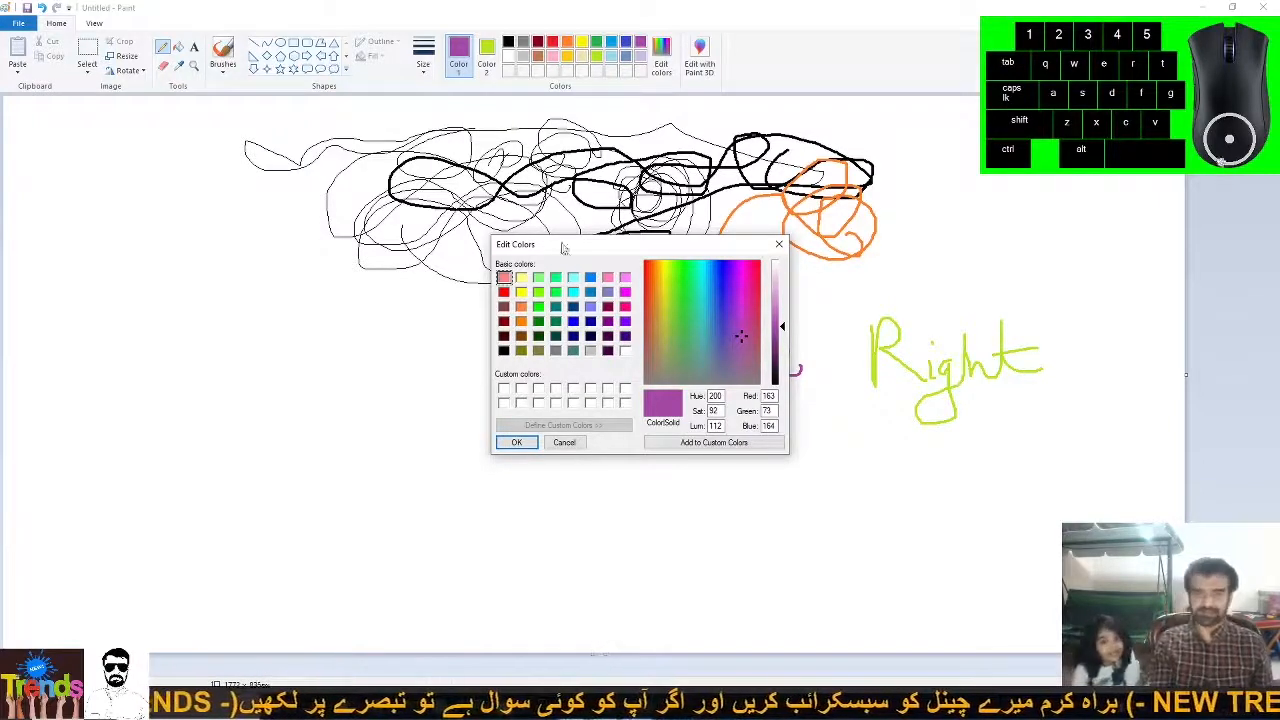
left_click(625, 321)
left_click(608, 321)
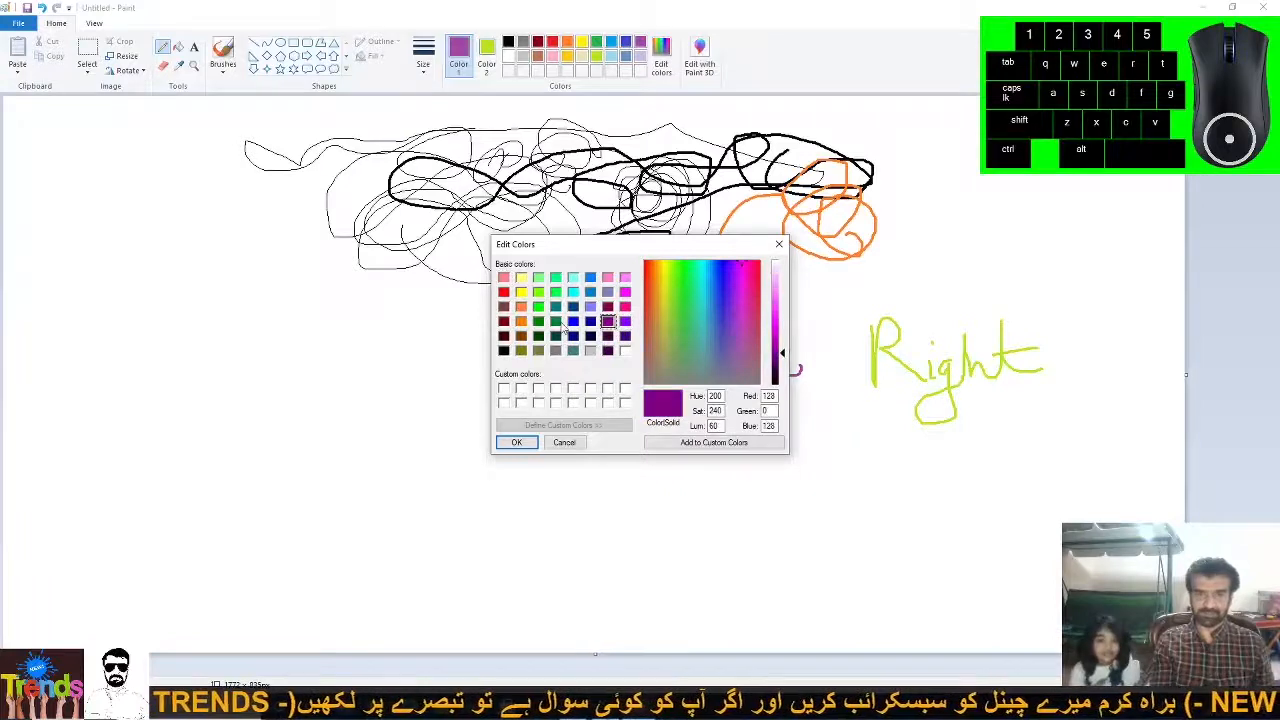
left_click(555, 321)
left_click(521, 321)
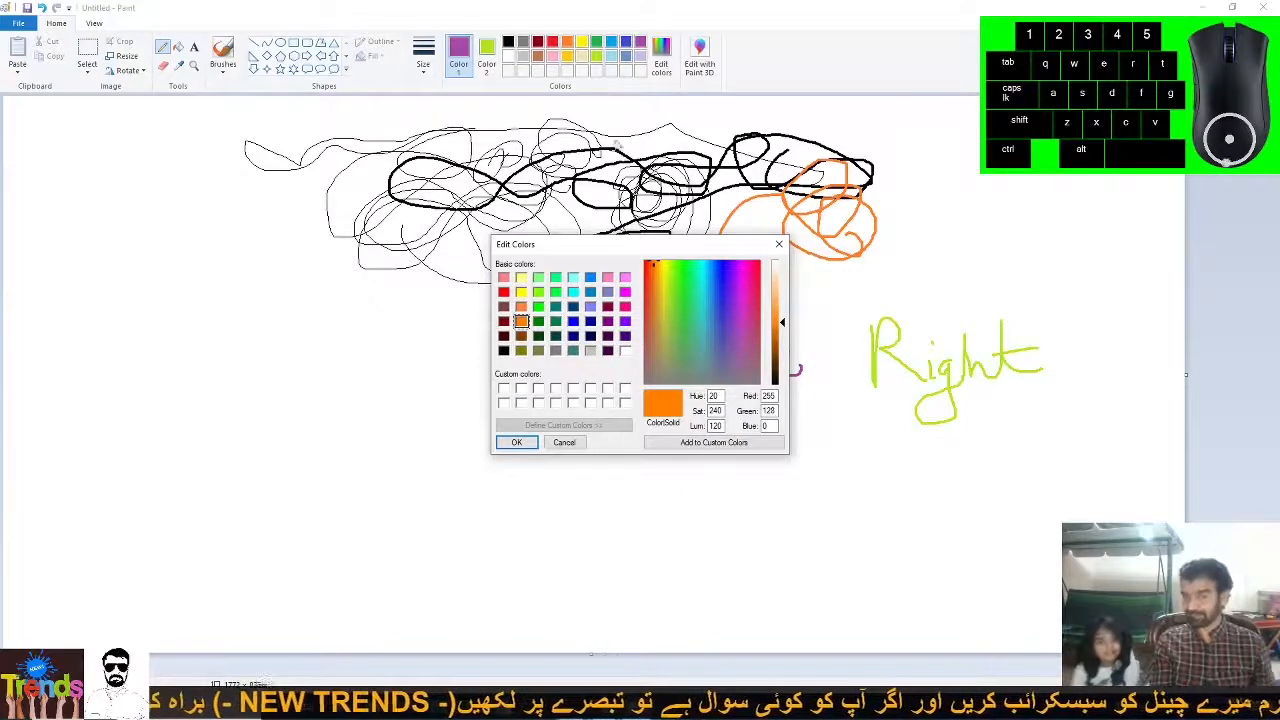
left_click(625, 321)
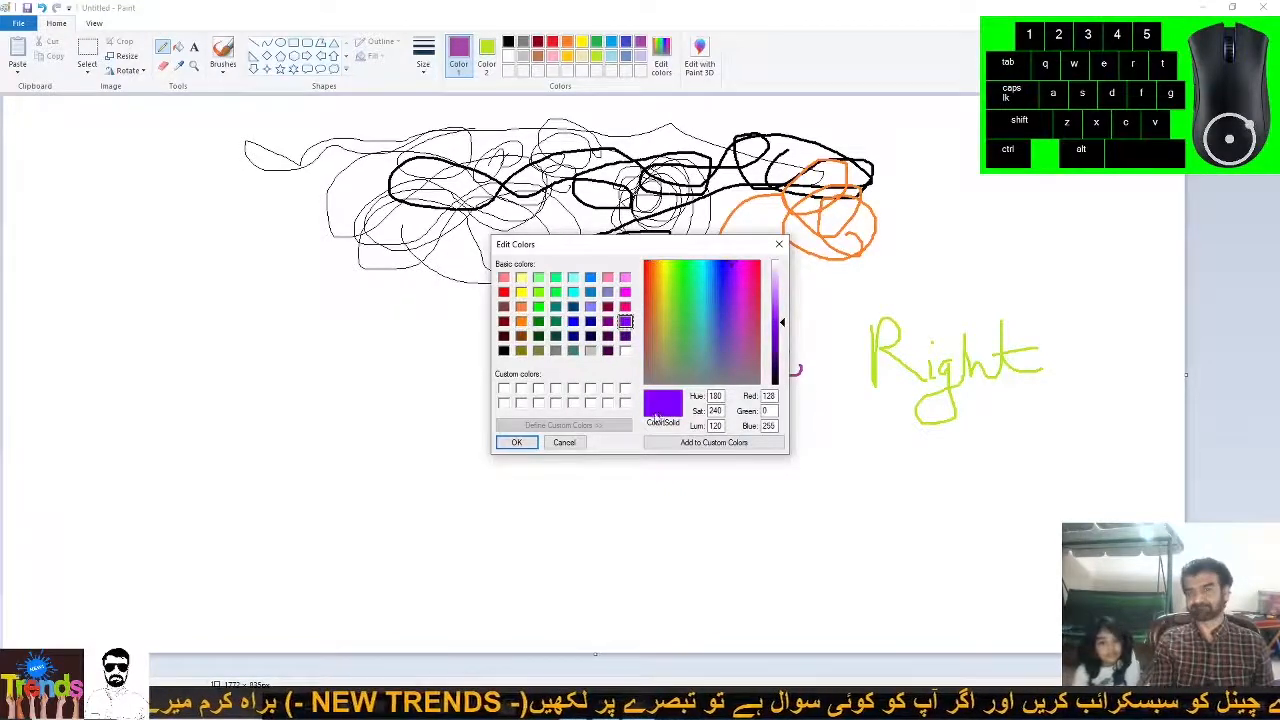
left_click(516, 442)
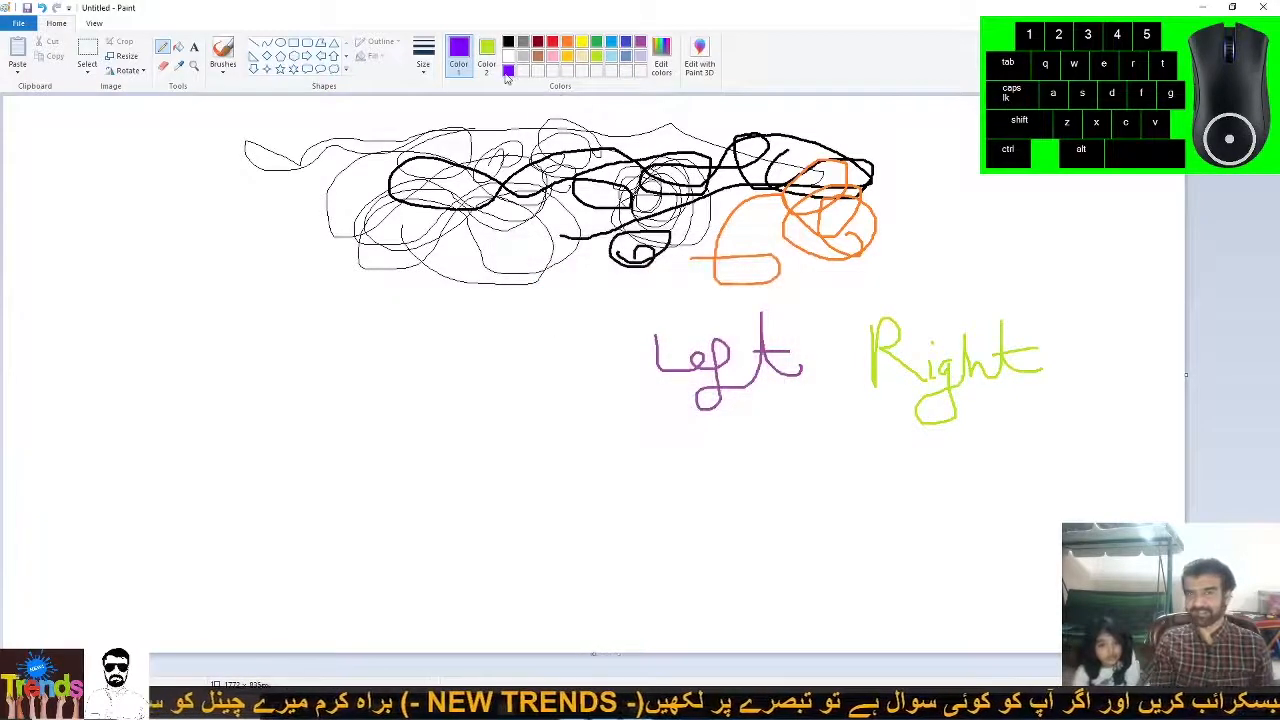
mouse_move(487, 258)
left_mouse_down()
mouse_move(482, 300)
mouse_move(400, 262)
mouse_move(762, 248)
left_mouse_up()
left_click_drag(605, 212, 552, 268)
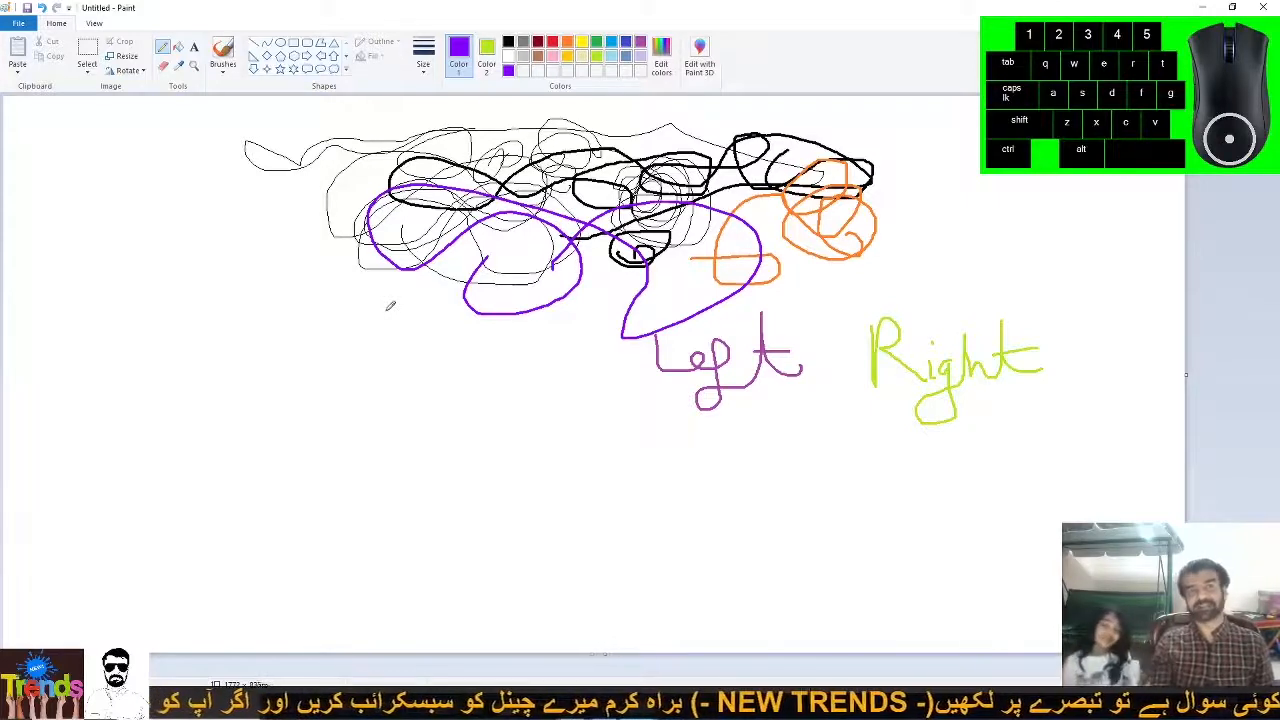
Draw a violet heart shape in the empty area below the scribbles and move it up beside them.
left_click(348, 74)
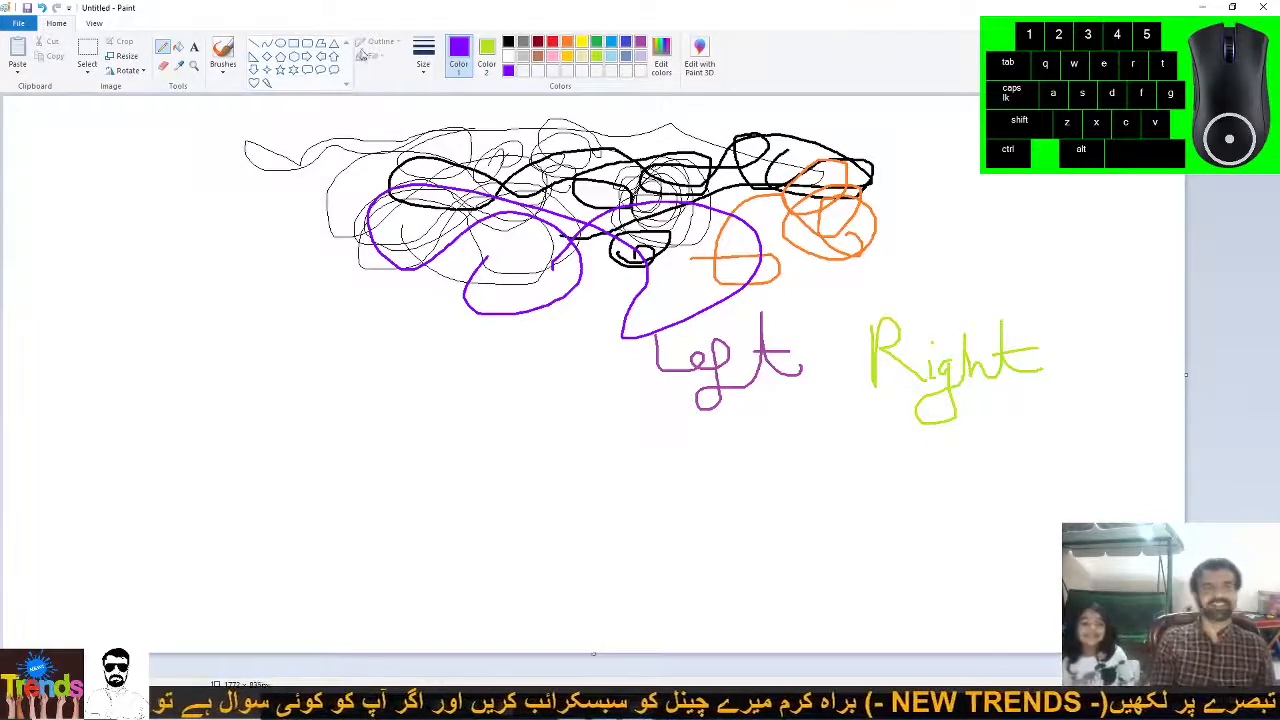
left_click(255, 84)
left_click_drag(212, 390, 331, 500)
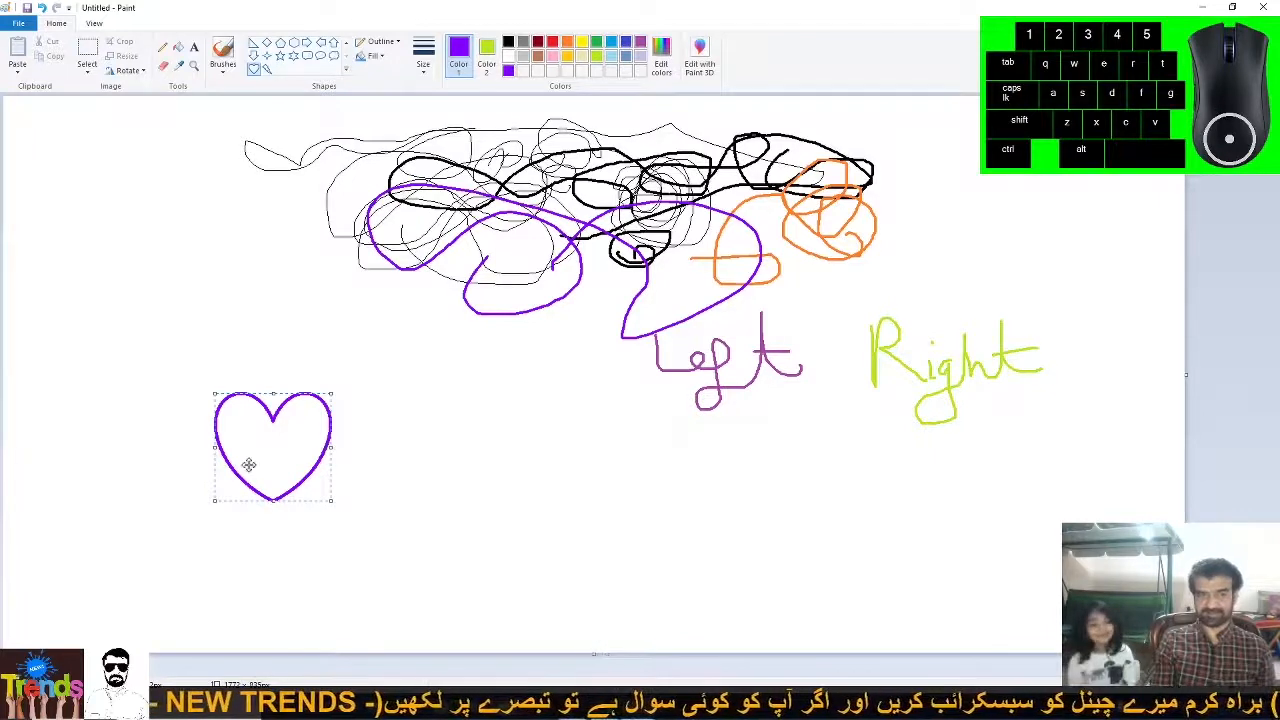
left_click_drag(249, 463, 220, 368)
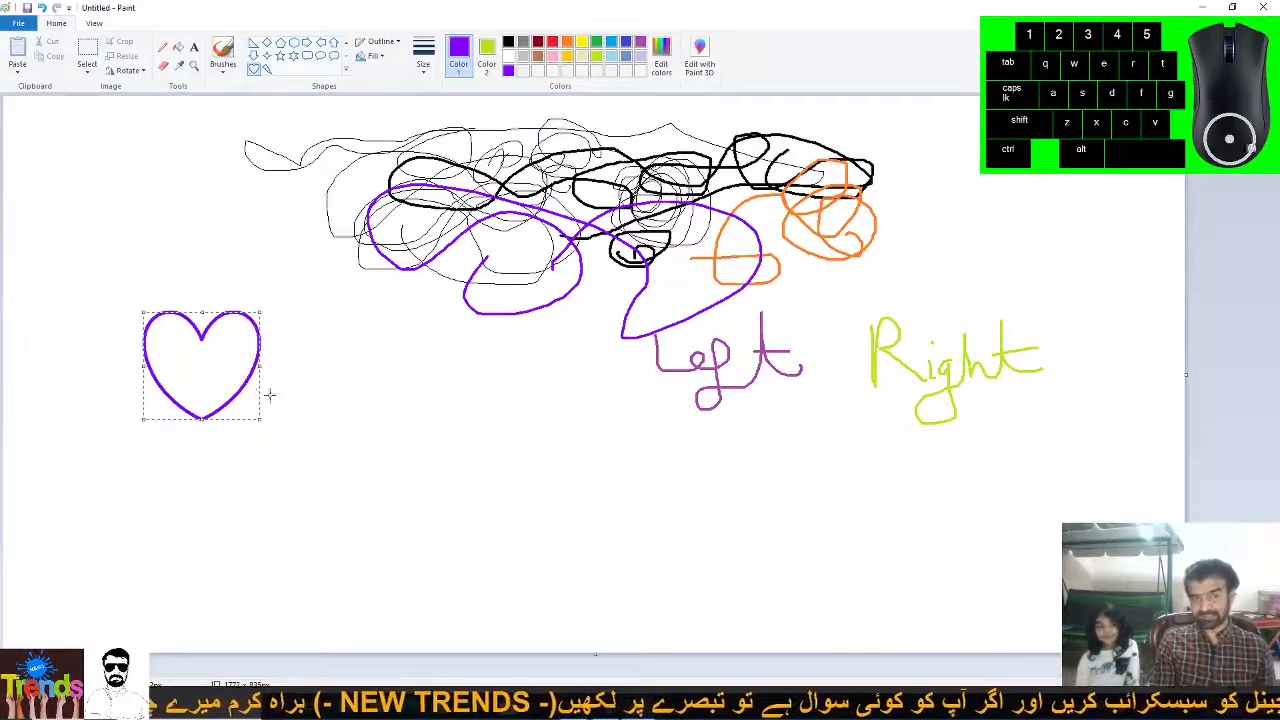
left_click(466, 419)
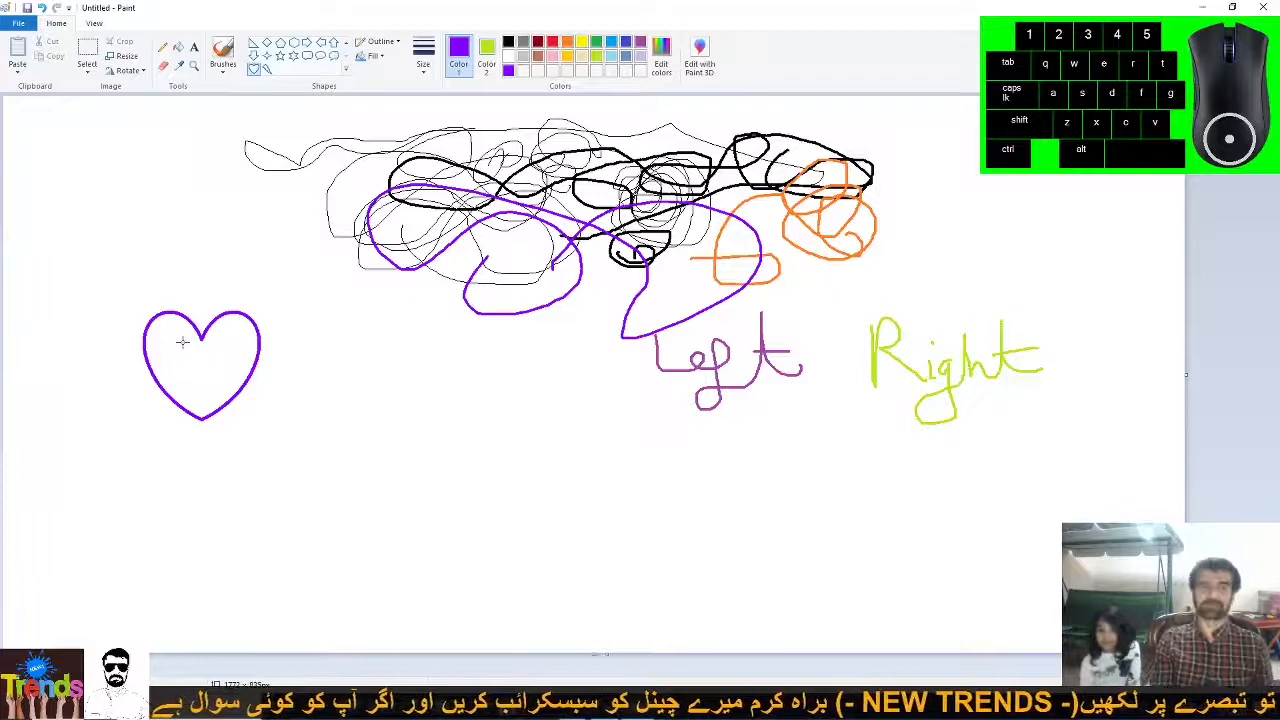
Draw a large violet circle with the Oval shape in the lower middle of the canvas as a face outline.
left_click(345, 45)
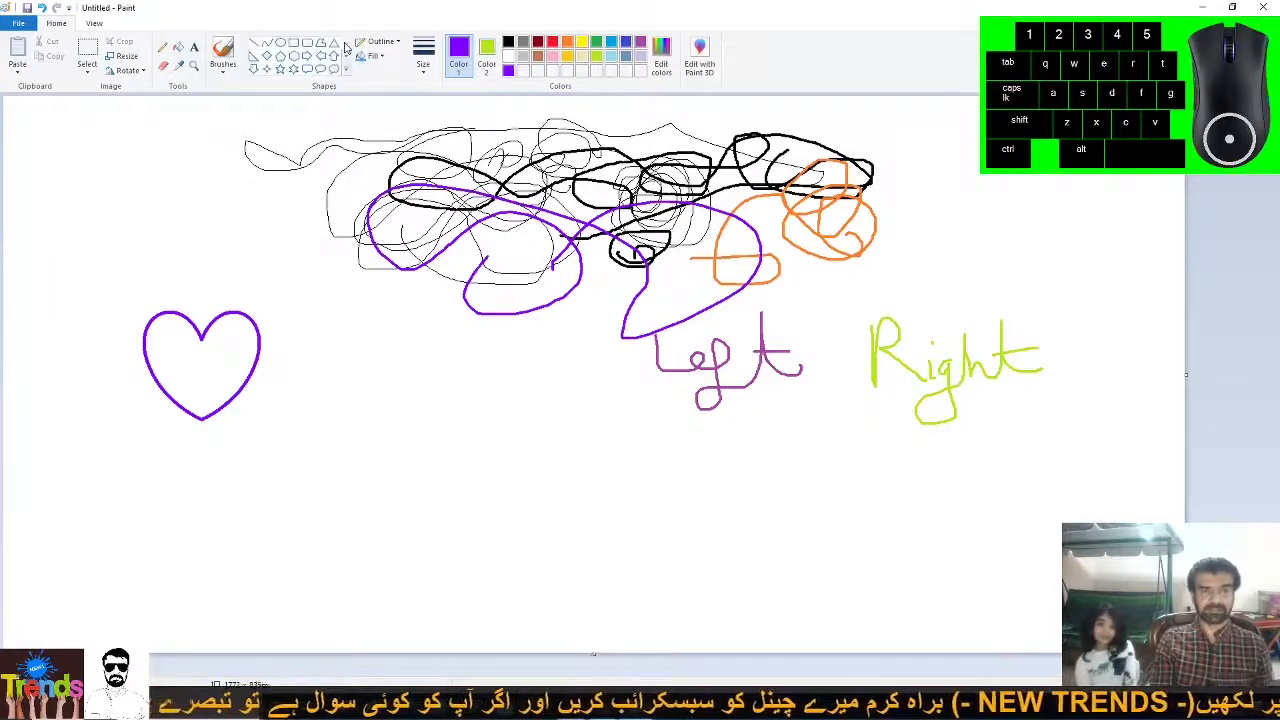
left_click(281, 43)
left_click_drag(398, 428, 561, 594)
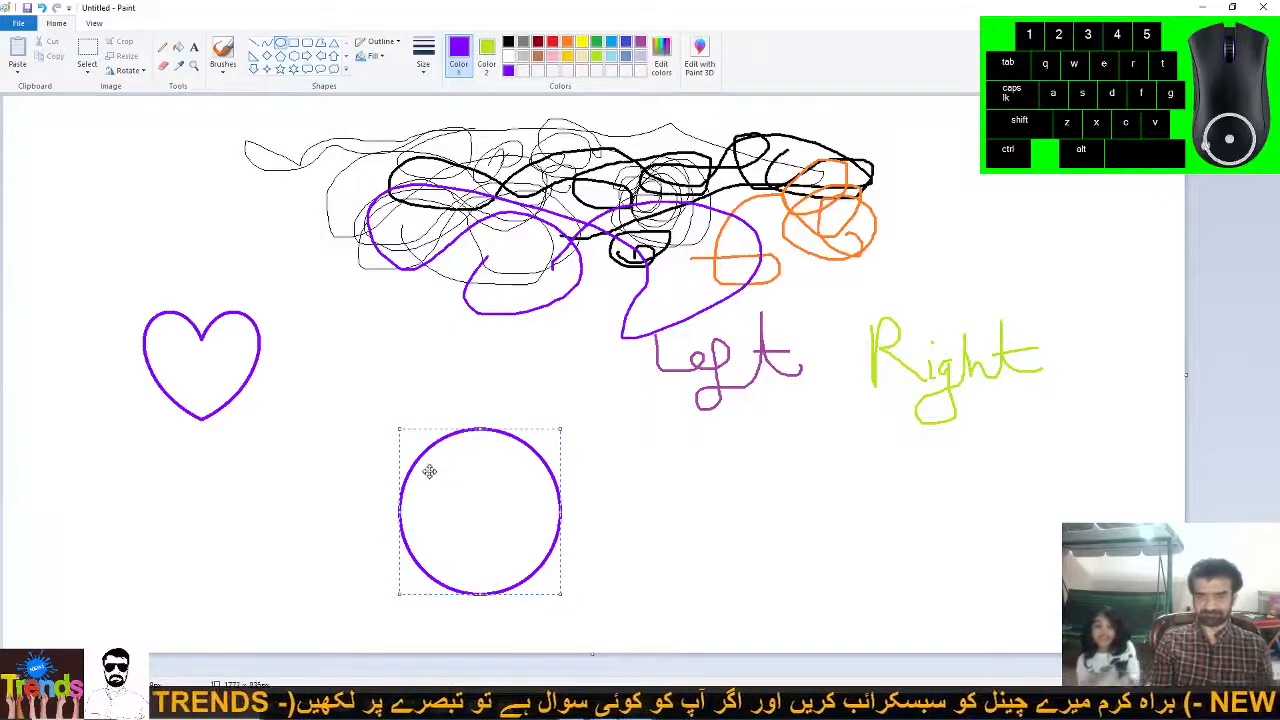
left_click(312, 436)
Add oval eyes with small pupils, a small round nose and a flat oval mouth inside the large circle.
left_click_drag(437, 472, 476, 508)
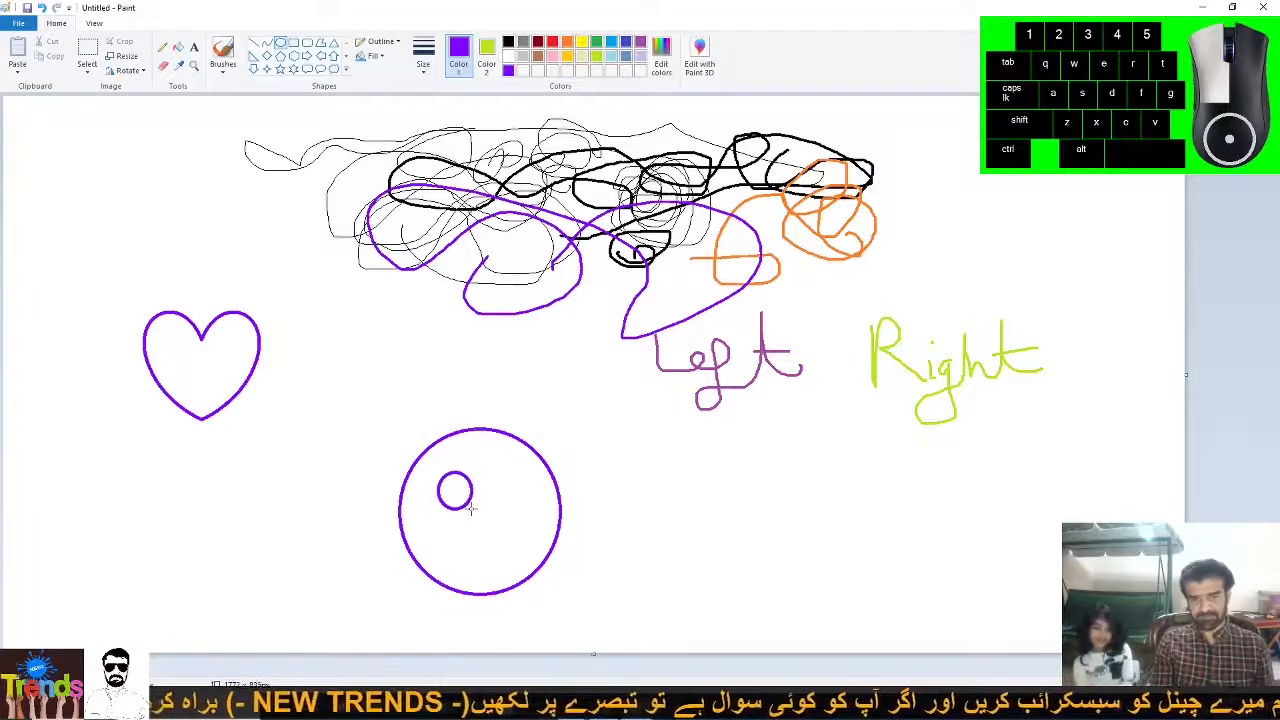
mouse_move(491, 469)
left_mouse_down()
mouse_move(532, 512)
mouse_move(484, 533)
mouse_move(477, 561)
mouse_move(516, 570)
left_mouse_up()
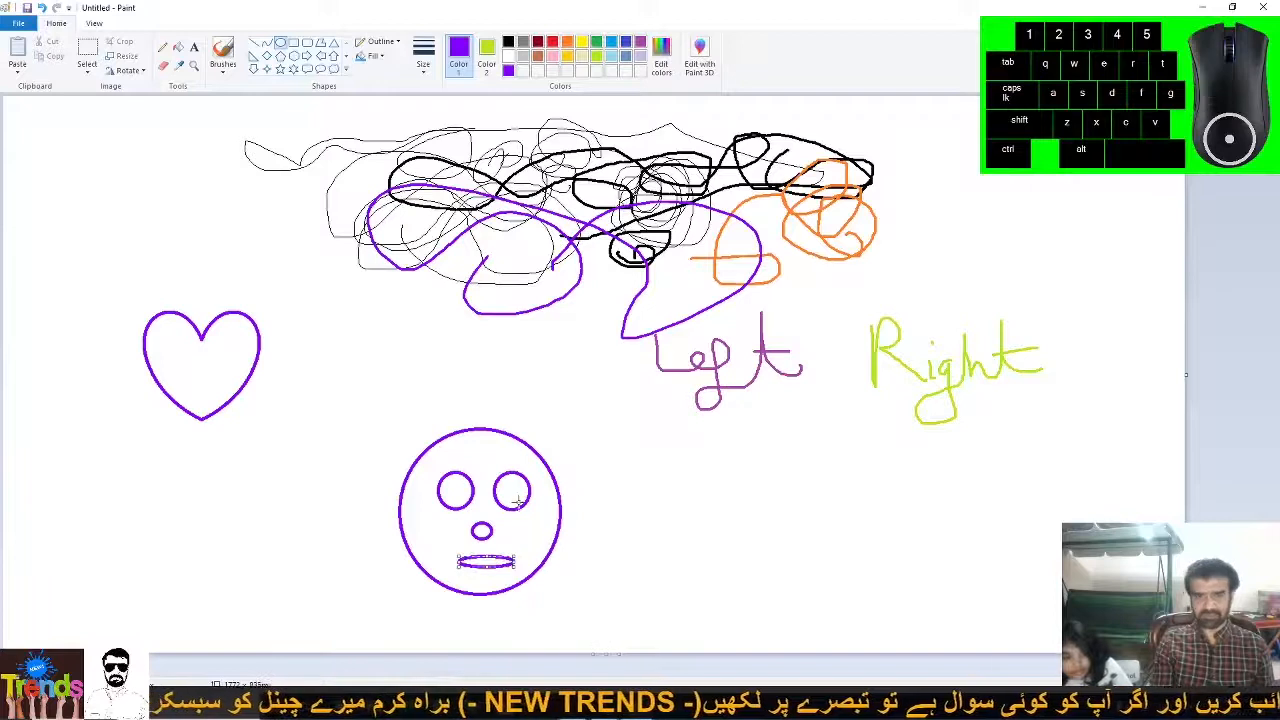
mouse_move(508, 492)
left_mouse_down()
mouse_move(521, 505)
mouse_move(461, 505)
left_mouse_up()
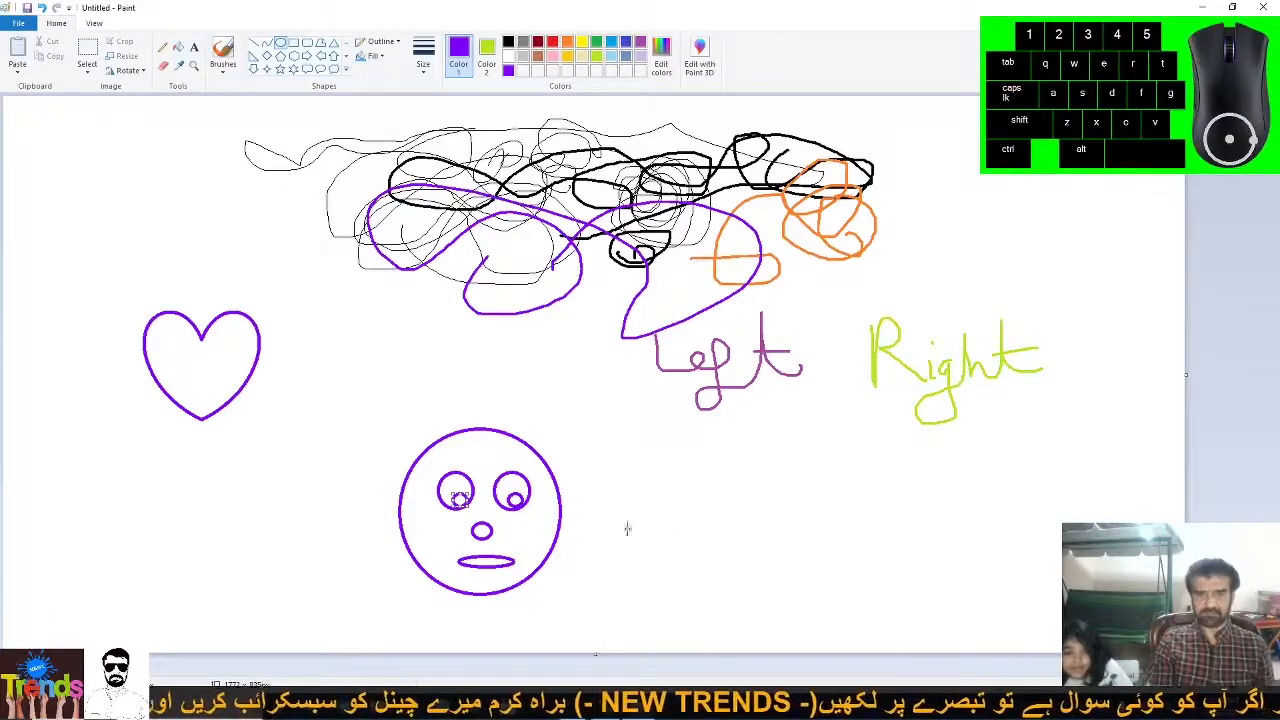
left_click(232, 171)
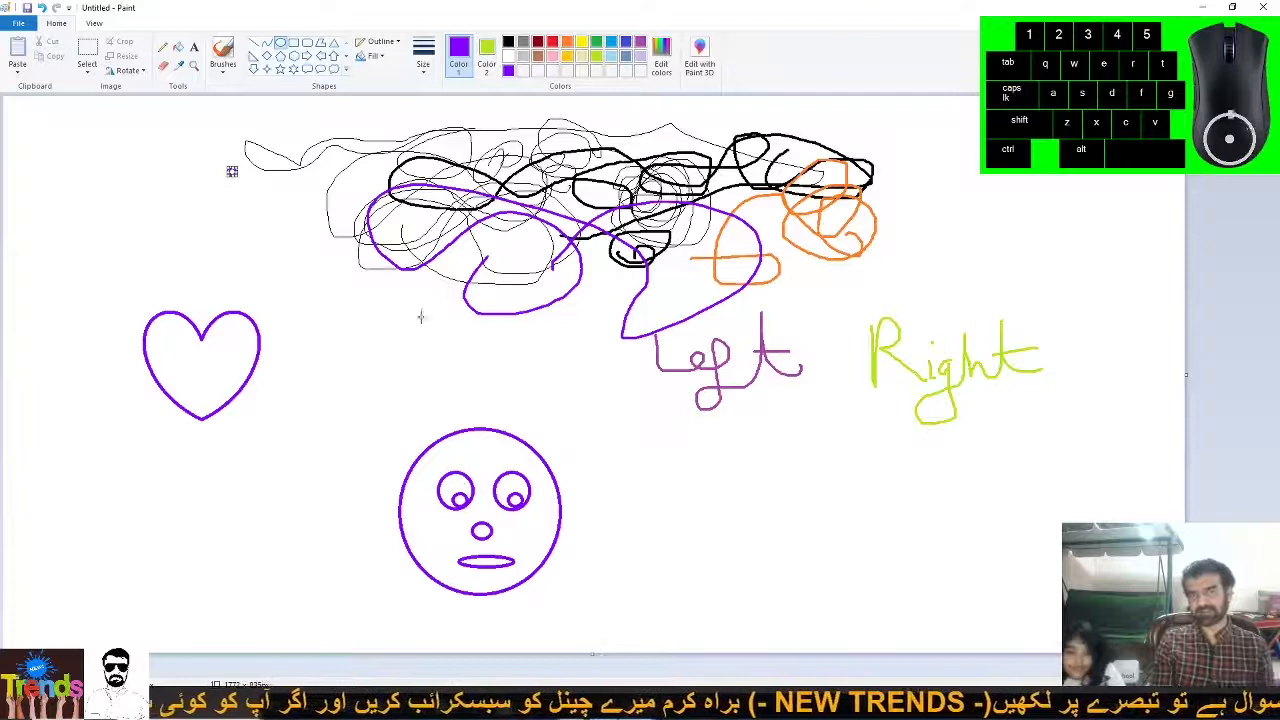
Mix a pale yellow custom Color 1 (red 219, green 216, blue 111) and fill the face with it.
left_click(178, 52)
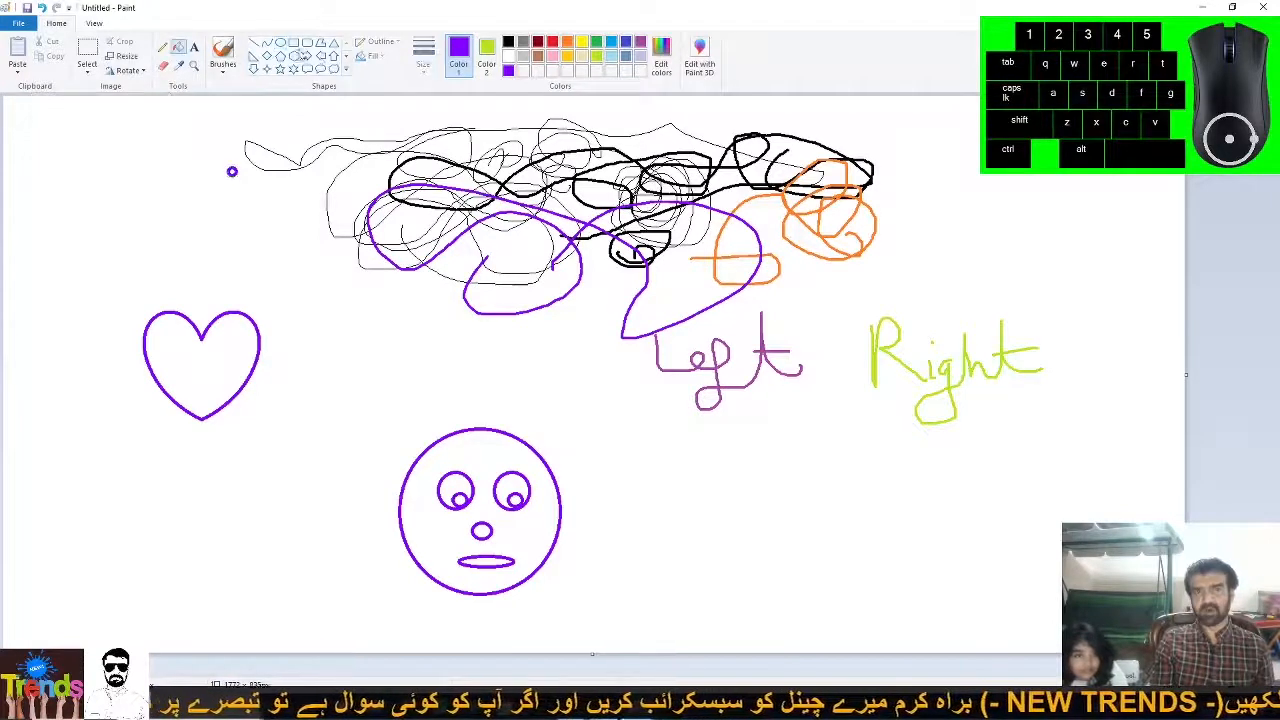
left_click(571, 58)
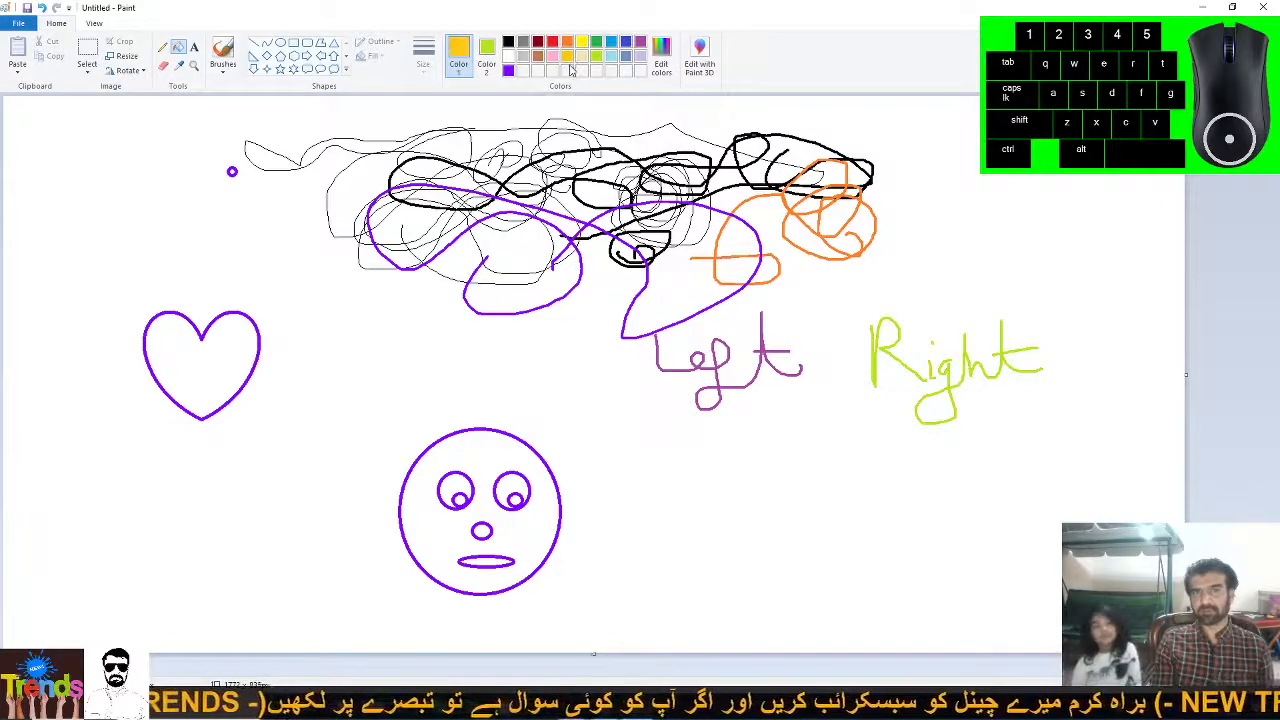
left_click(661, 55)
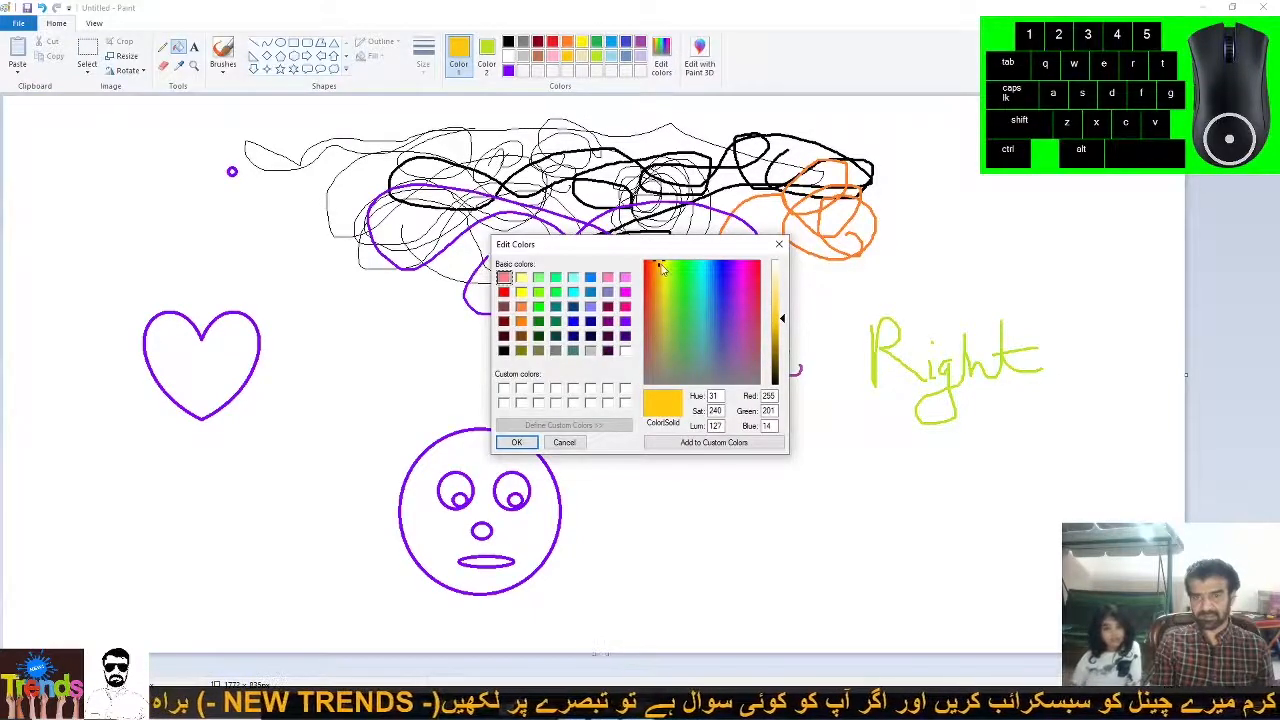
left_click_drag(660, 268, 668, 290)
left_click(663, 309)
left_click_drag(778, 328, 781, 304)
mouse_move(665, 300)
left_mouse_down()
mouse_move(664, 273)
mouse_move(661, 331)
mouse_move(663, 309)
left_mouse_up()
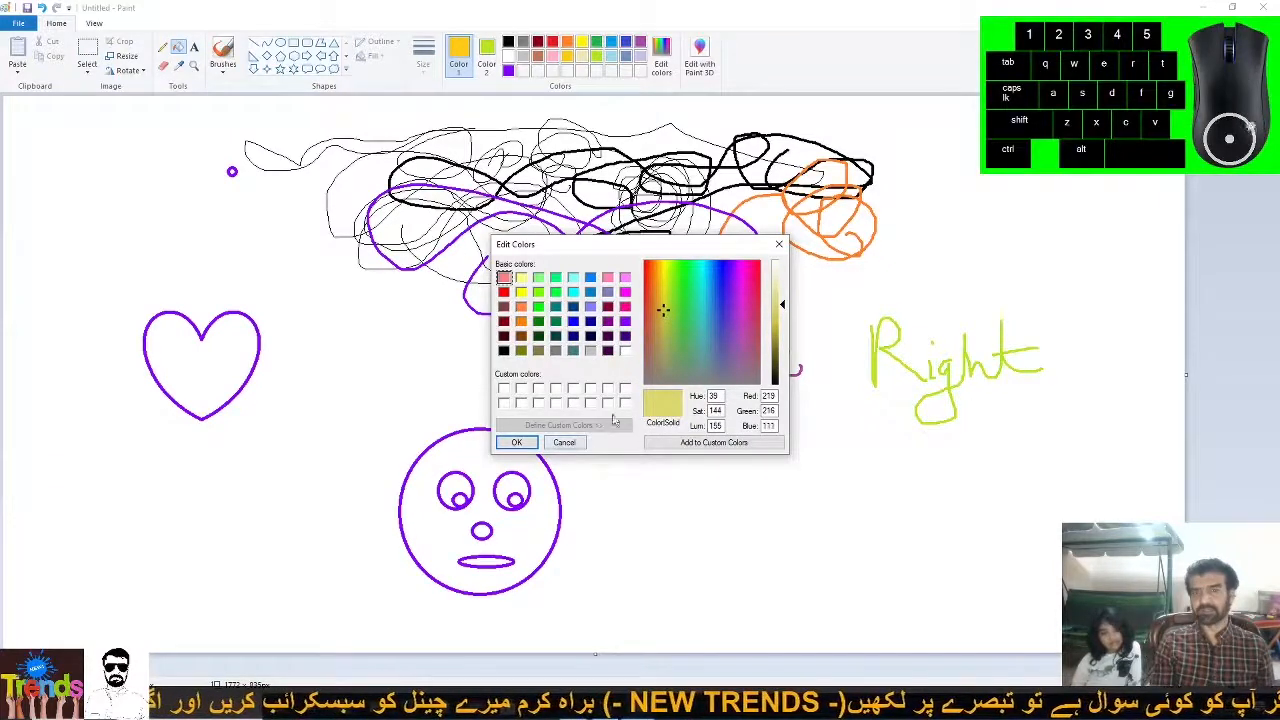
left_click(527, 446)
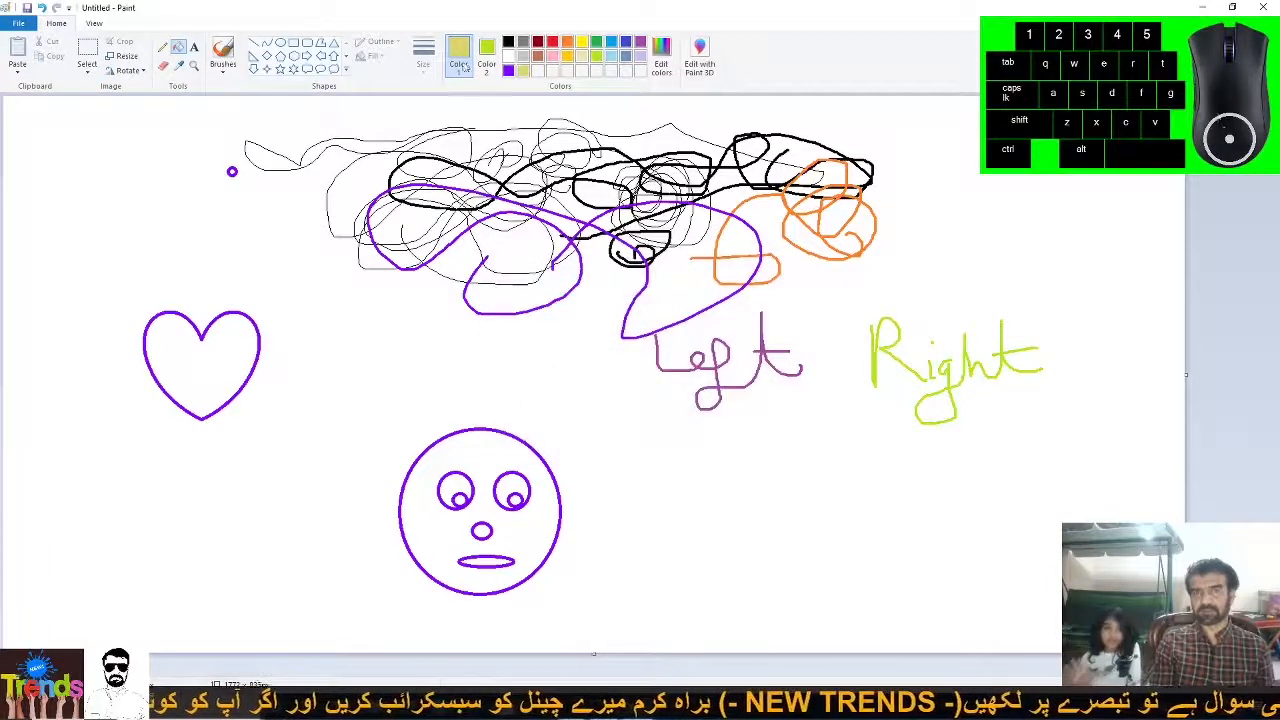
left_click(465, 453)
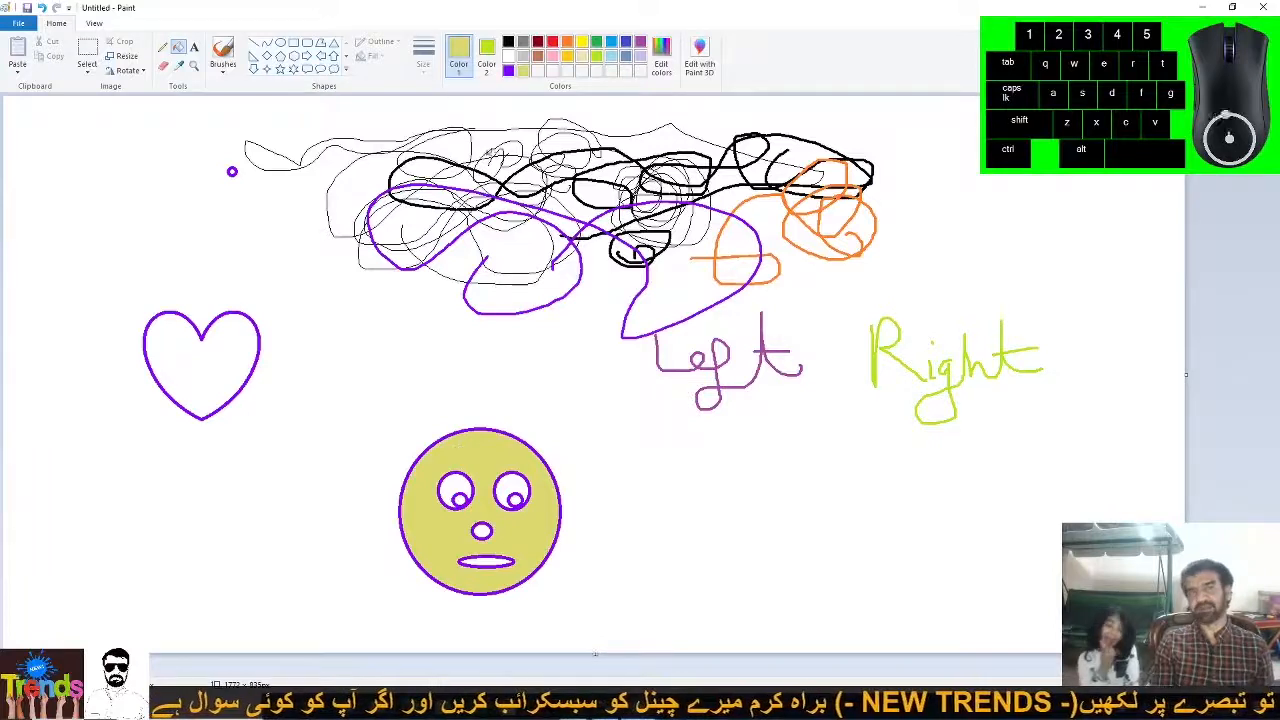
Fill both pupils of the face with black and its nose with red.
left_click(508, 41)
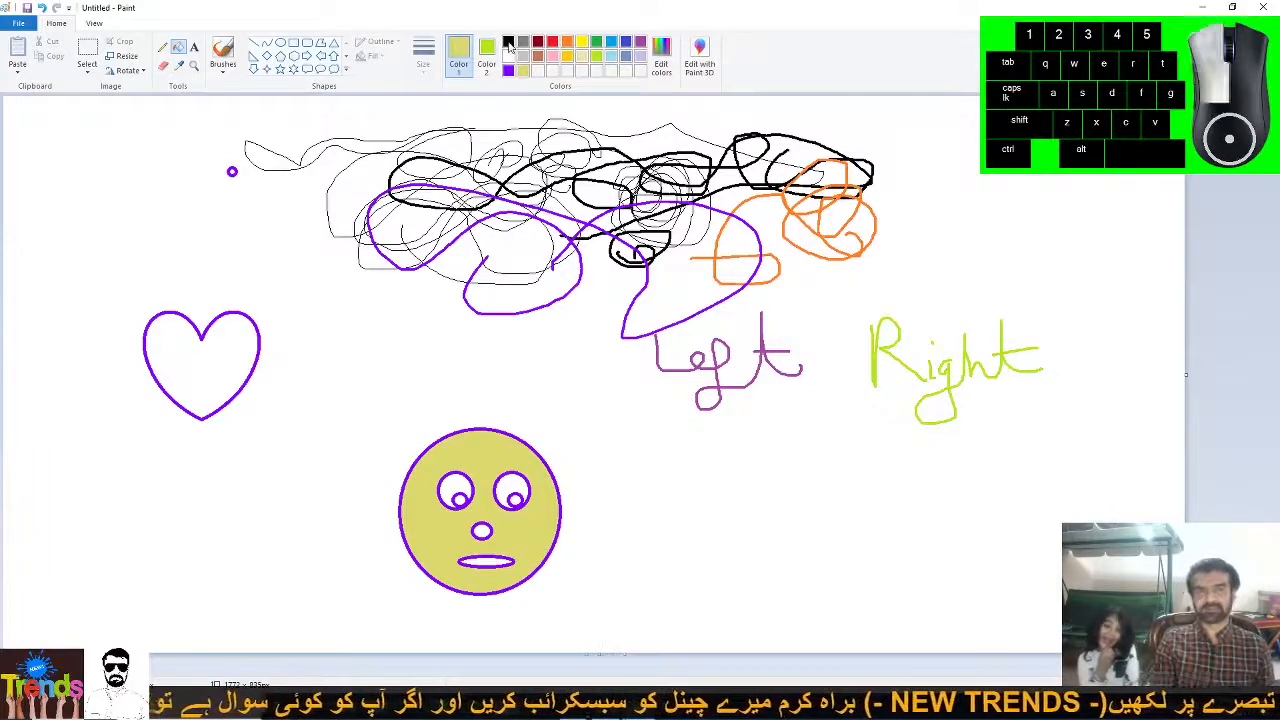
left_click(457, 498)
left_click(514, 498)
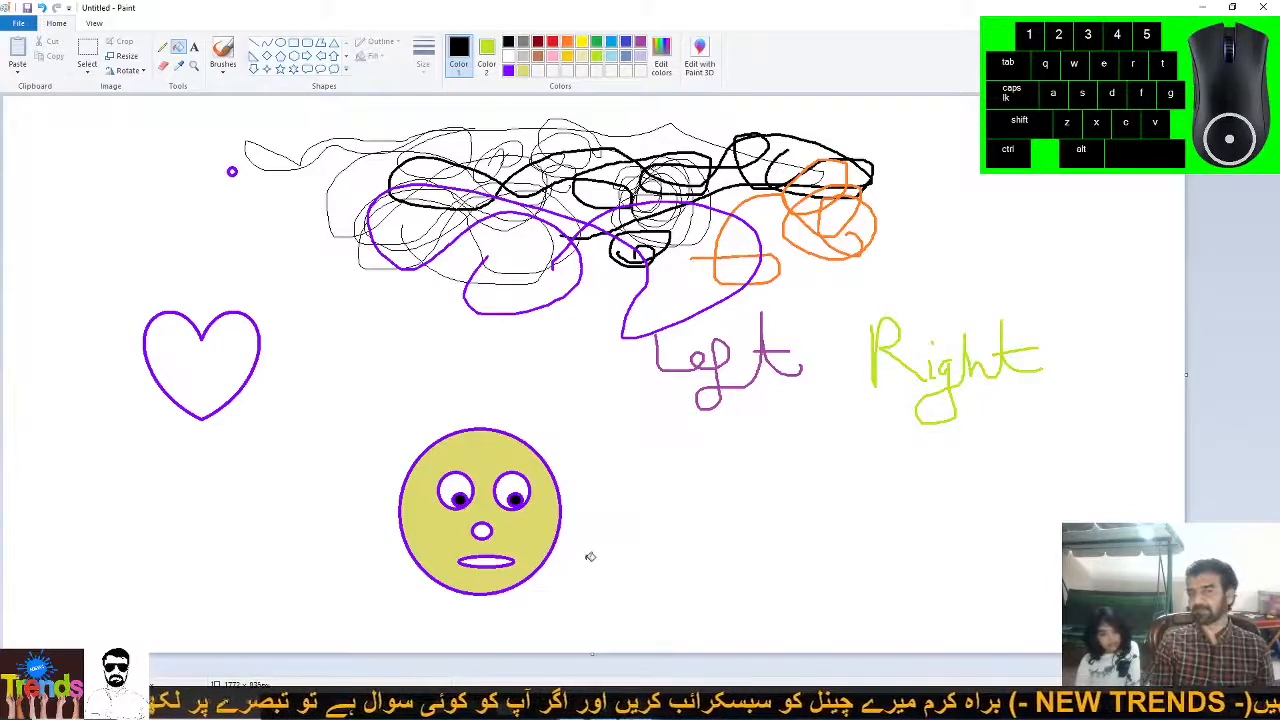
left_click(553, 43)
left_click(484, 531)
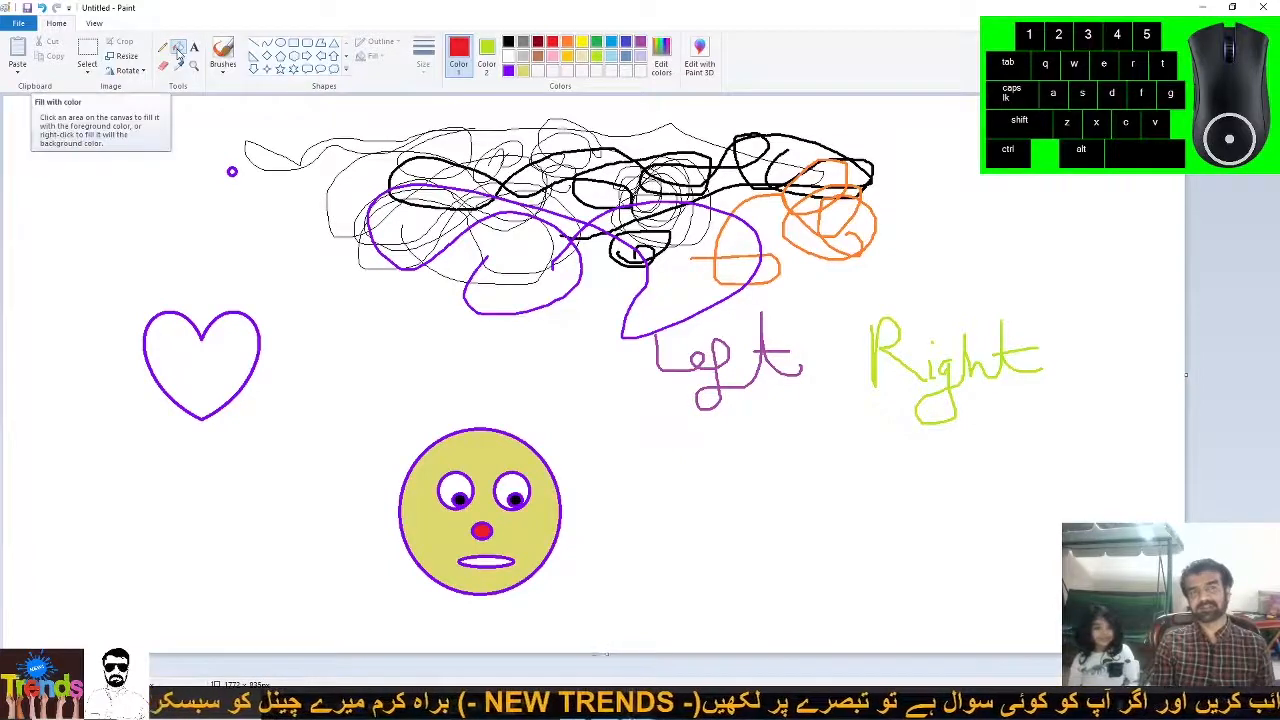
Try a short red Airbrush stroke along the outer edge of the face and undo it.
left_click(227, 79)
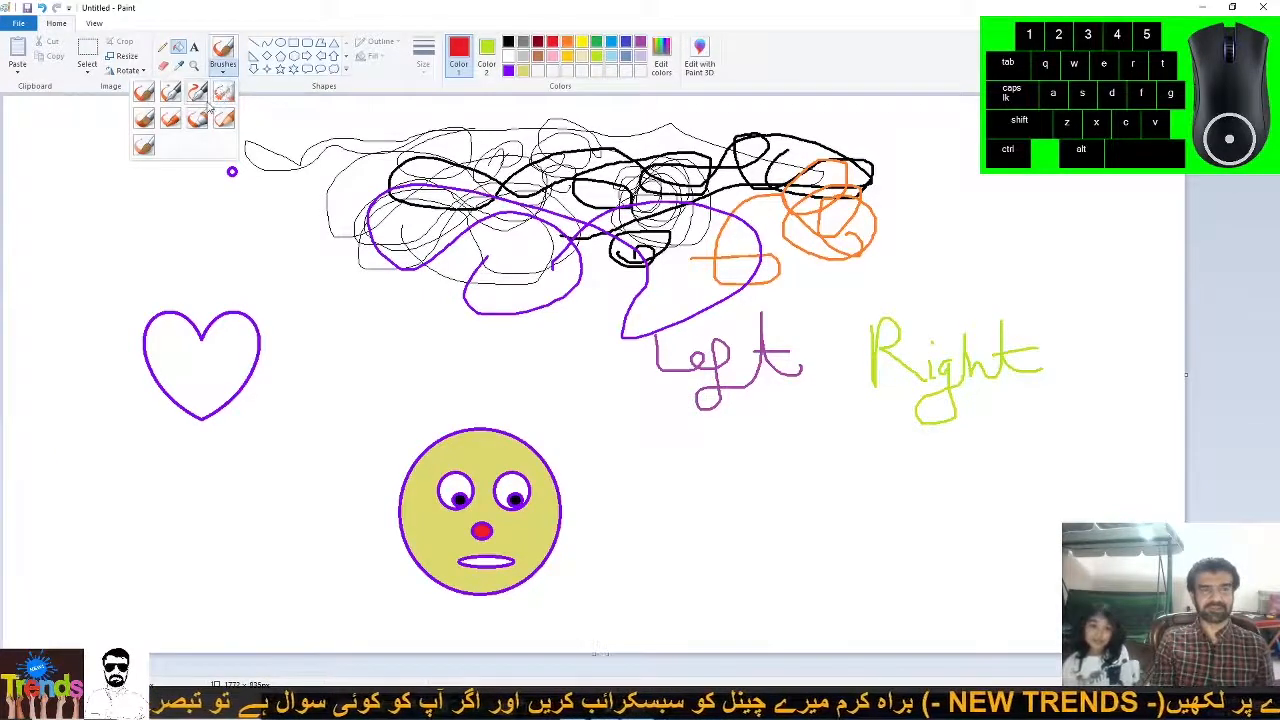
left_click(224, 95)
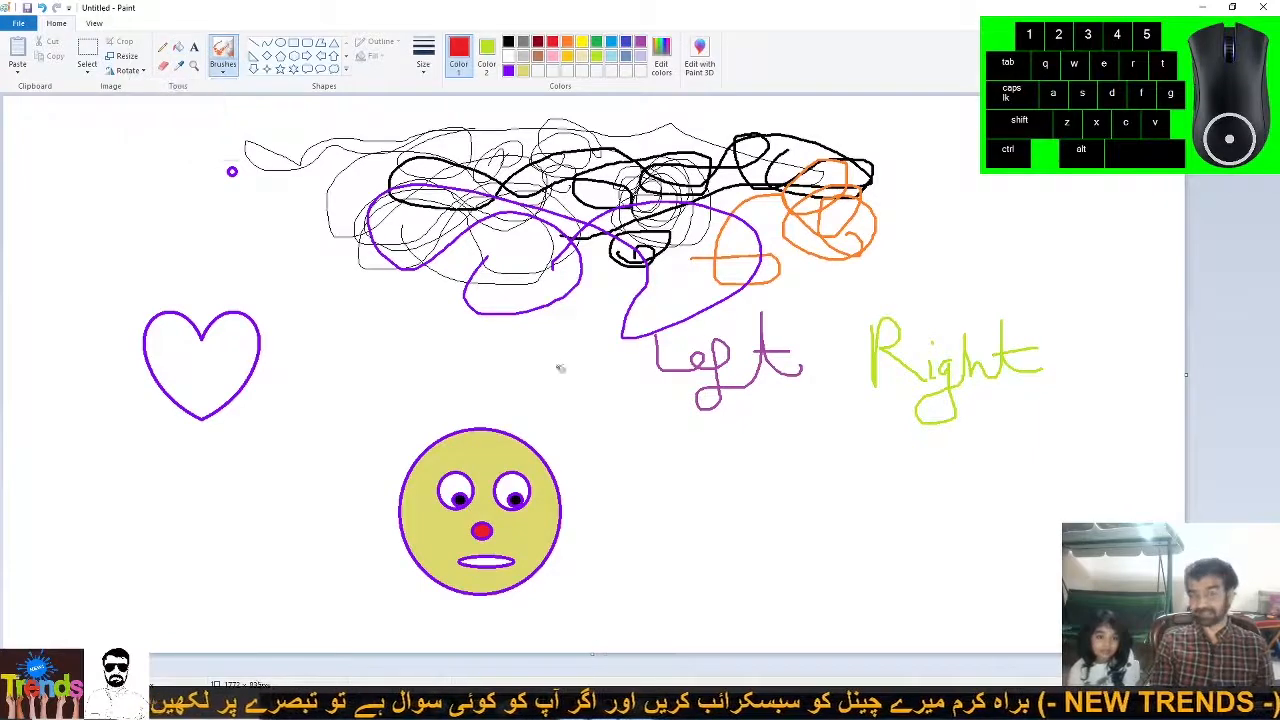
left_click_drag(395, 528, 404, 484)
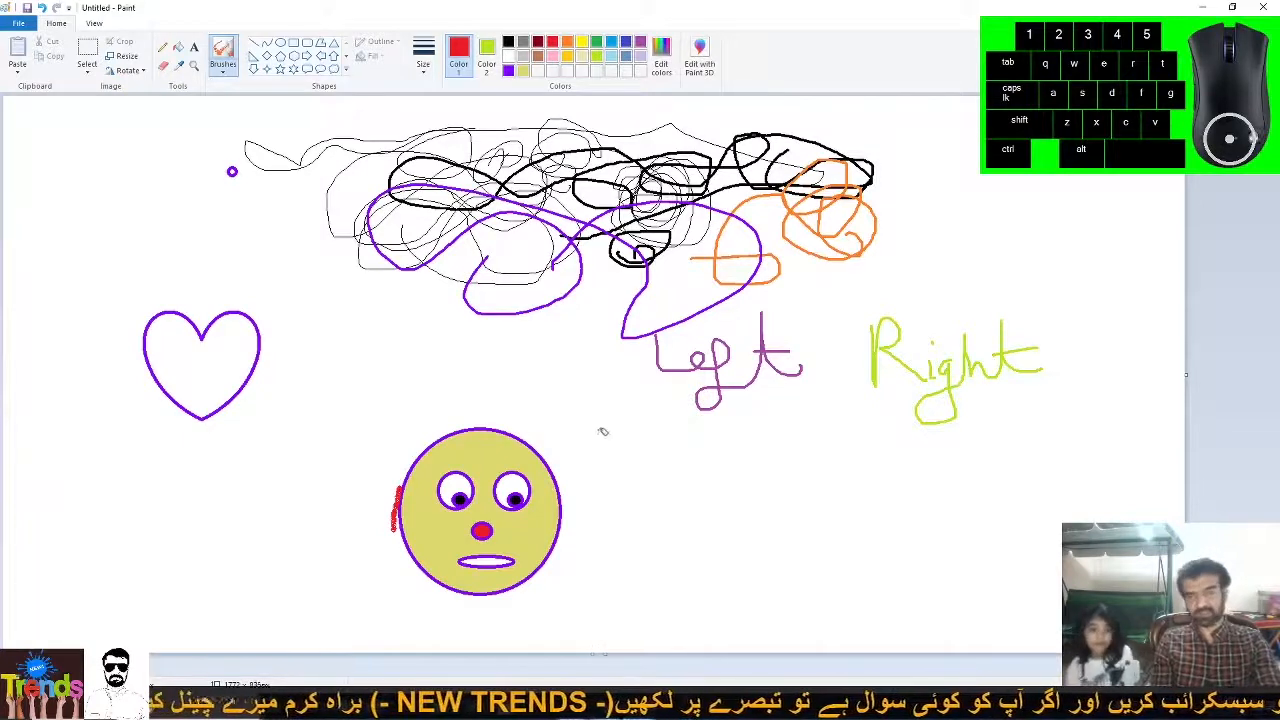
key("ctrl")
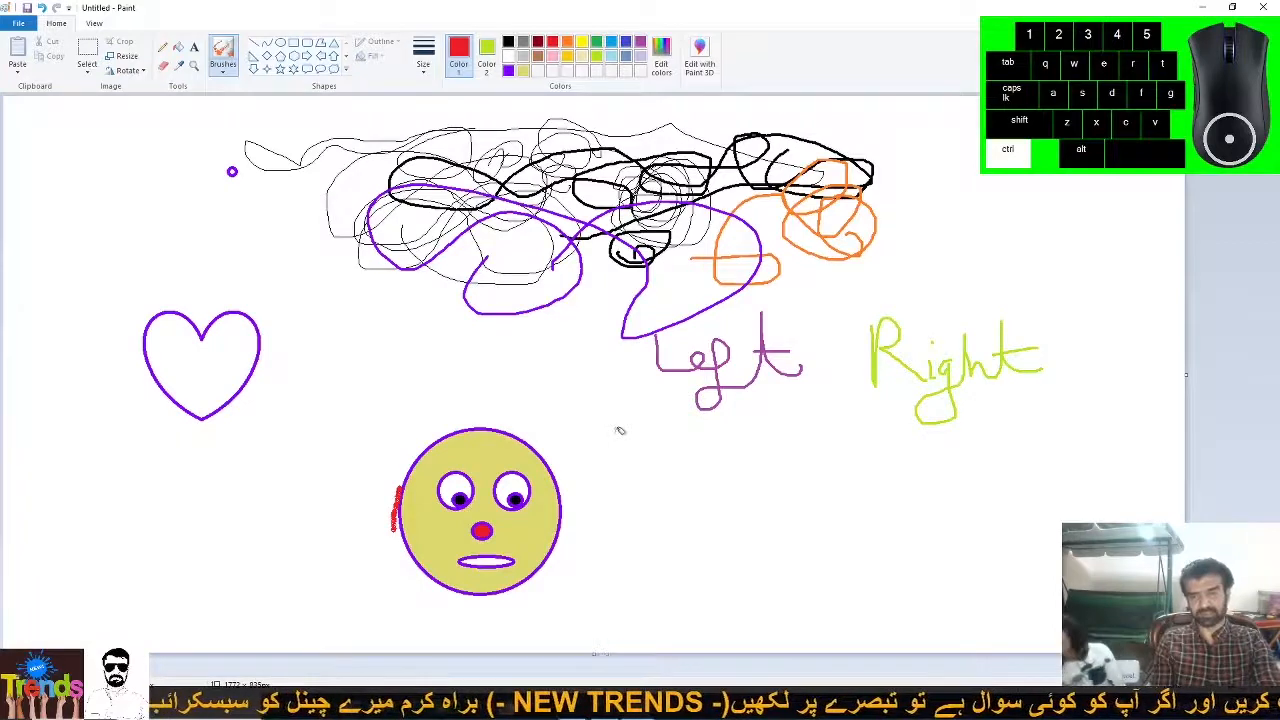
key("ctrl+z")
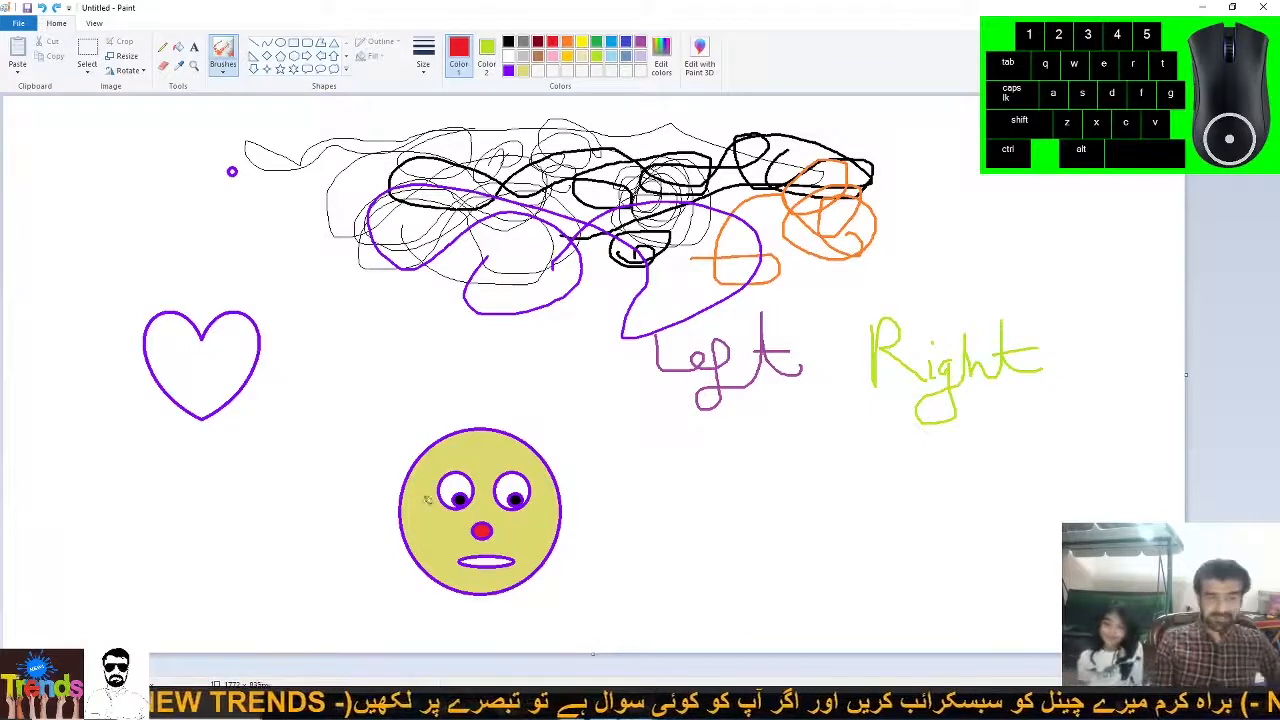
Draw long black hair over the top and down both sides of the face with the Crayon brush.
right_click(231, 68)
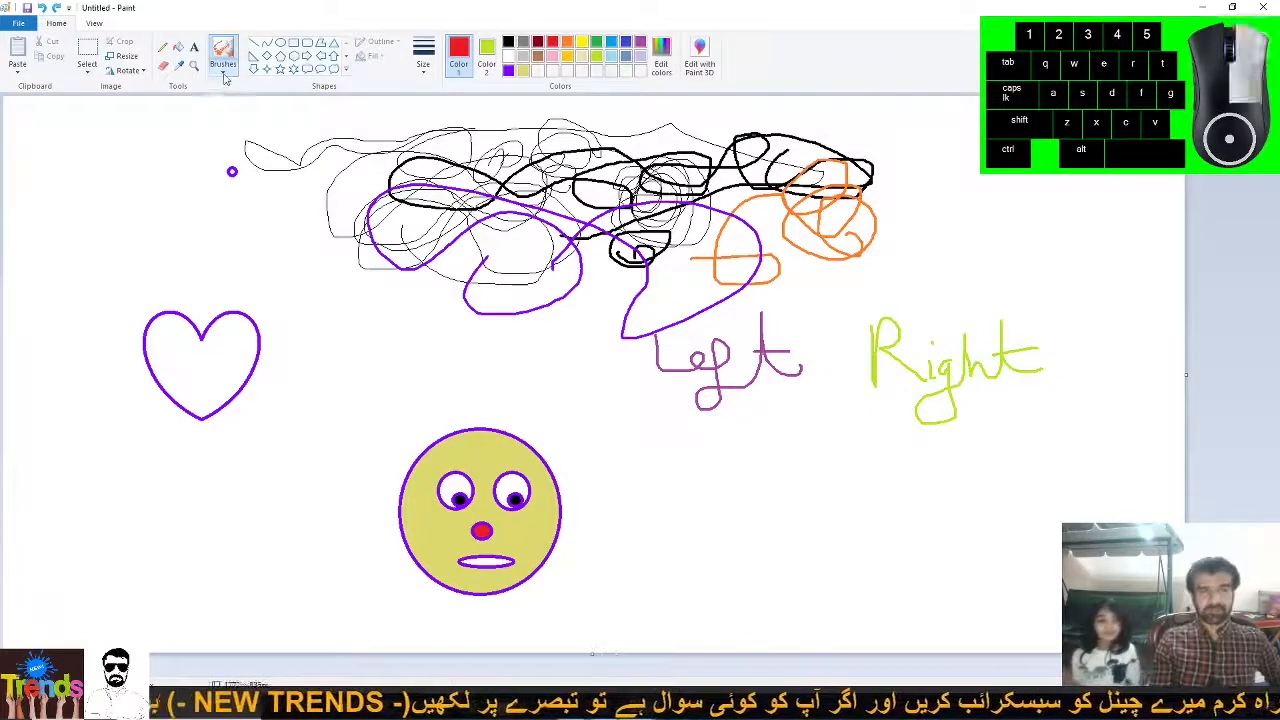
left_click(231, 68)
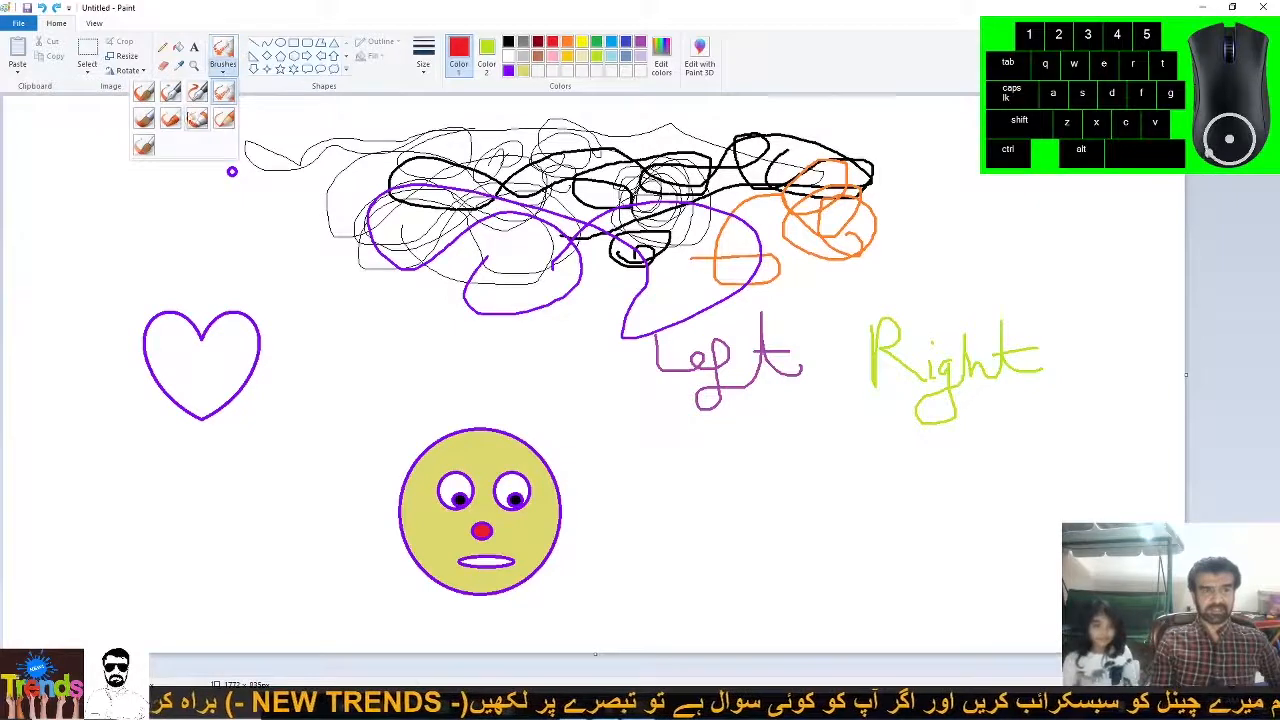
left_click(170, 118)
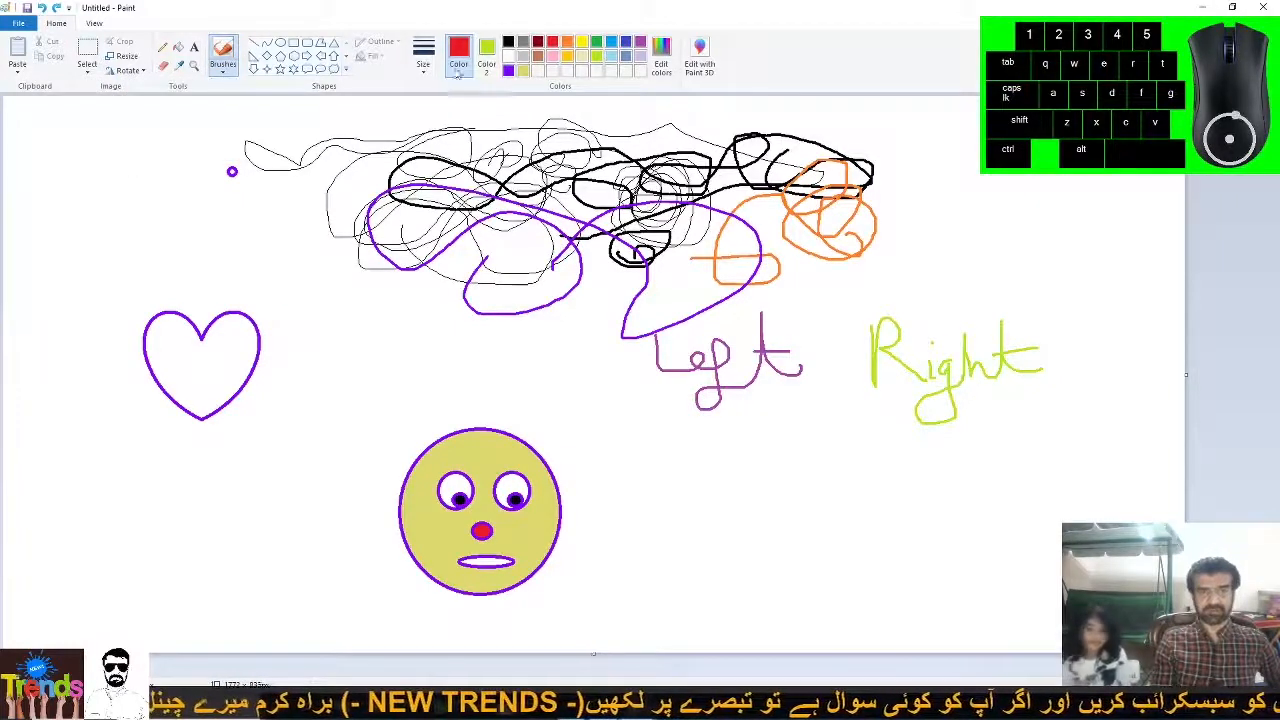
left_click(508, 43)
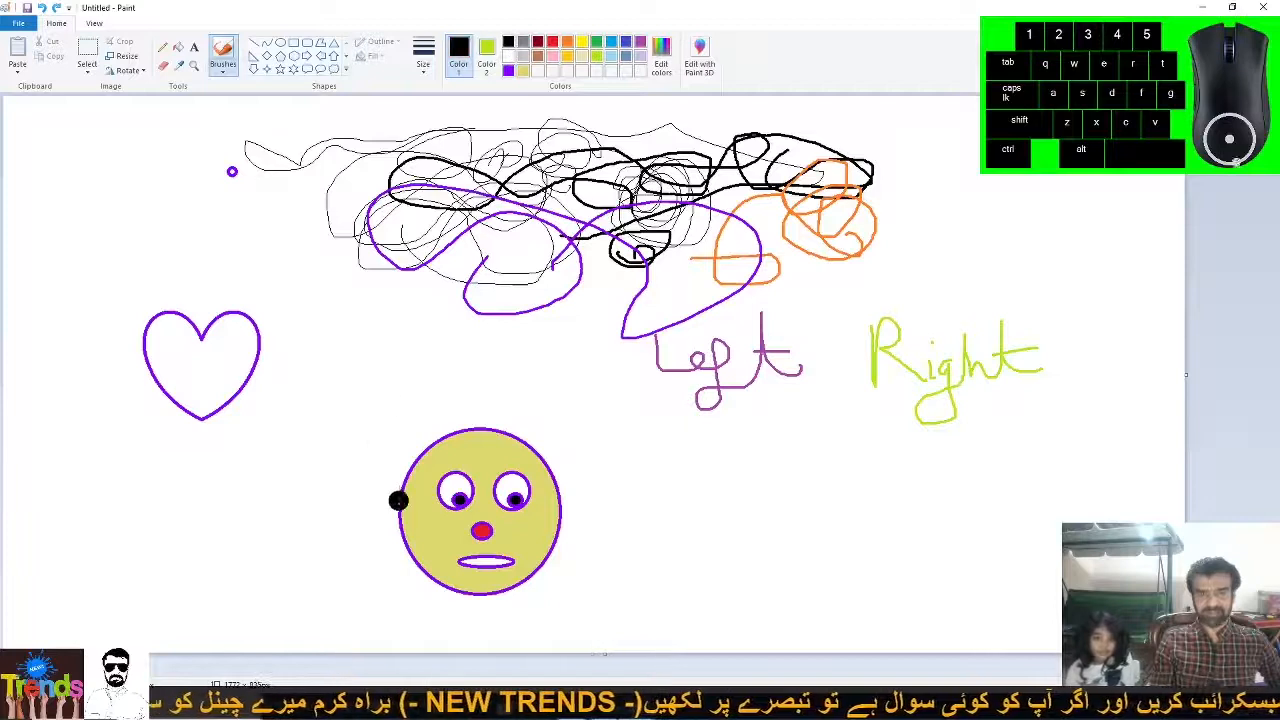
mouse_move(393, 532)
left_mouse_down()
mouse_move(417, 441)
mouse_move(471, 424)
mouse_move(411, 460)
mouse_move(400, 571)
mouse_move(387, 545)
mouse_move(392, 565)
mouse_move(436, 430)
mouse_move(464, 423)
mouse_move(402, 450)
mouse_move(386, 517)
mouse_move(399, 575)
mouse_move(377, 588)
mouse_move(405, 543)
mouse_move(389, 592)
mouse_move(367, 597)
mouse_move(440, 418)
mouse_move(498, 416)
mouse_move(554, 476)
mouse_move(571, 548)
mouse_move(561, 594)
mouse_move(578, 606)
mouse_move(552, 454)
mouse_move(529, 425)
mouse_move(412, 426)
mouse_move(464, 415)
mouse_move(552, 442)
mouse_move(588, 532)
mouse_move(580, 600)
mouse_move(592, 545)
mouse_move(606, 588)
mouse_move(604, 552)
mouse_move(552, 440)
mouse_move(610, 590)
mouse_move(602, 604)
mouse_move(618, 530)
mouse_move(585, 470)
mouse_move(530, 420)
mouse_move(460, 400)
mouse_move(395, 442)
mouse_move(372, 490)
mouse_move(364, 610)
mouse_move(390, 605)
mouse_move(386, 480)
mouse_move(370, 612)
mouse_move(385, 635)
mouse_move(382, 560)
left_mouse_up()
mouse_move(470, 405)
left_mouse_down()
mouse_move(565, 430)
mouse_move(592, 532)
mouse_move(564, 560)
left_mouse_up()
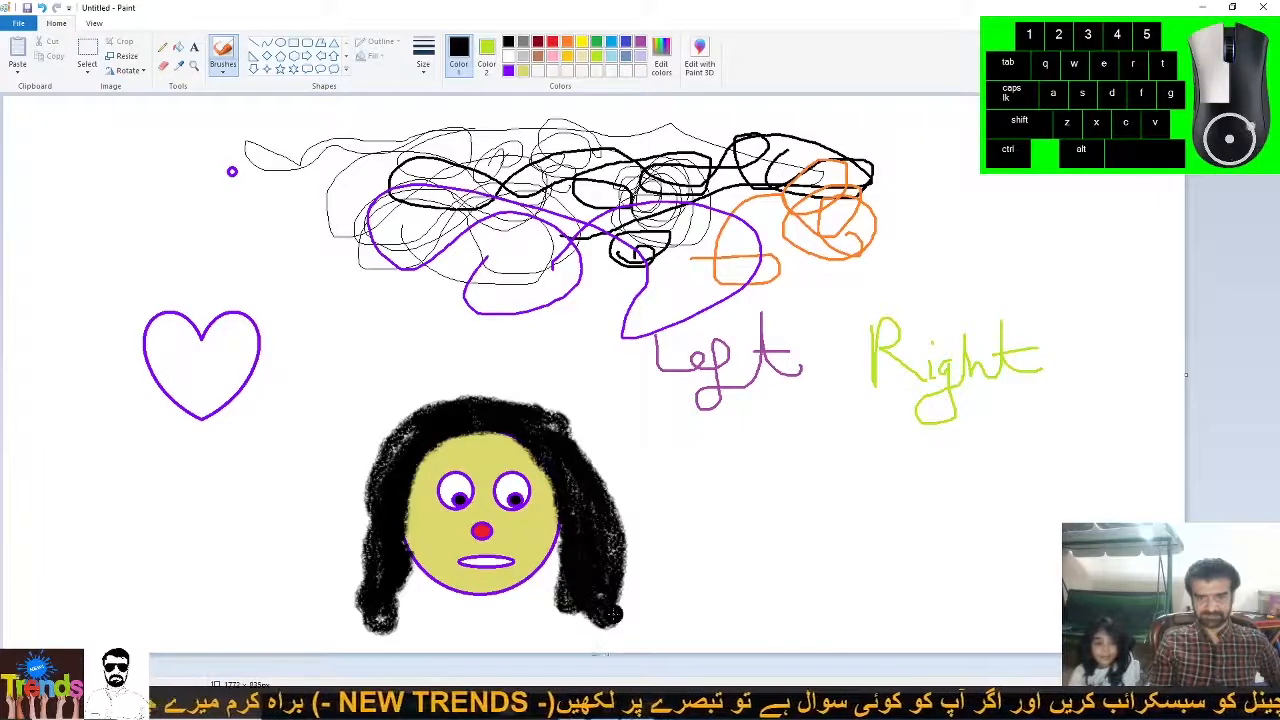
Thicken the lower ends of the hair on both sides and add an uneven black hairline across the forehead.
left_click_drag(612, 602, 624, 600)
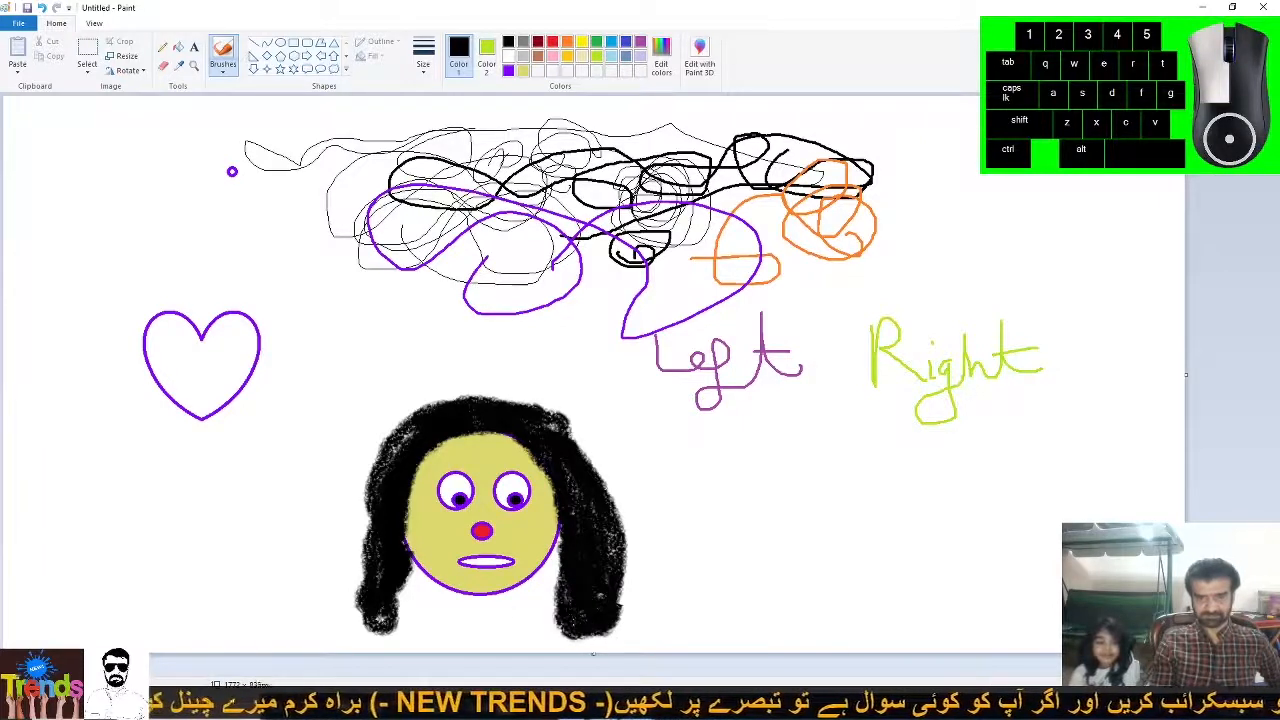
mouse_move(403, 586)
left_mouse_down()
mouse_move(404, 622)
mouse_move(408, 594)
mouse_move(391, 560)
mouse_move(395, 600)
mouse_move(378, 570)
mouse_move(366, 505)
mouse_move(365, 518)
left_mouse_up()
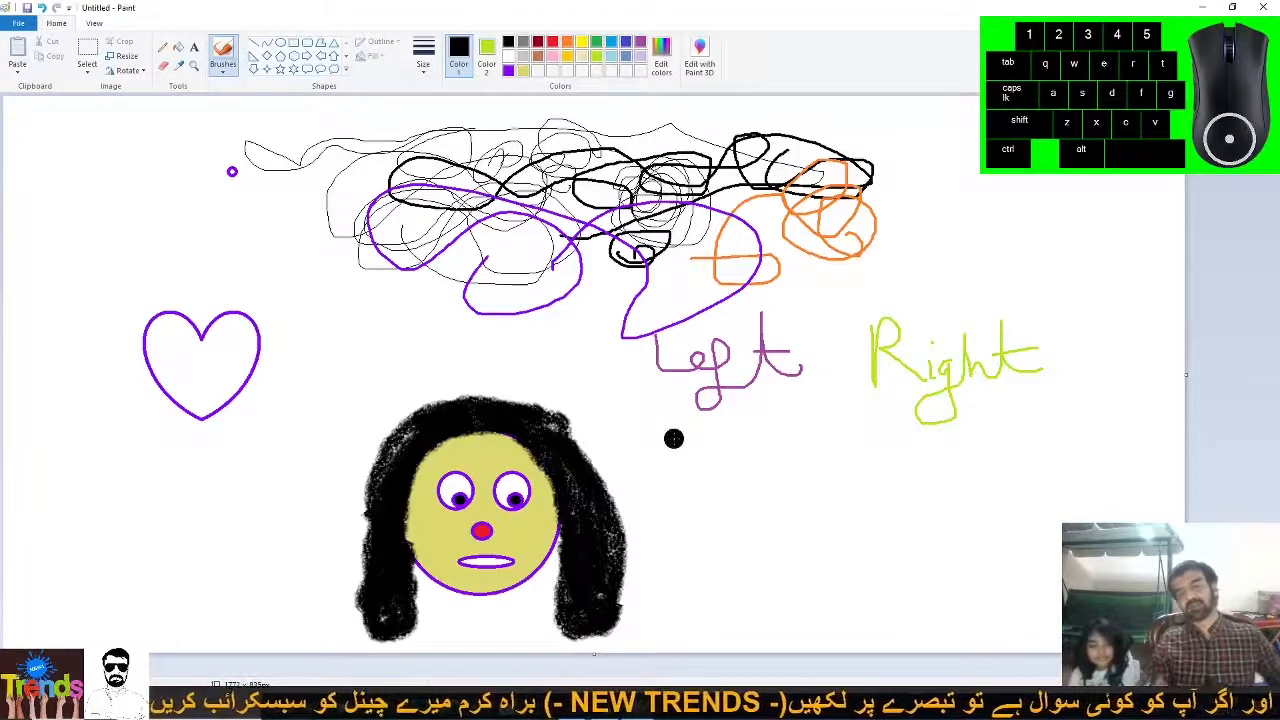
mouse_move(498, 439)
left_mouse_down()
mouse_move(462, 441)
mouse_move(548, 460)
left_mouse_up()
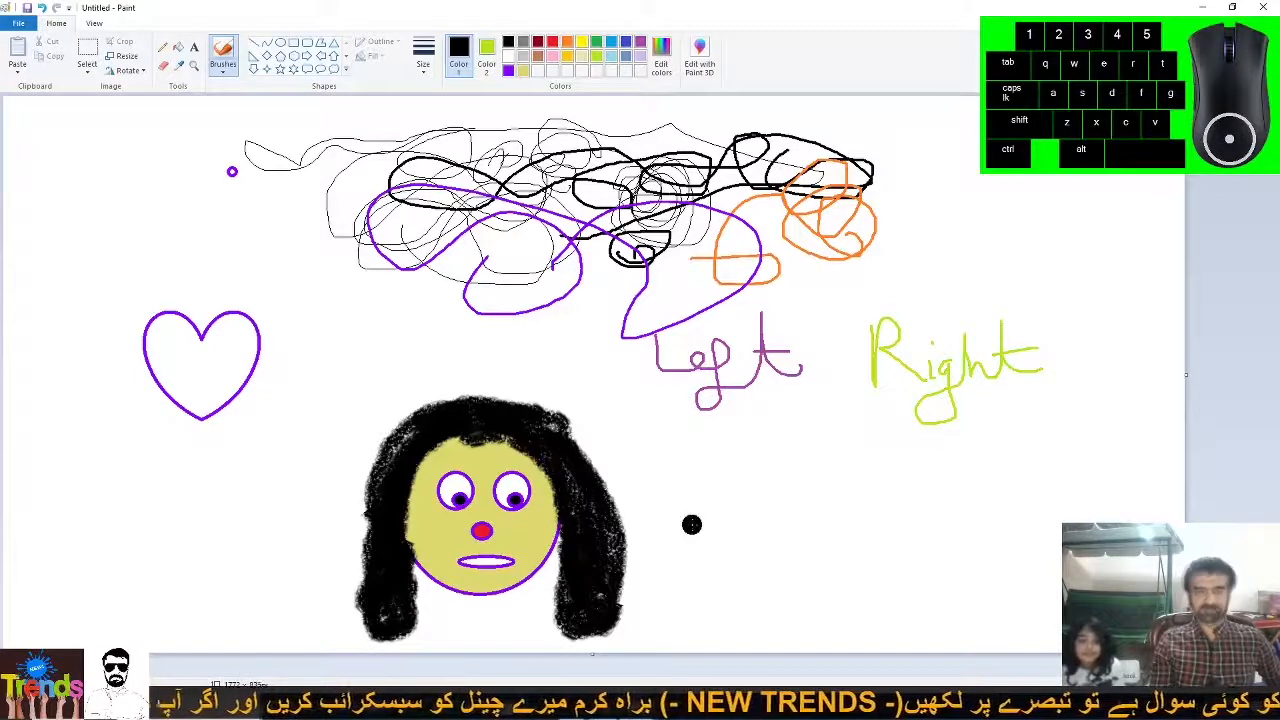
mouse_move(462, 440)
left_mouse_down()
mouse_move(440, 443)
mouse_move(413, 482)
left_mouse_up()
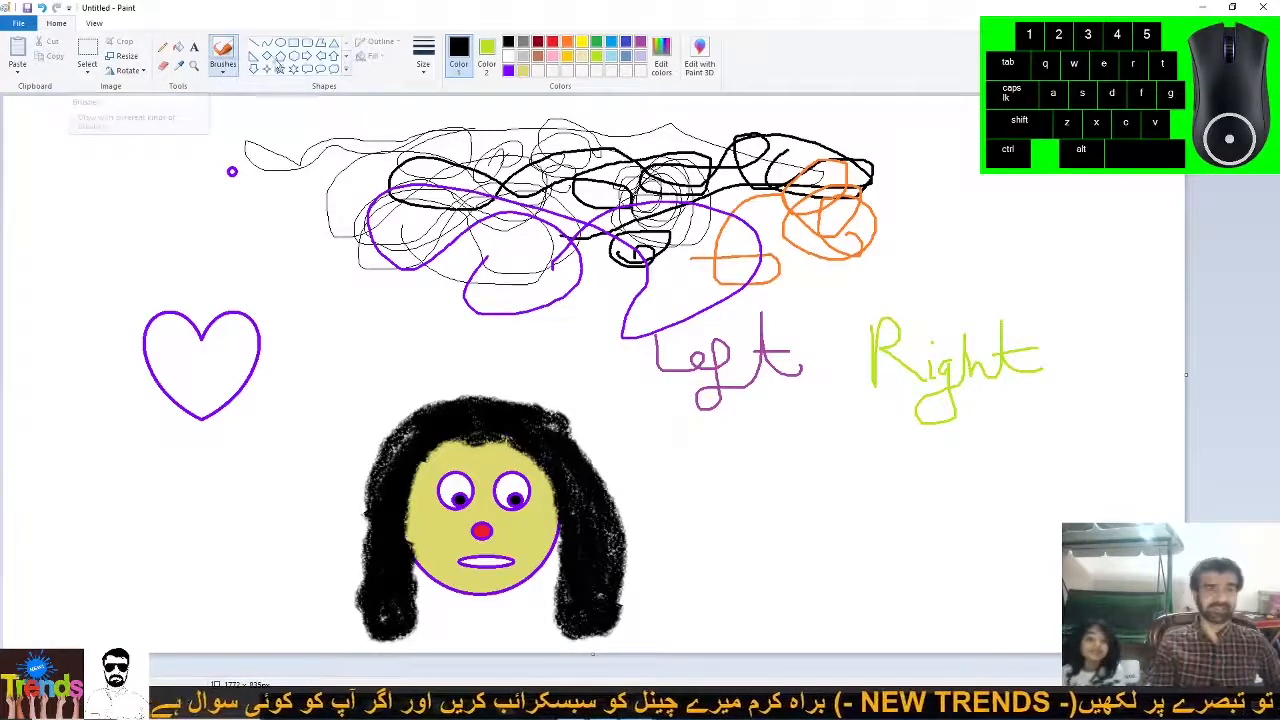
Draw a six-point star with a black outline in the blank area above the heart and fill it with purple.
left_click(293, 69)
mouse_move(72, 127)
left_mouse_down()
mouse_move(151, 200)
mouse_move(172, 241)
left_mouse_up()
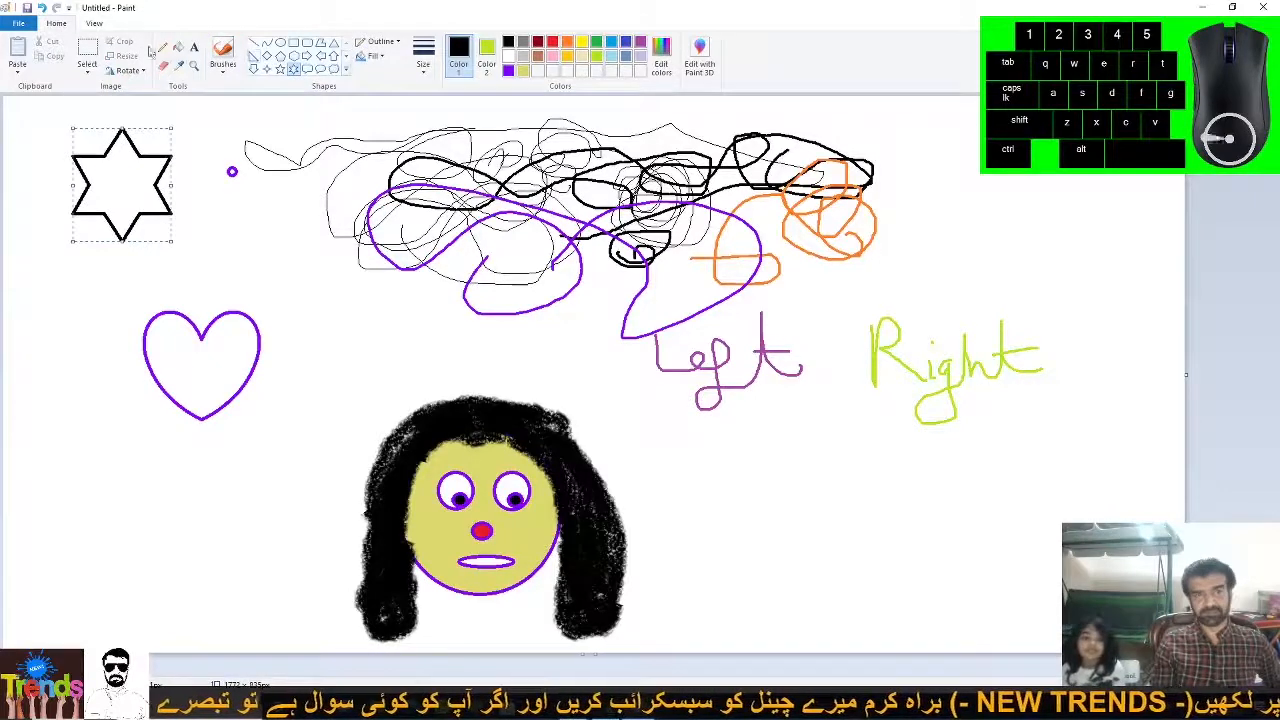
left_click(179, 48)
left_click(508, 70)
left_click(145, 180)
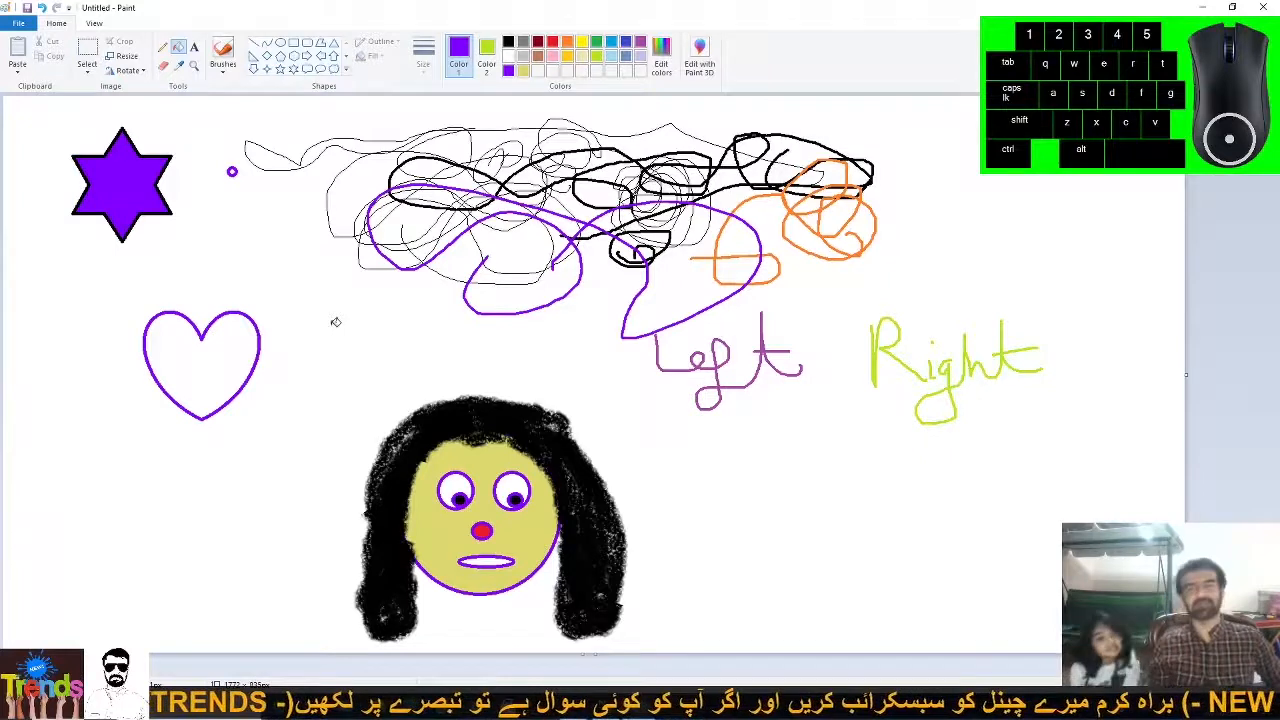
Insert a text box in the blank area above the word "Right" and enter the person's name in capitals.
left_click(196, 55)
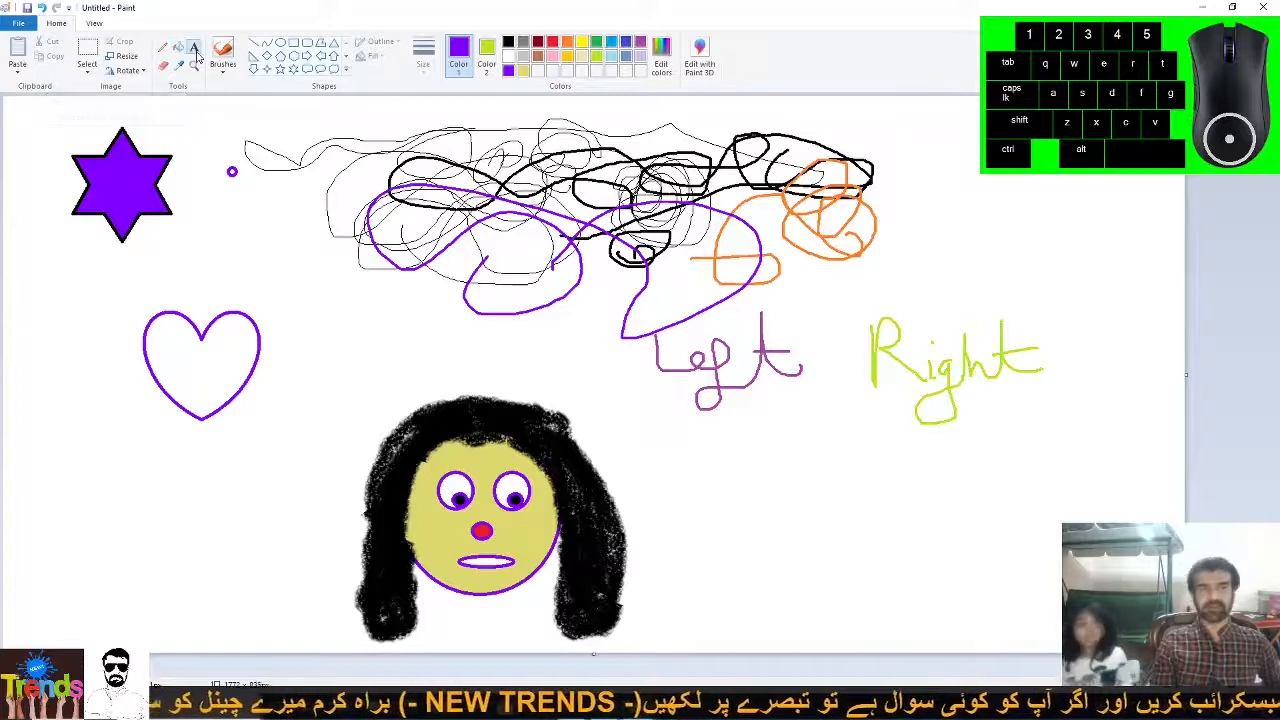
left_click_drag(911, 141, 1162, 237)
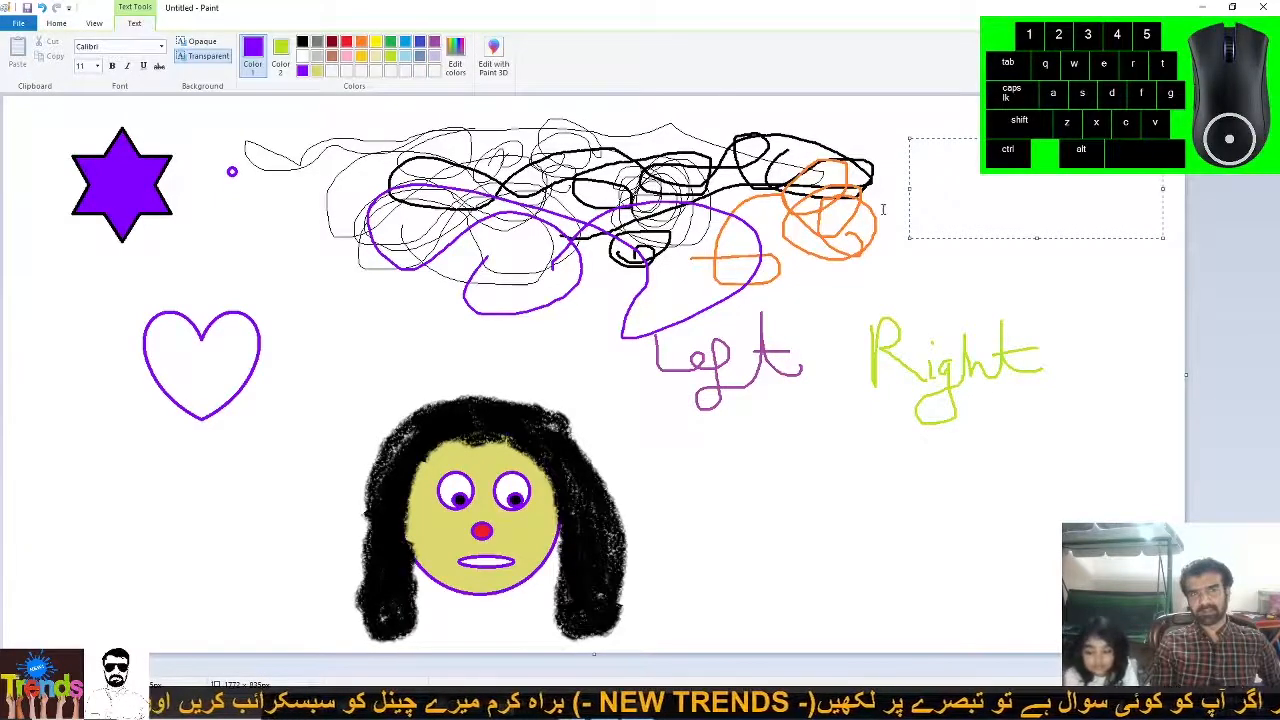
key("Caps_Lock")
type("ARIF BHAI")
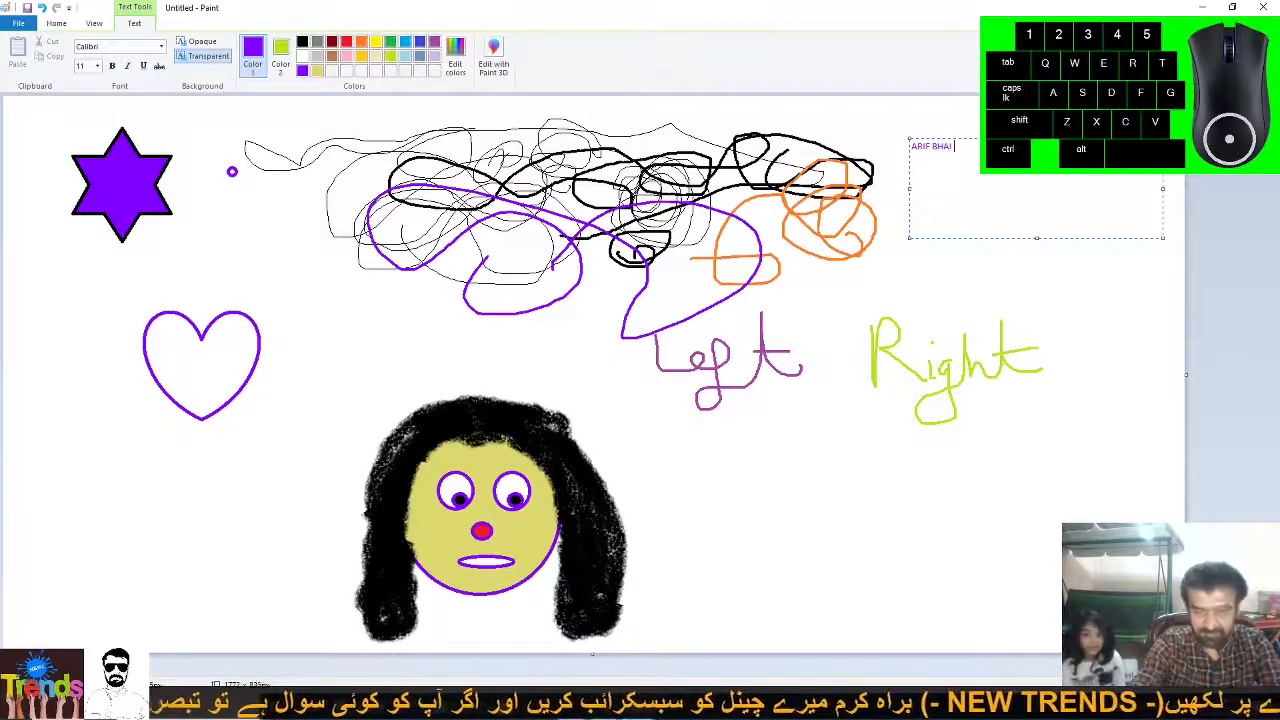
Set the name's font size to 72 and widen the text box so both words fit on one line.
left_click_drag(965, 150, 903, 146)
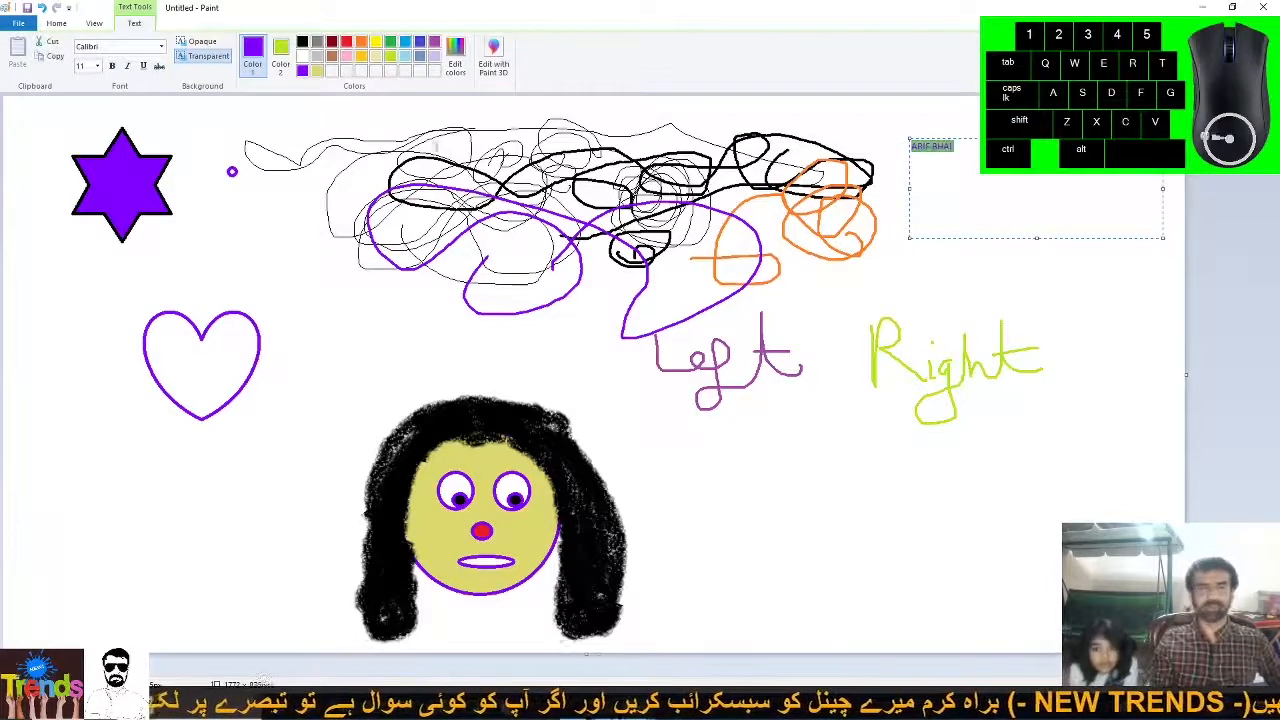
left_click(97, 66)
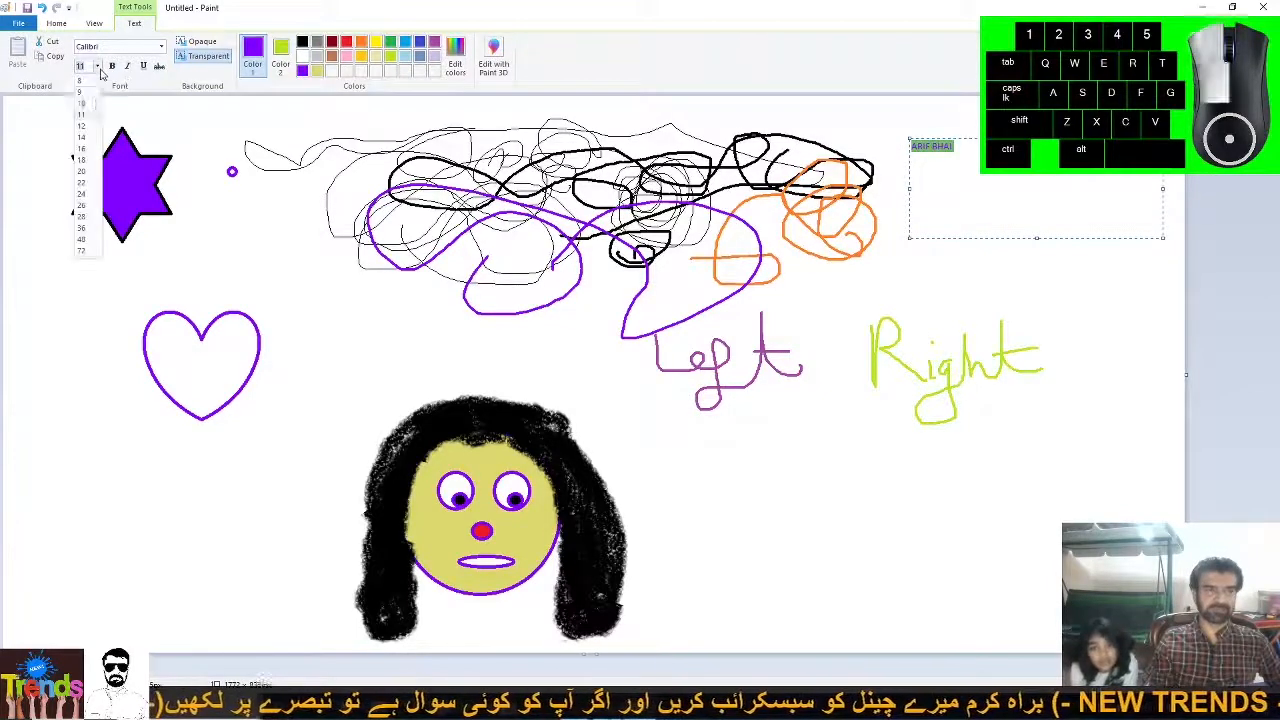
left_click(80, 251)
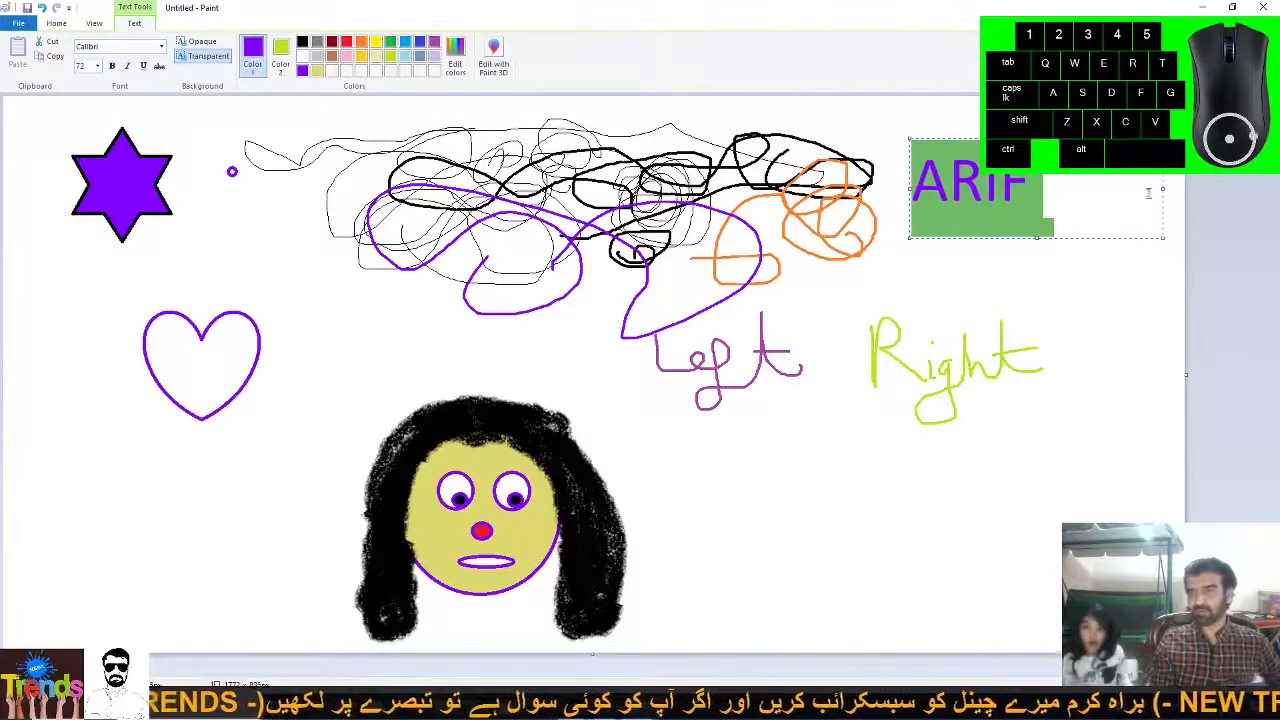
left_click_drag(1161, 189, 1180, 189)
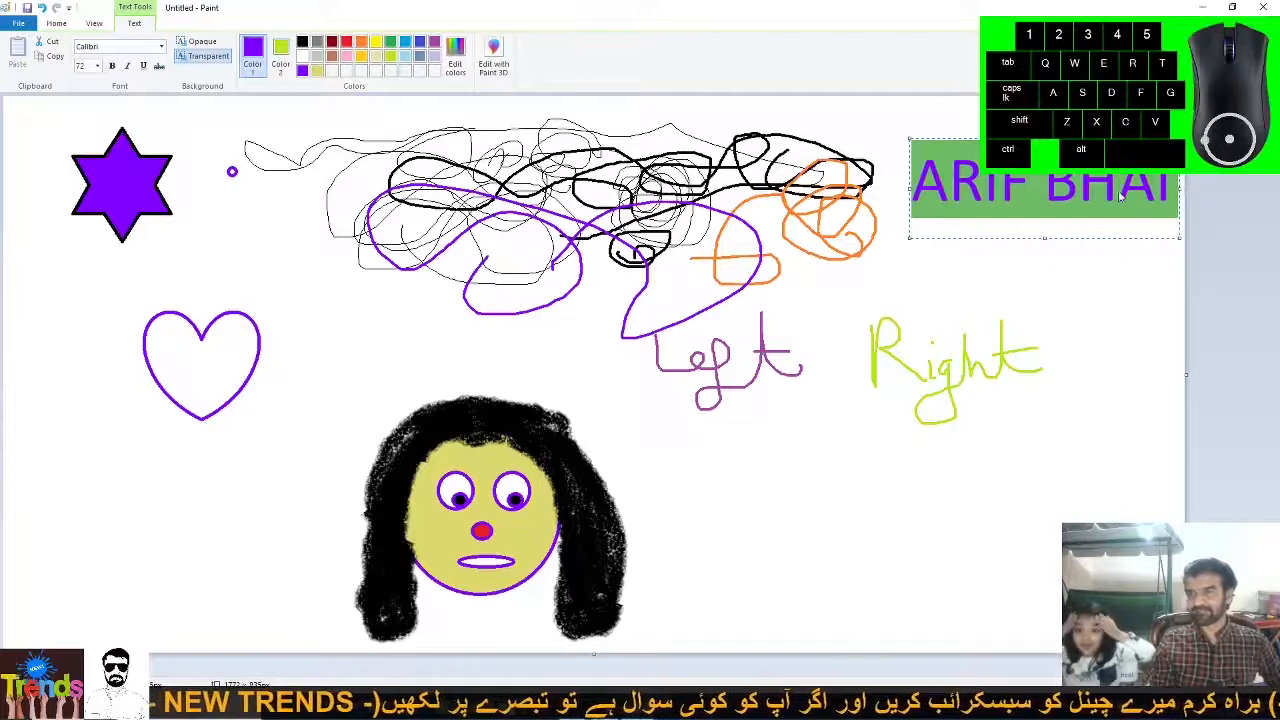
left_click(1117, 200)
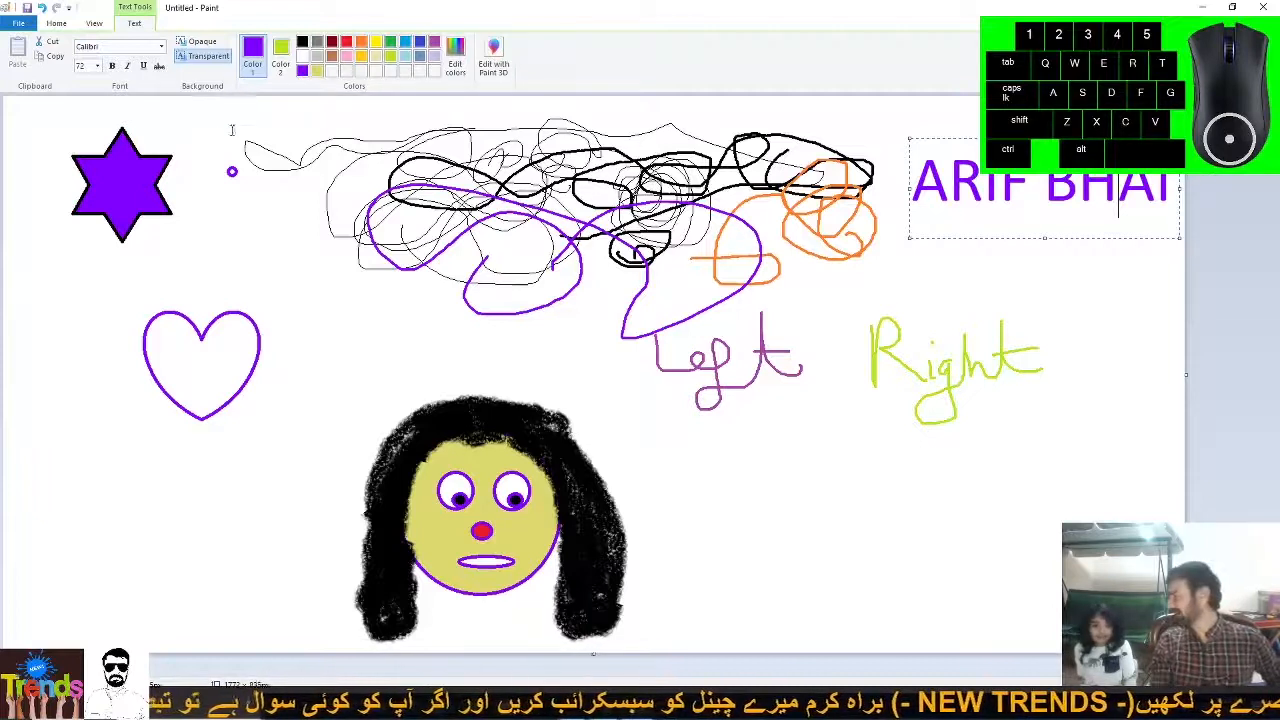
Colour the second letter of the name's first word orange, the third red and the fourth yellow.
left_click_drag(948, 180, 984, 180)
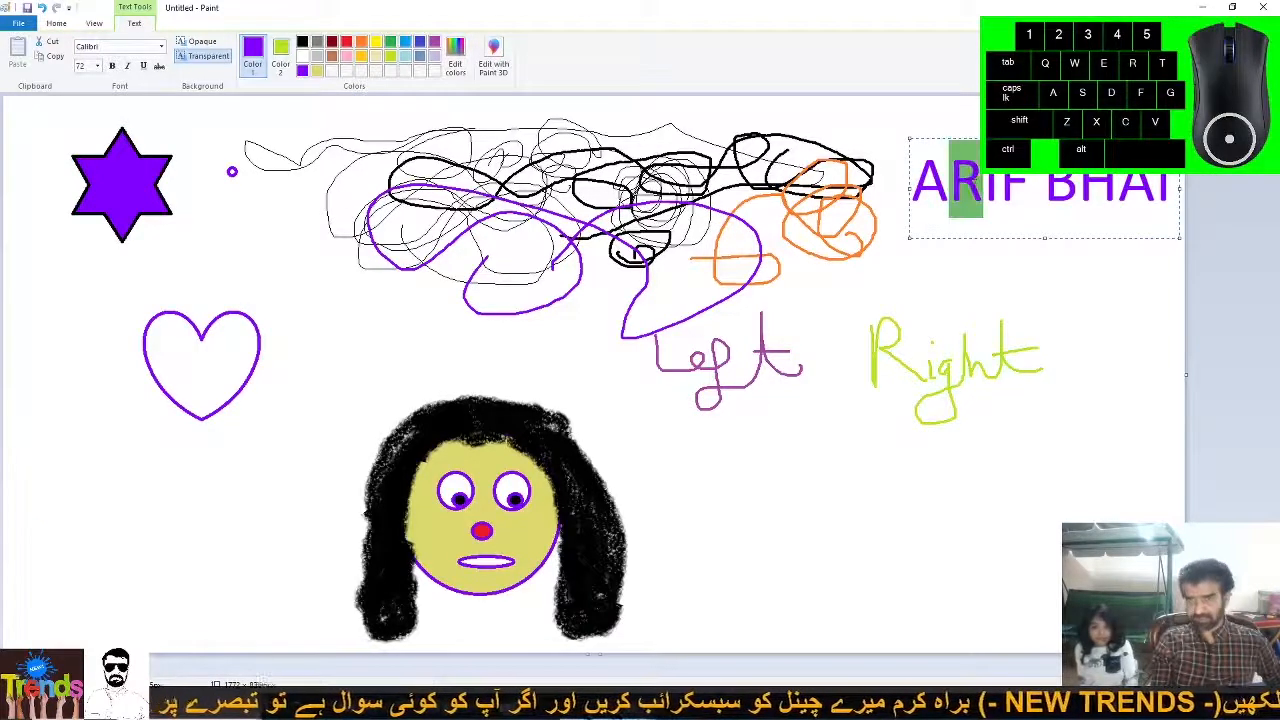
left_click(361, 42)
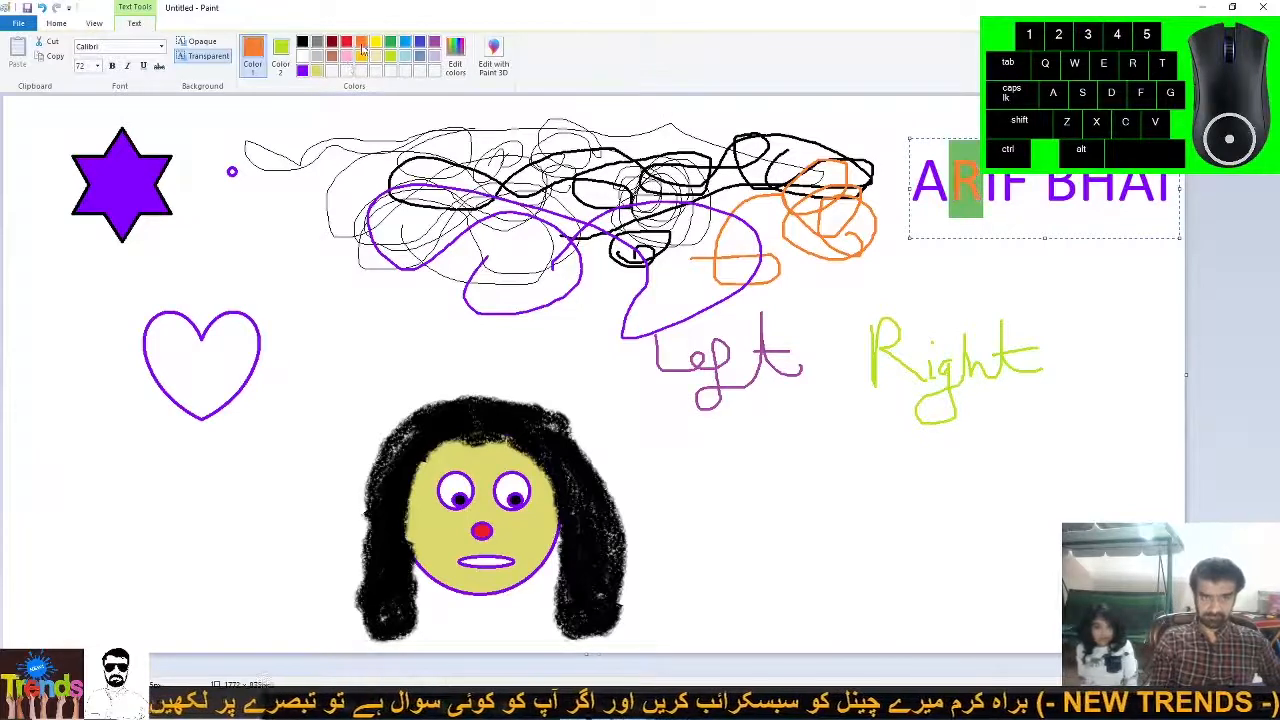
left_click(980, 192)
left_click(346, 42)
left_click_drag(1000, 186, 1016, 180)
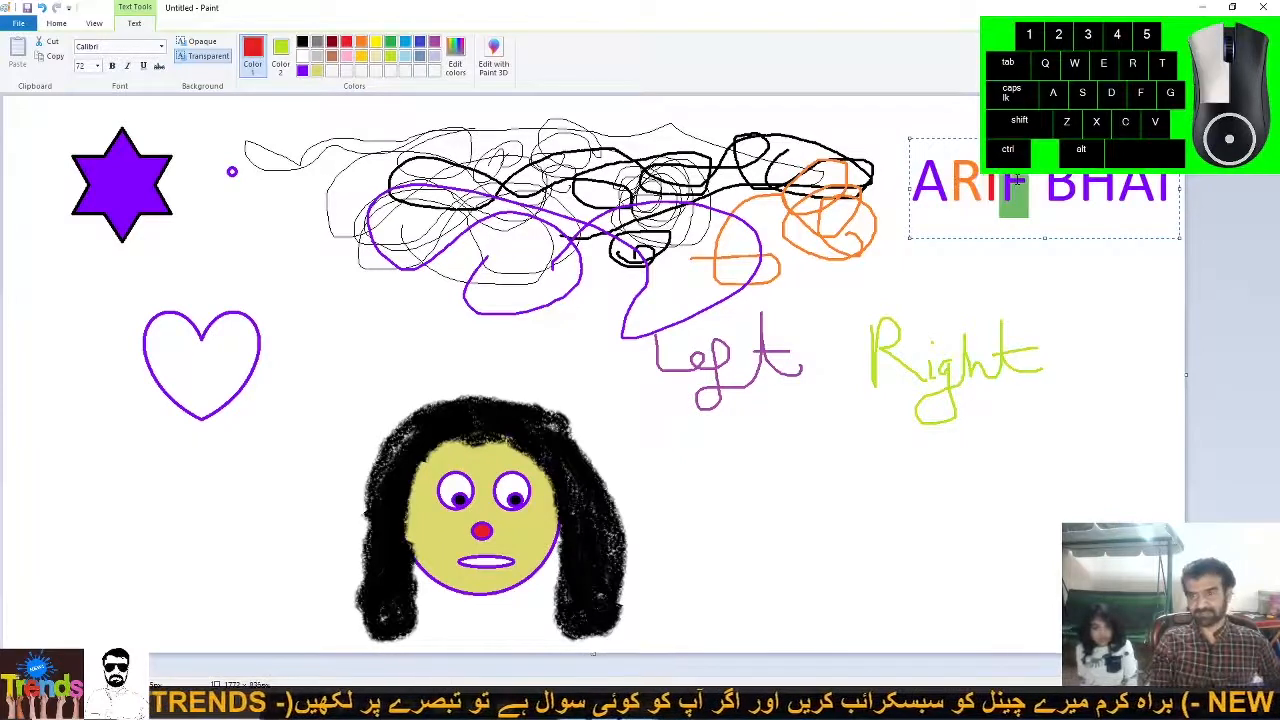
left_click(377, 43)
Colour the first letter of the name's second word green, the second purple and the third rose pink.
left_click_drag(1044, 186, 1078, 186)
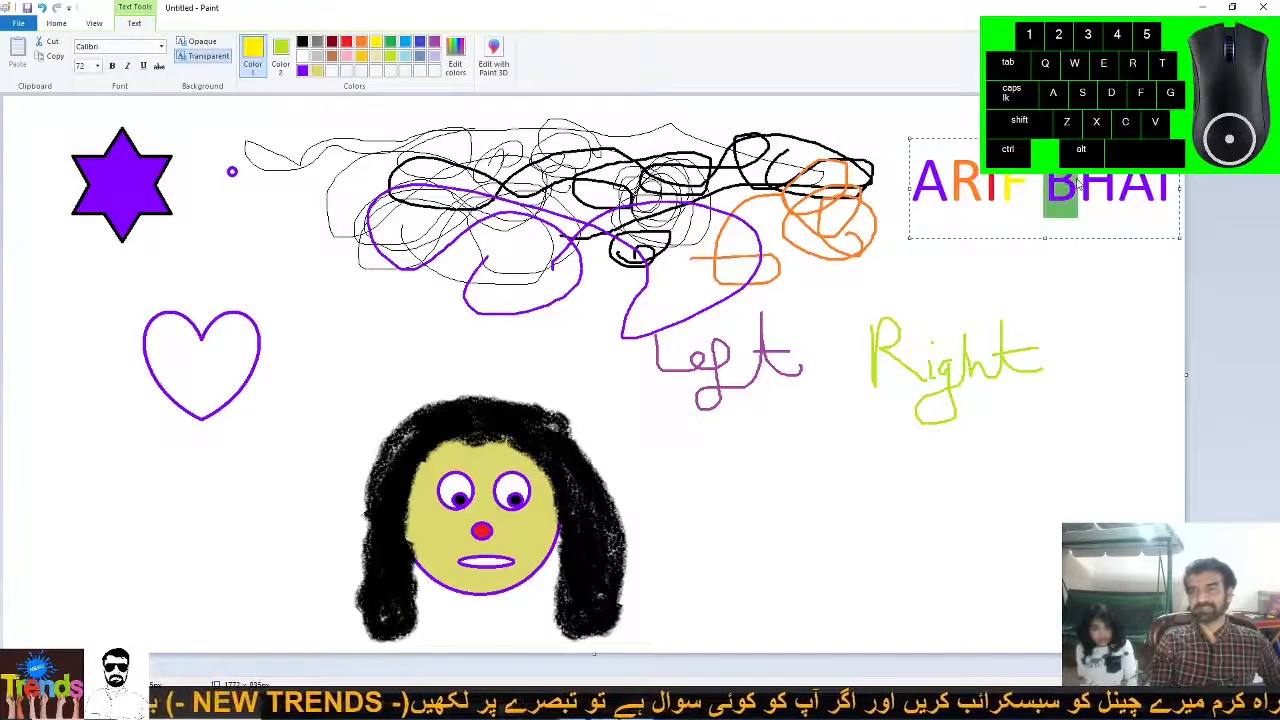
left_click(390, 42)
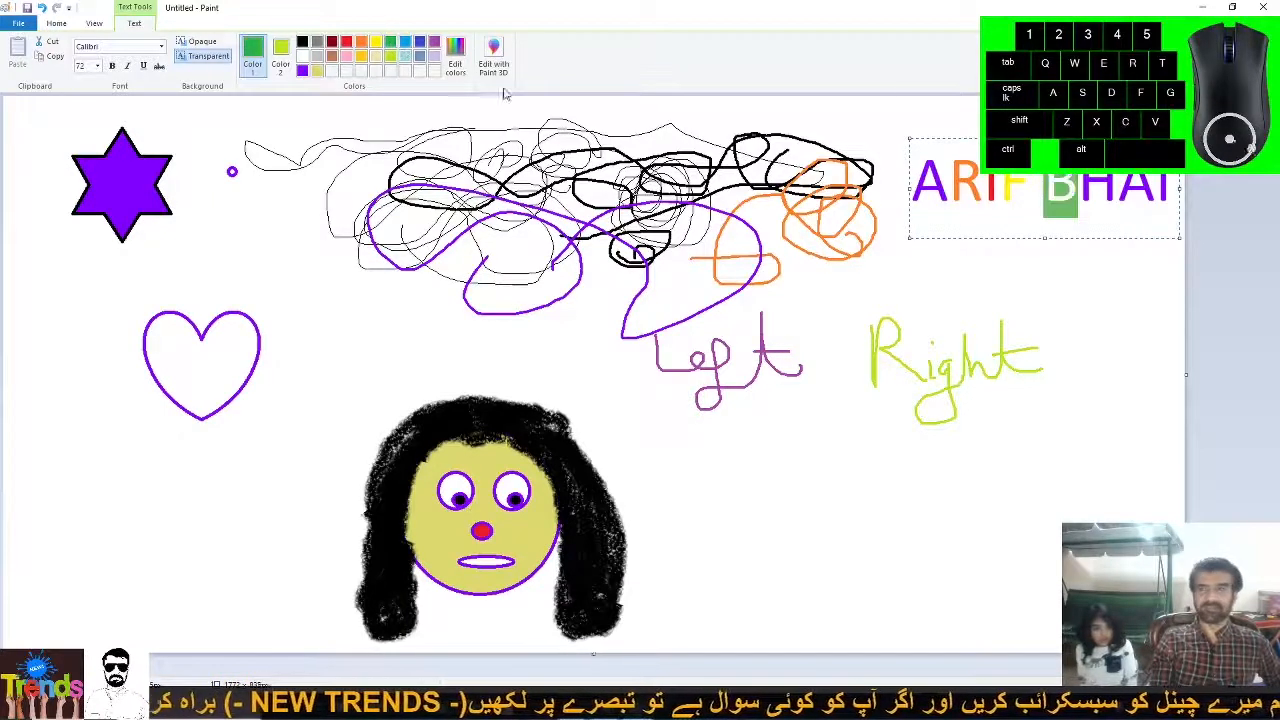
left_click_drag(1078, 186, 1116, 186)
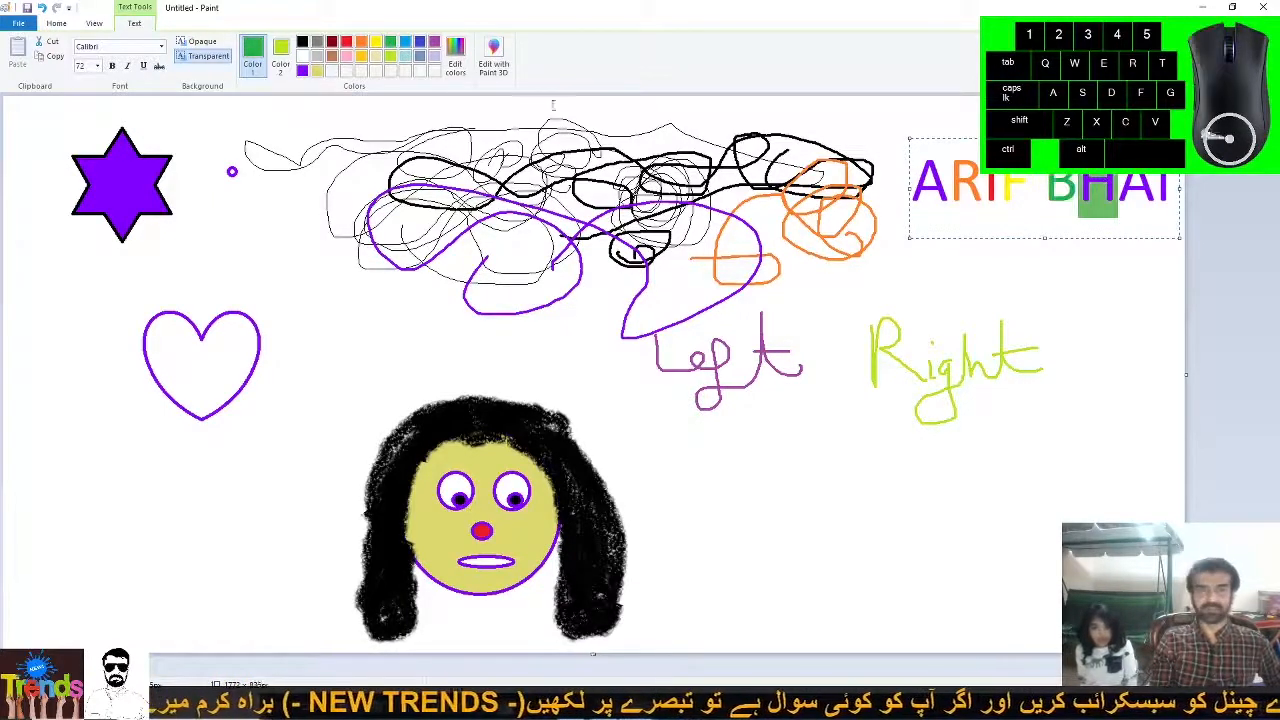
left_click(433, 42)
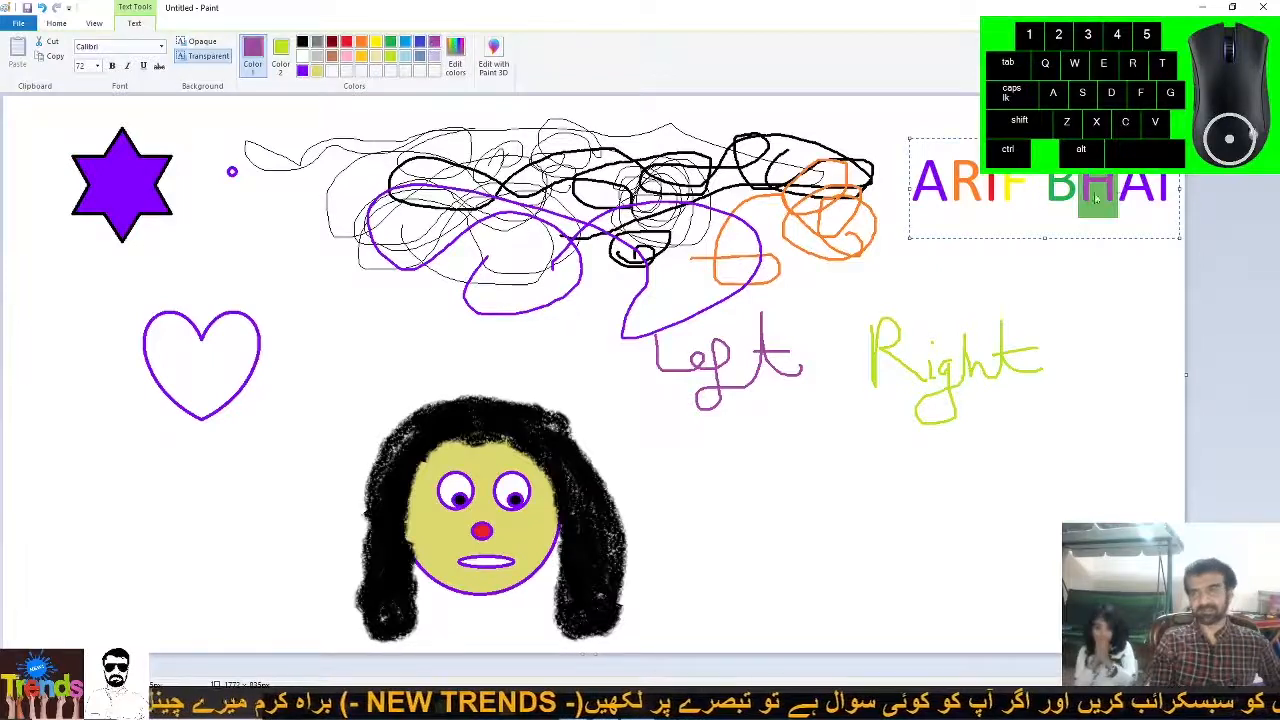
left_click_drag(1118, 186, 1156, 186)
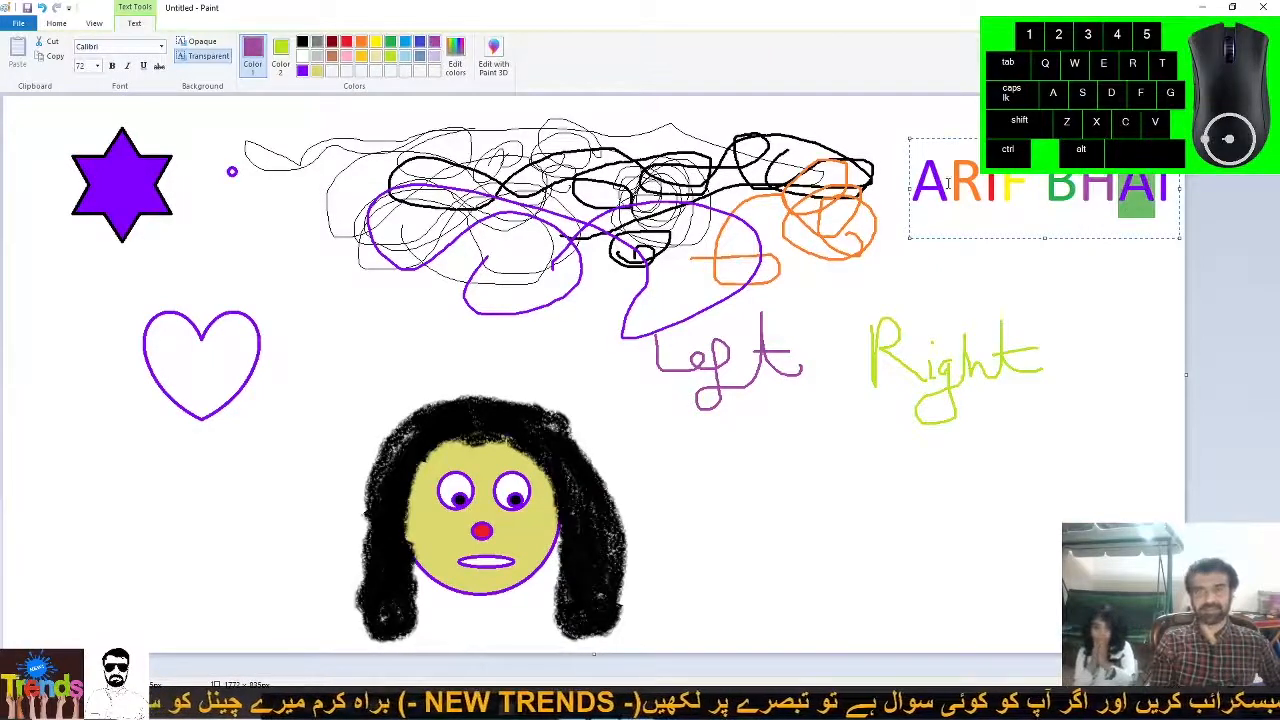
left_click(346, 57)
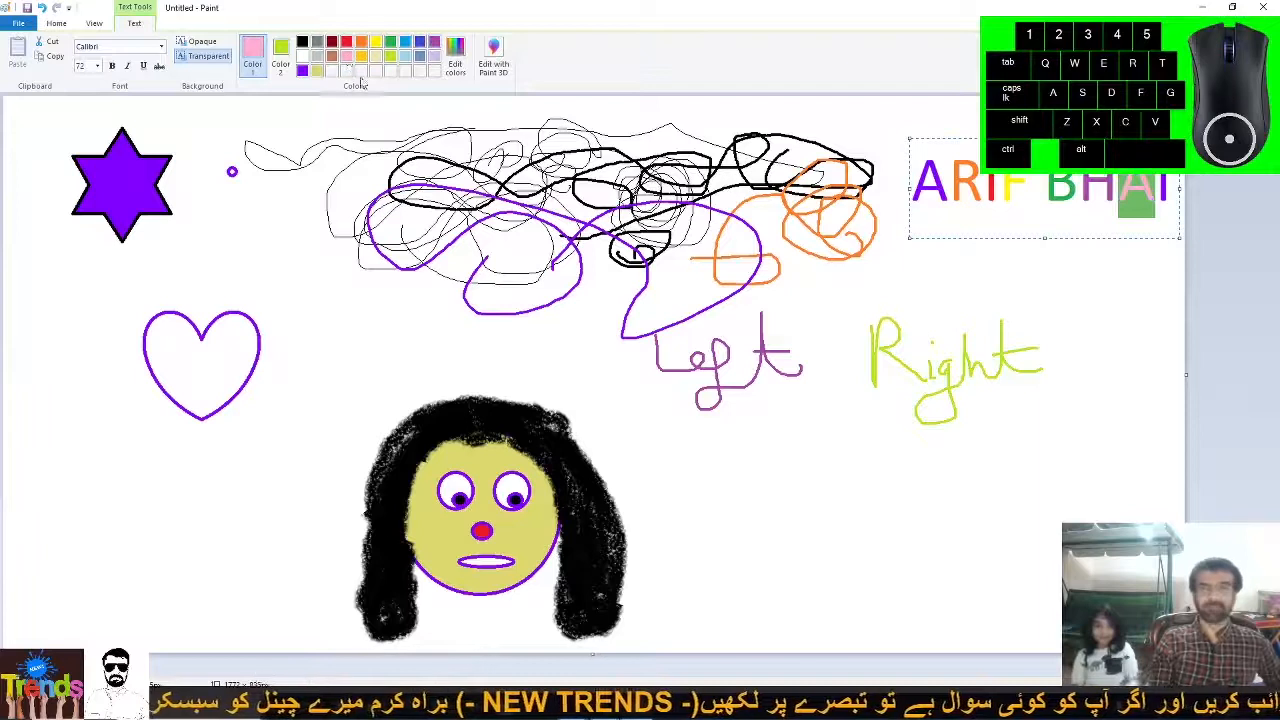
Move the name's text box to the blank area below the word "Right" and commit the text to the canvas.
left_click(1043, 190)
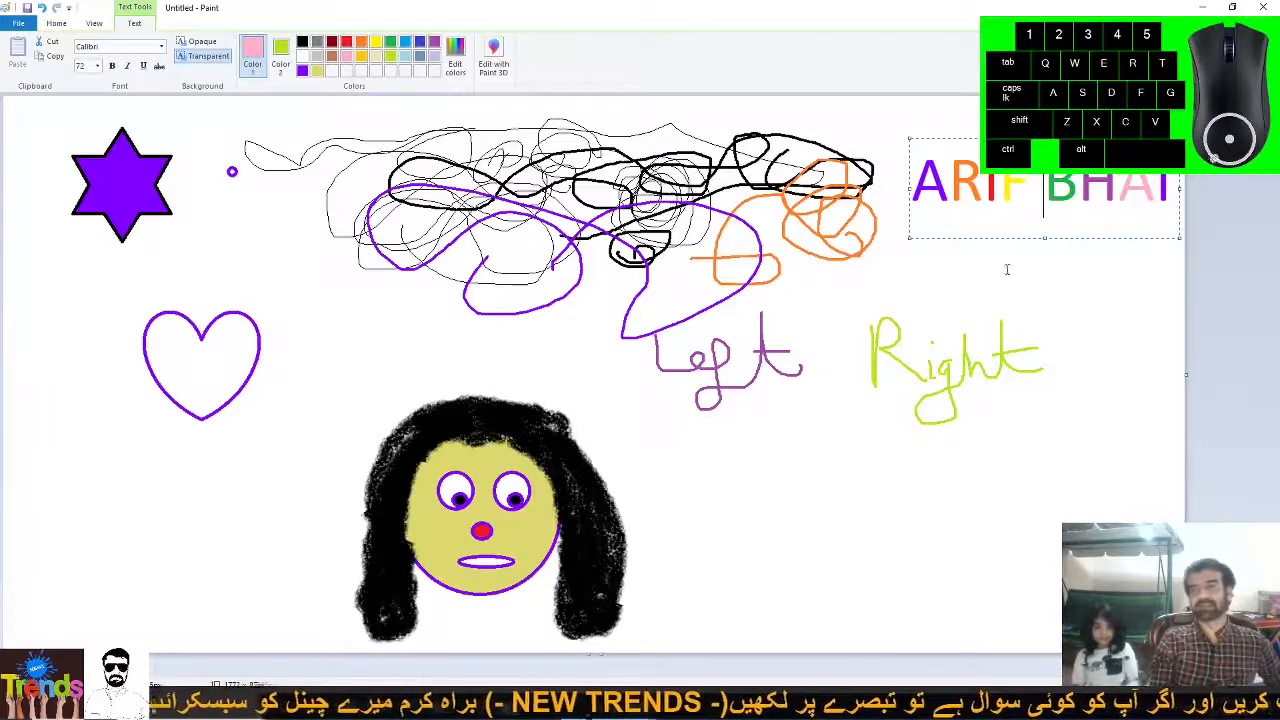
left_click_drag(1045, 186, 1038, 183)
left_click(1023, 211)
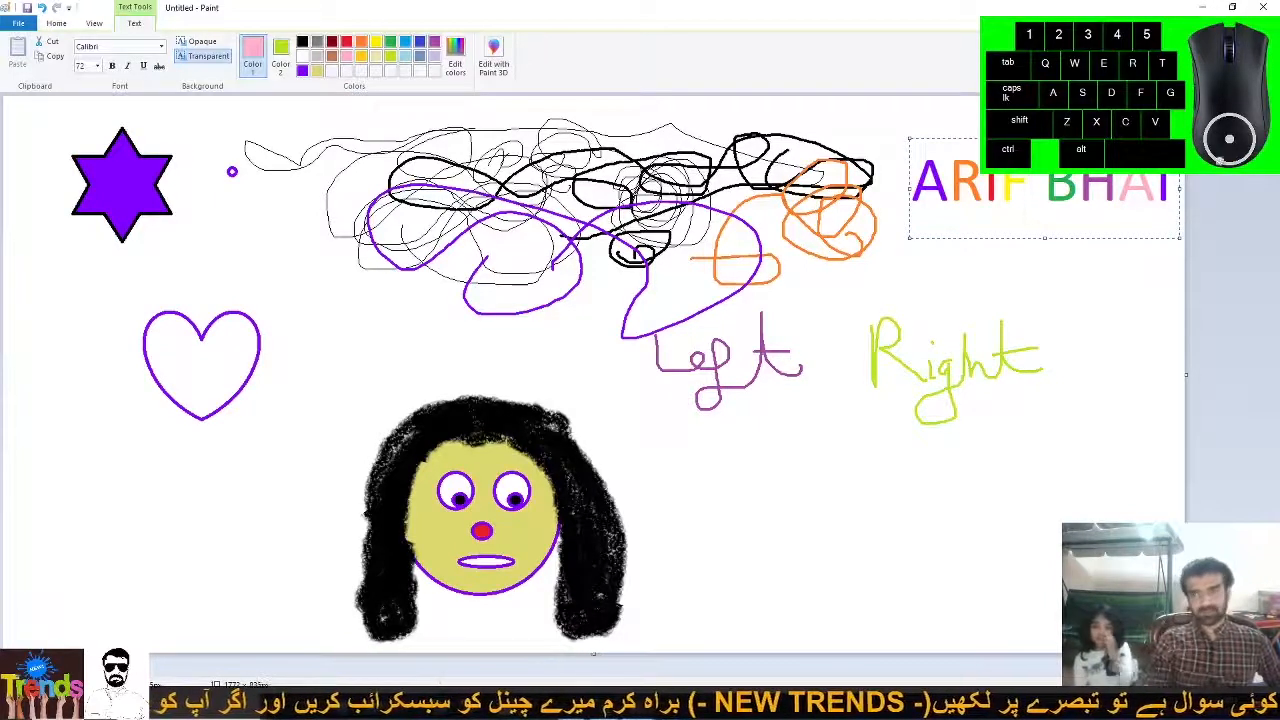
left_click_drag(991, 138, 964, 477)
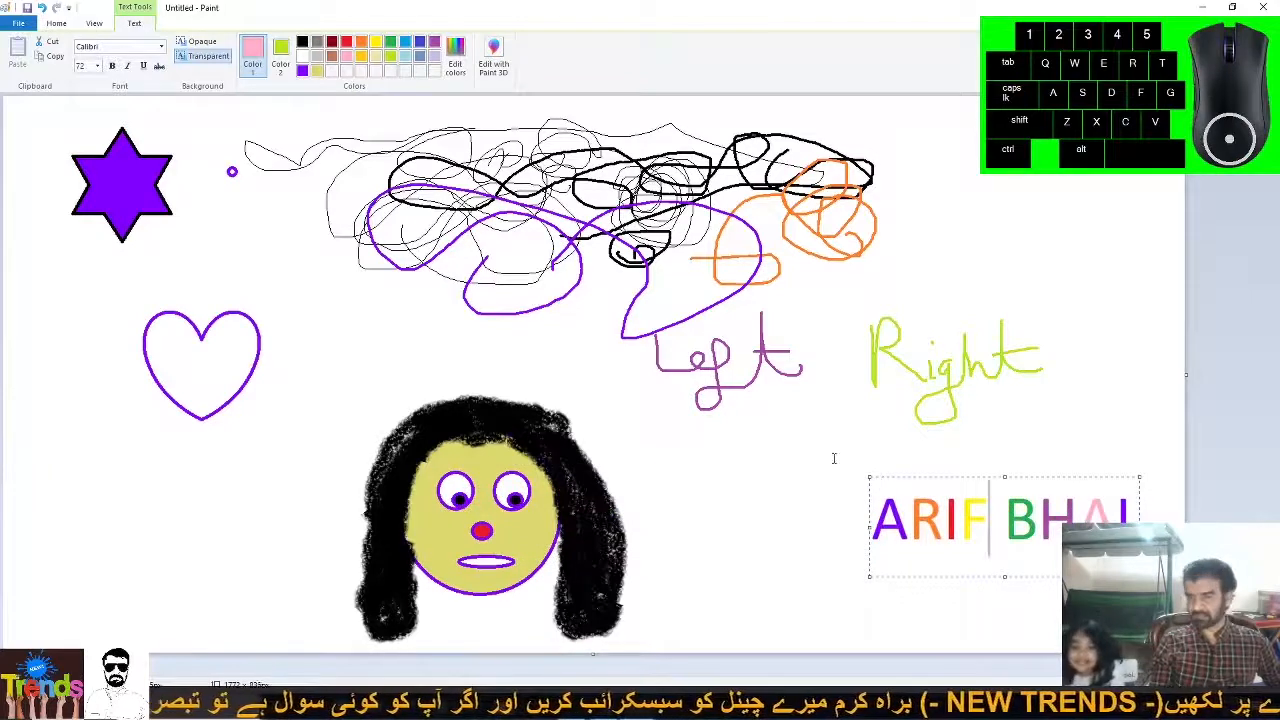
left_click(720, 453)
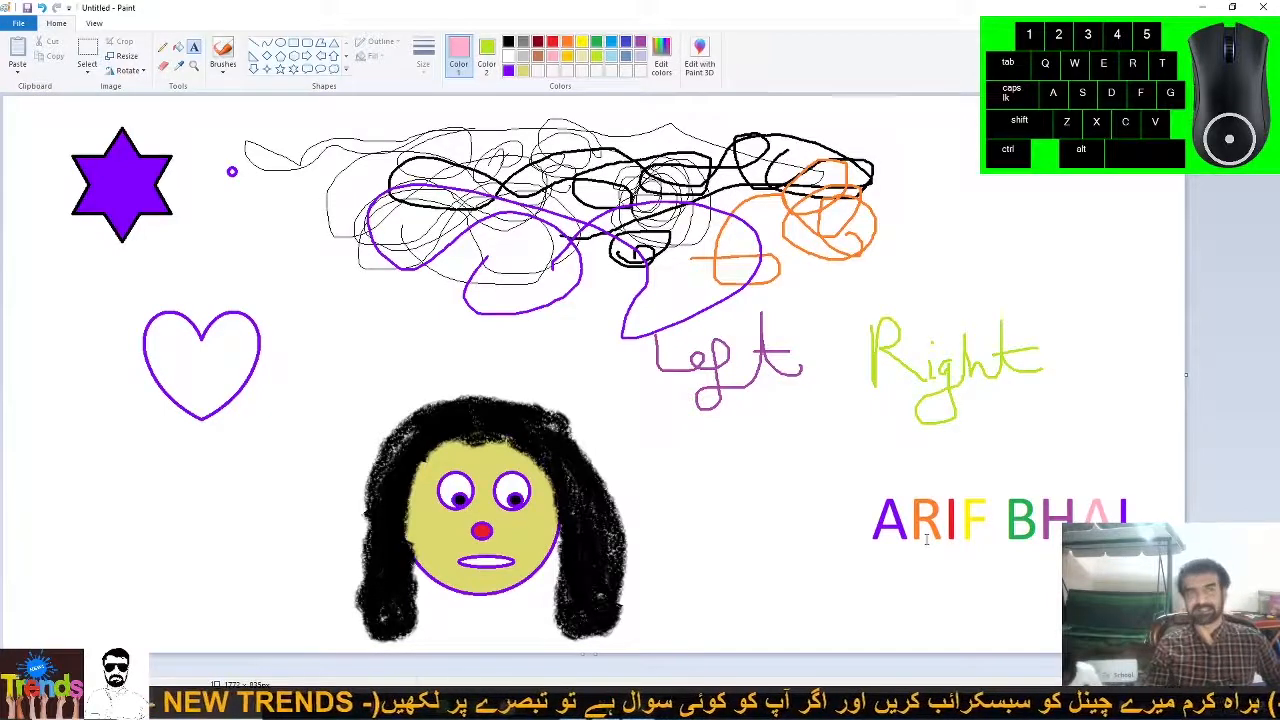
Select the coloured name with a rectangular selection and move it up to just above the word "Right".
left_click(88, 68)
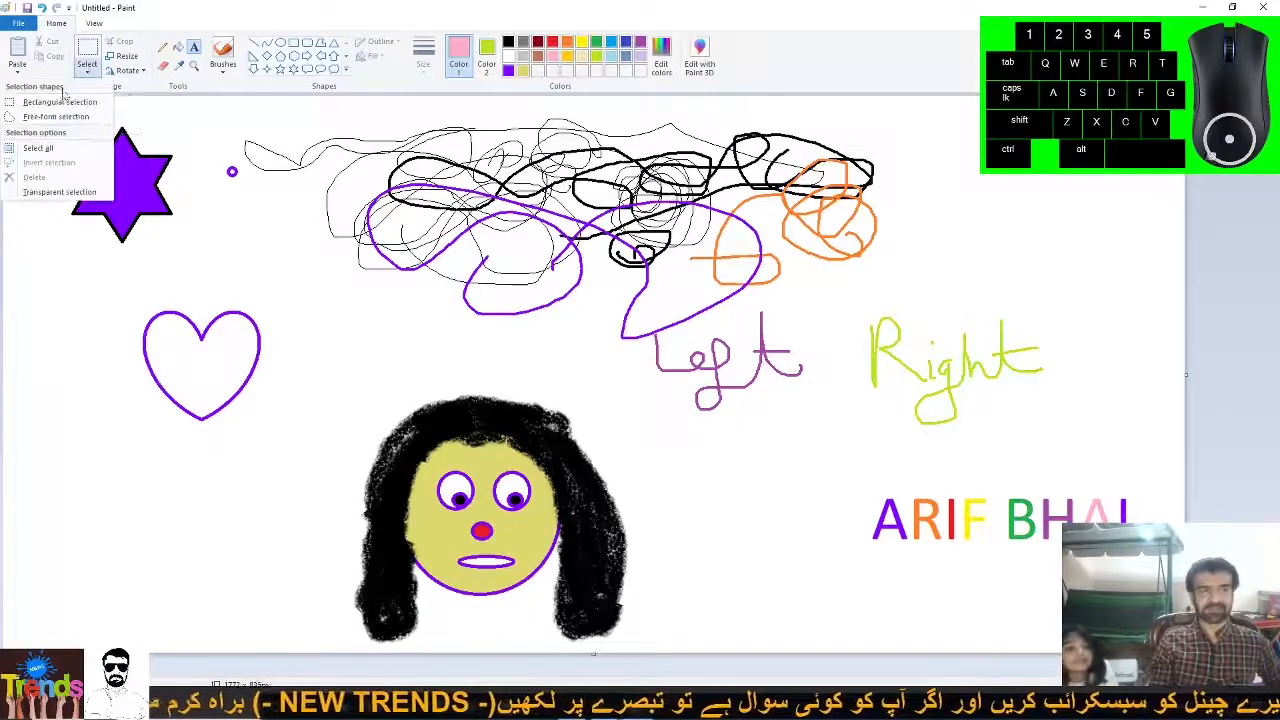
left_click(12, 104)
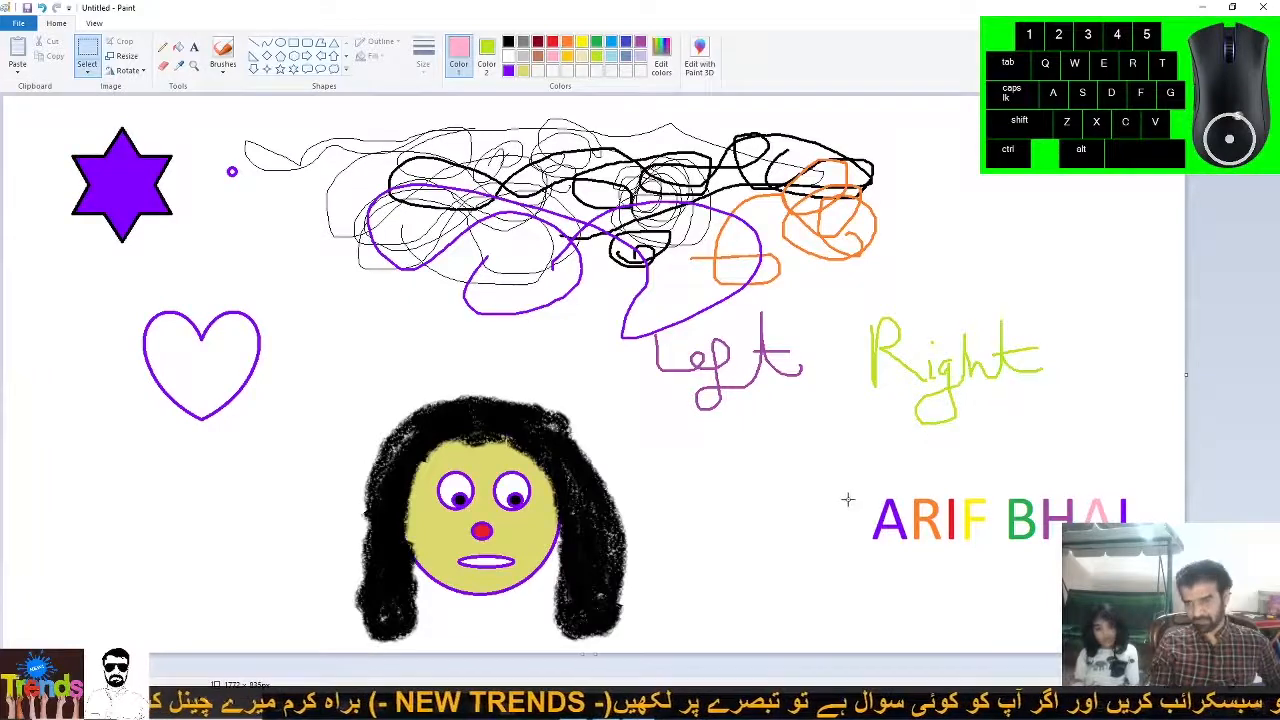
mouse_move(846, 486)
left_mouse_down()
mouse_move(1118, 550)
mouse_move(1070, 344)
mouse_move(1070, 238)
mouse_move(1065, 256)
left_mouse_up()
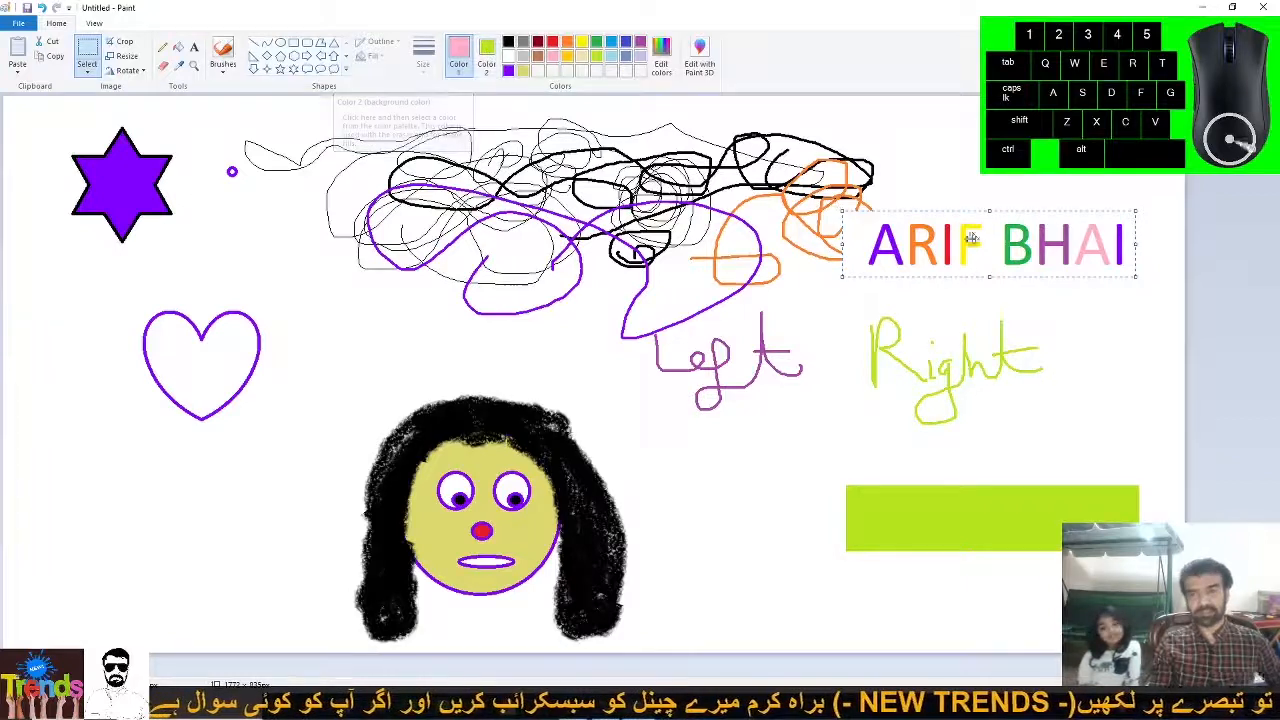
Undo the move of the coloured name and set the background colour (Color 2) to white.
key("ctrl+z")
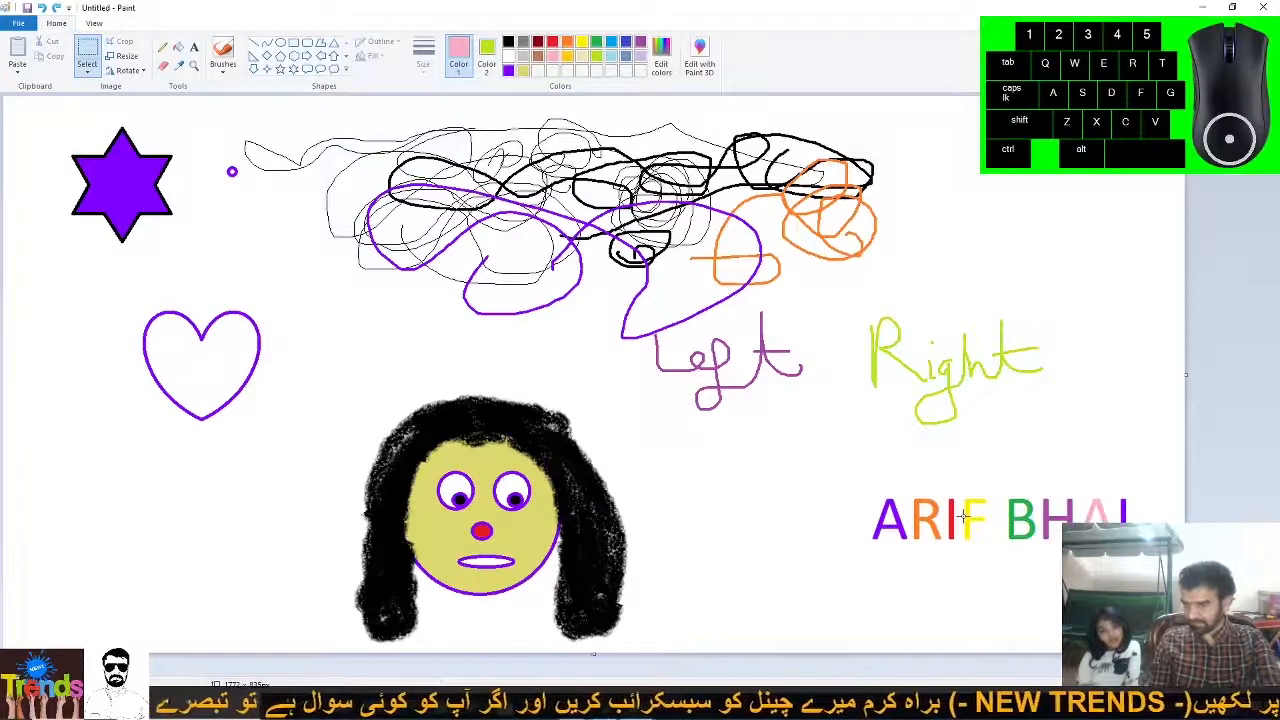
left_click(487, 56)
left_click(508, 58)
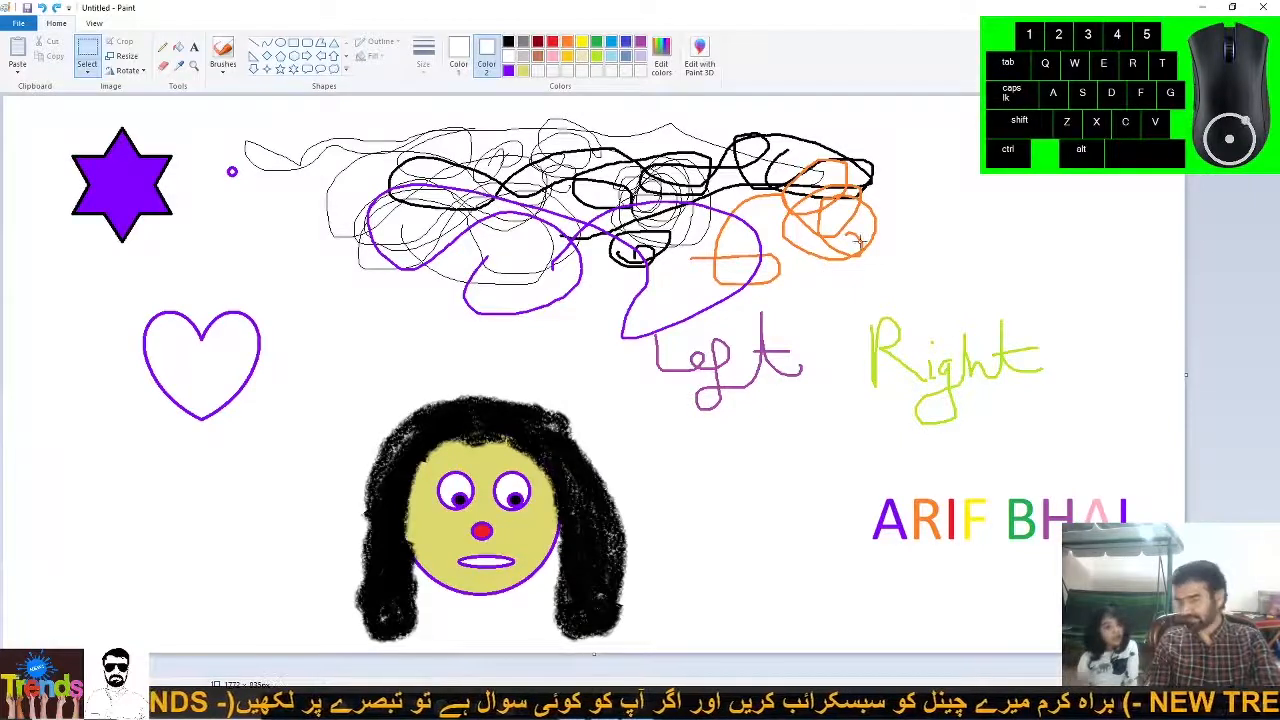
Select the coloured name with a rectangular selection and move it slightly up and to the left, below the word "Right".
left_click(88, 48)
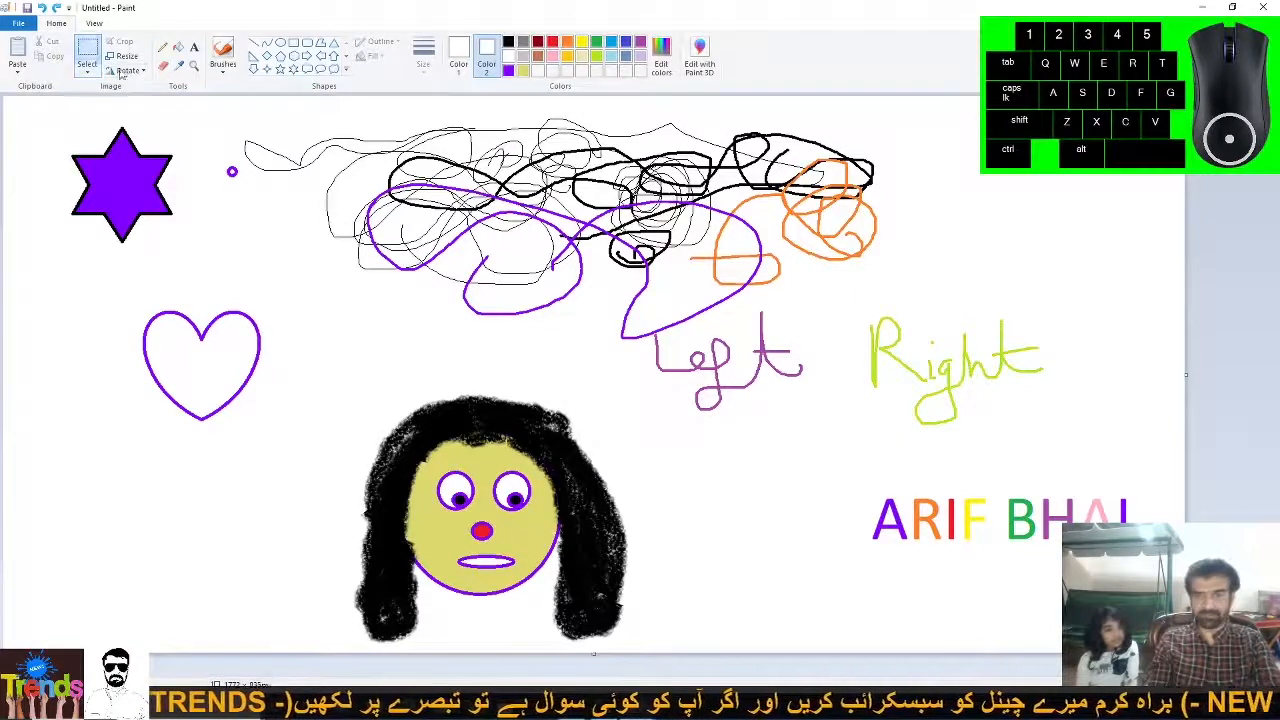
left_click_drag(867, 477, 1137, 558)
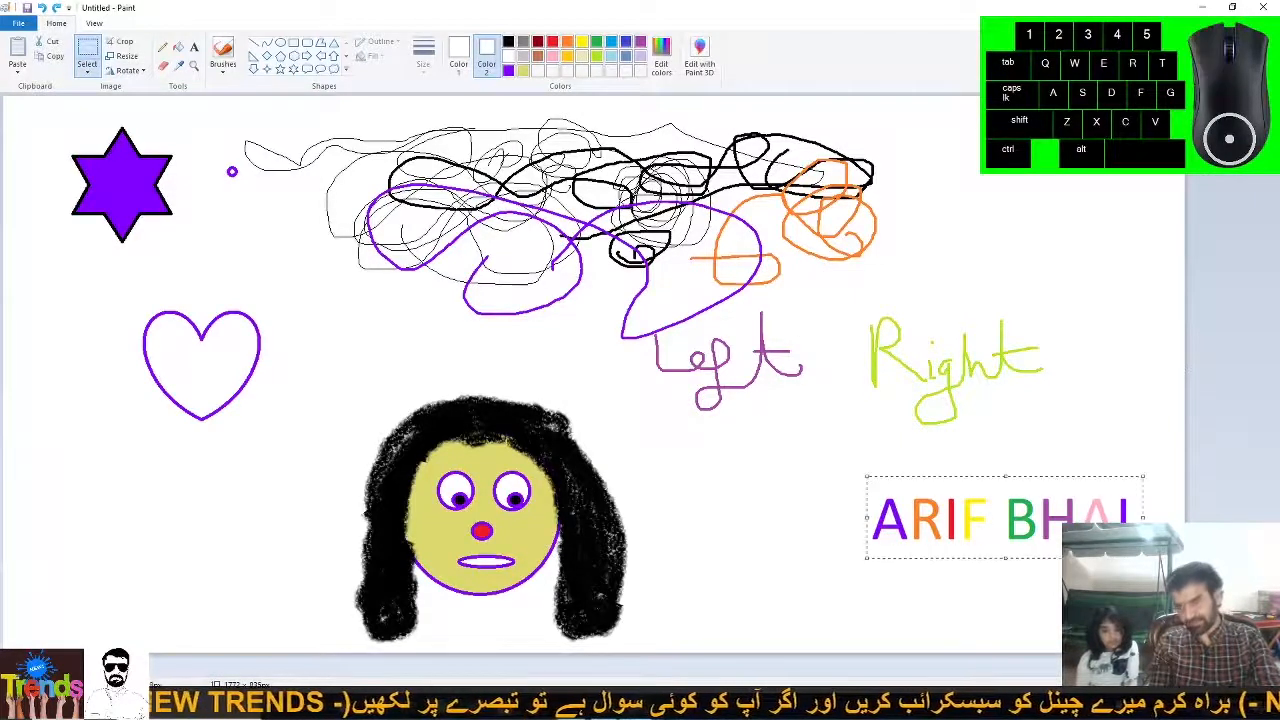
mouse_move(1020, 550)
left_mouse_down()
mouse_move(1005, 271)
mouse_move(841, 334)
mouse_move(750, 522)
mouse_move(930, 545)
mouse_move(956, 328)
mouse_move(991, 549)
mouse_move(960, 266)
mouse_move(976, 532)
left_mouse_up()
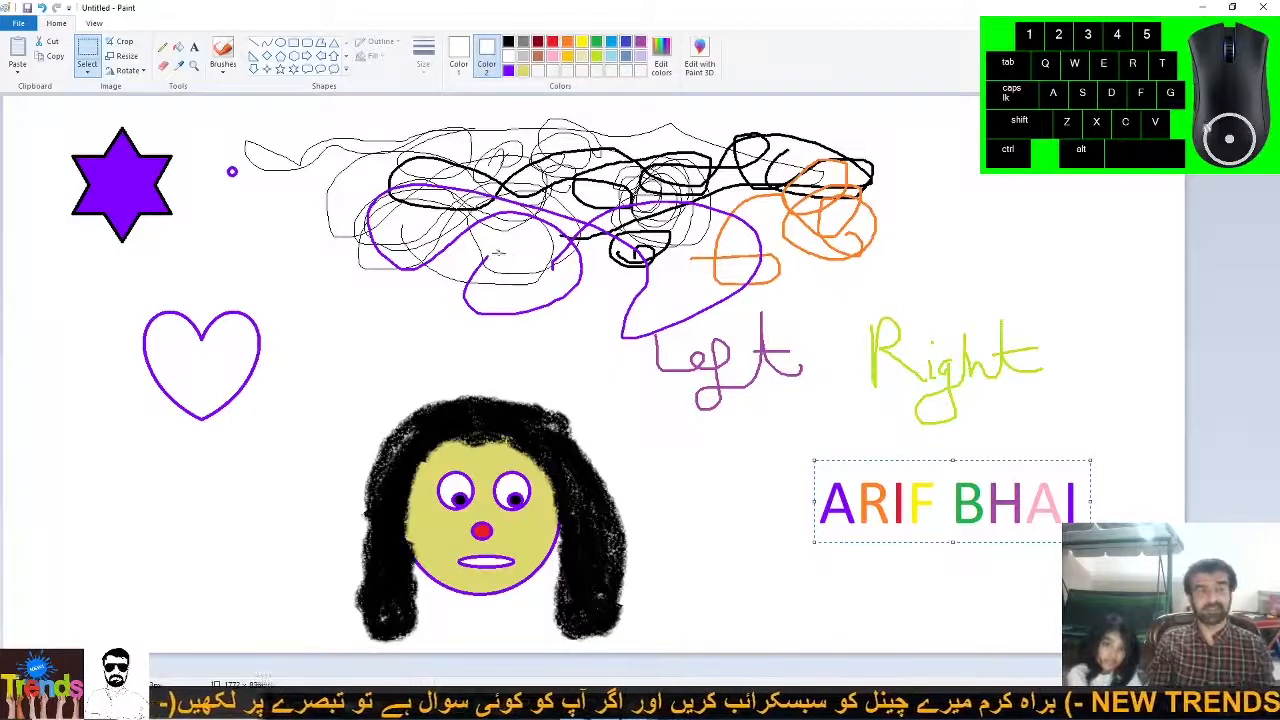
left_click(24, 24)
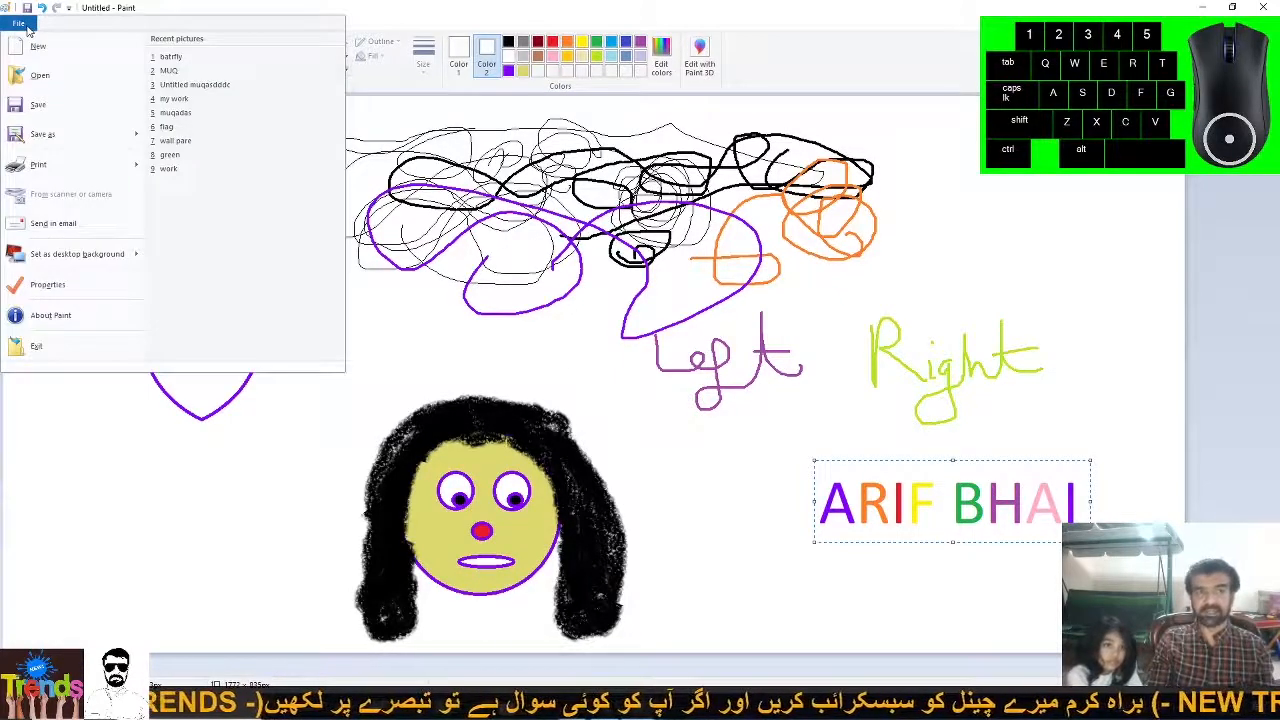
left_click(33, 110)
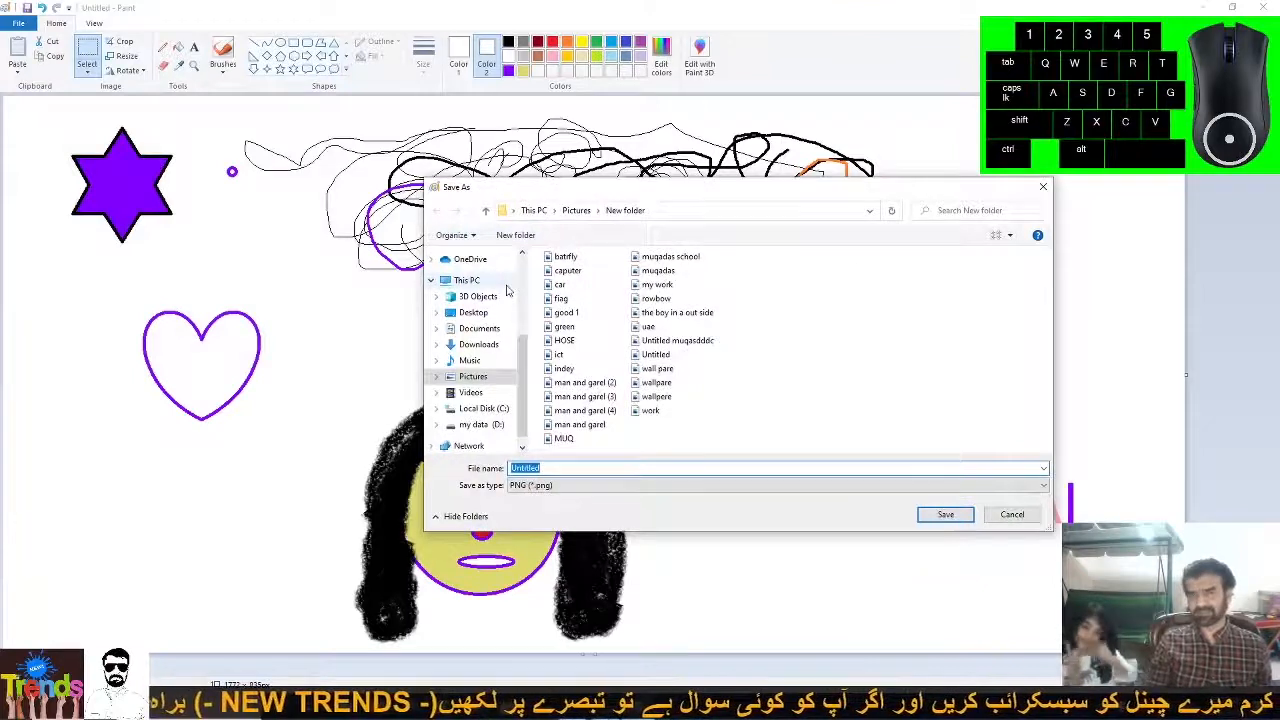
left_click(474, 313)
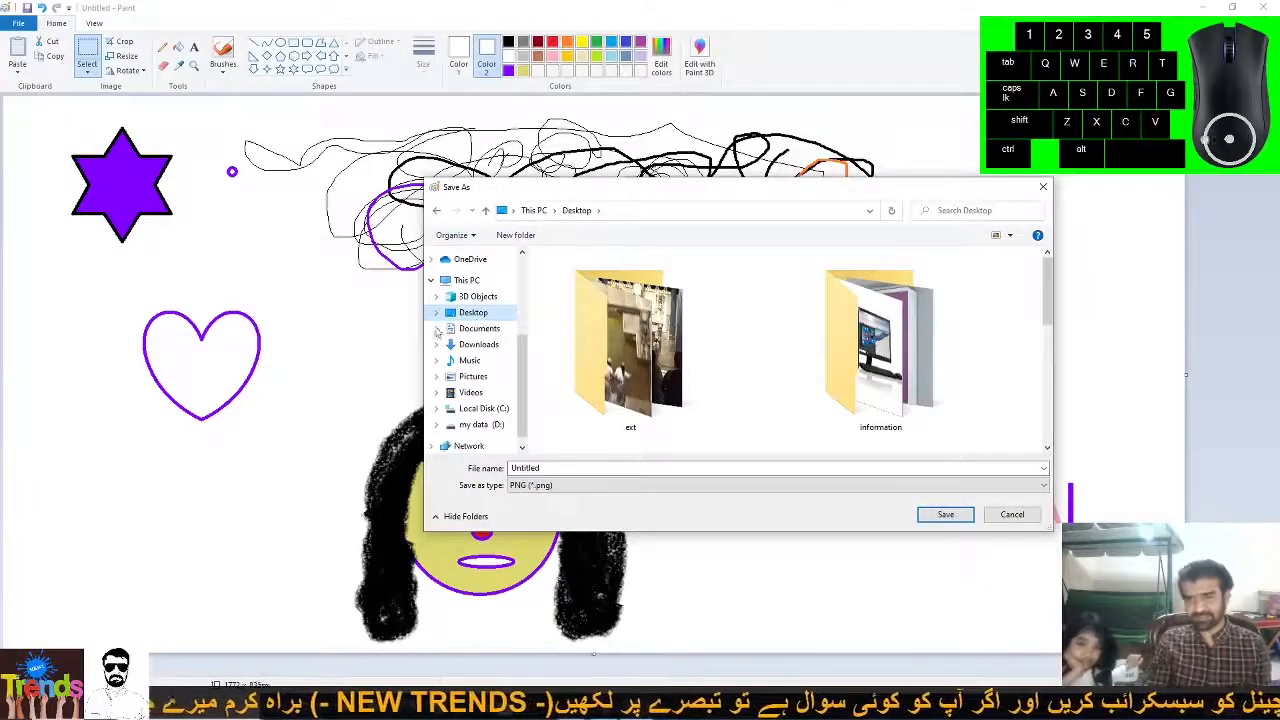
double_click(877, 340)
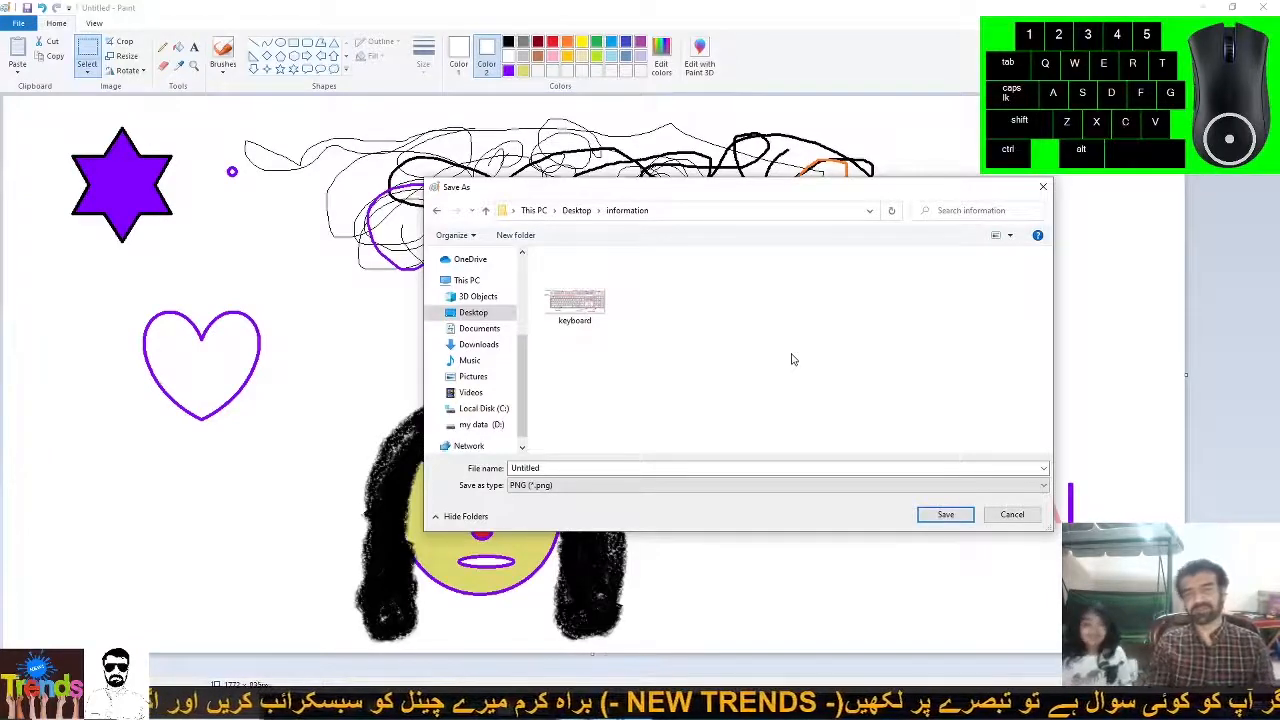
left_click_drag(726, 190, 621, 195)
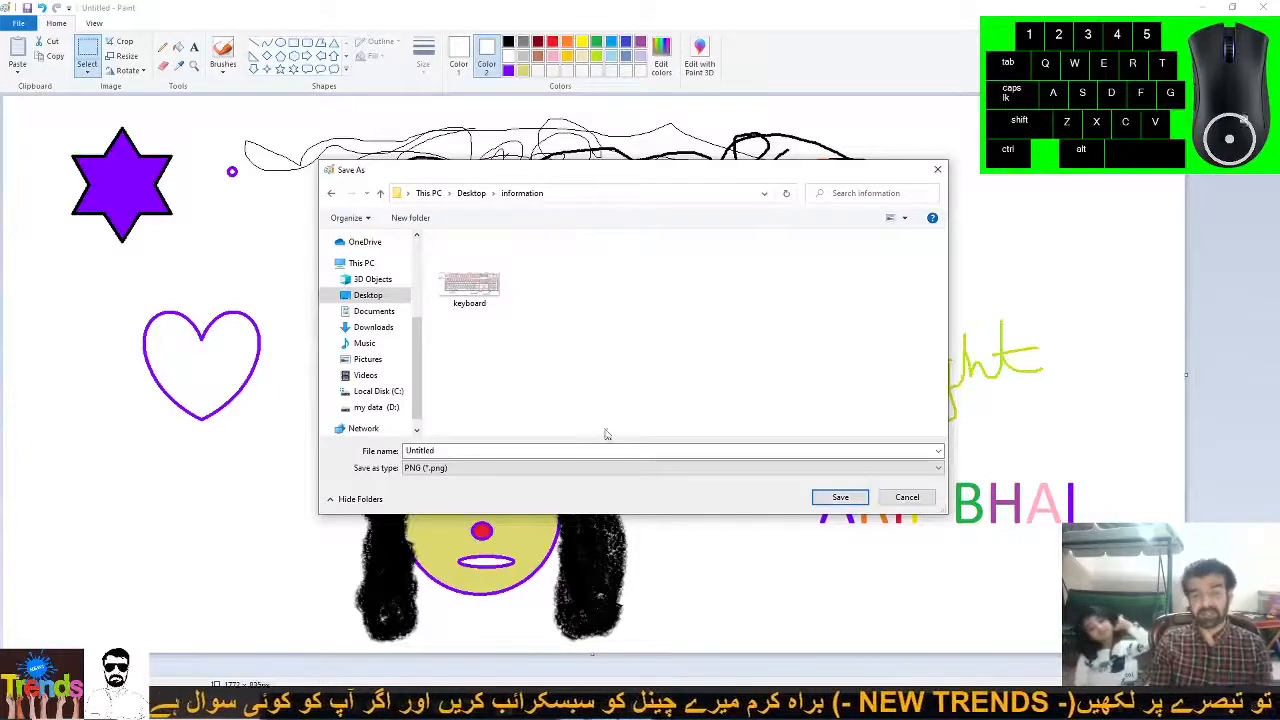
left_click(907, 497)
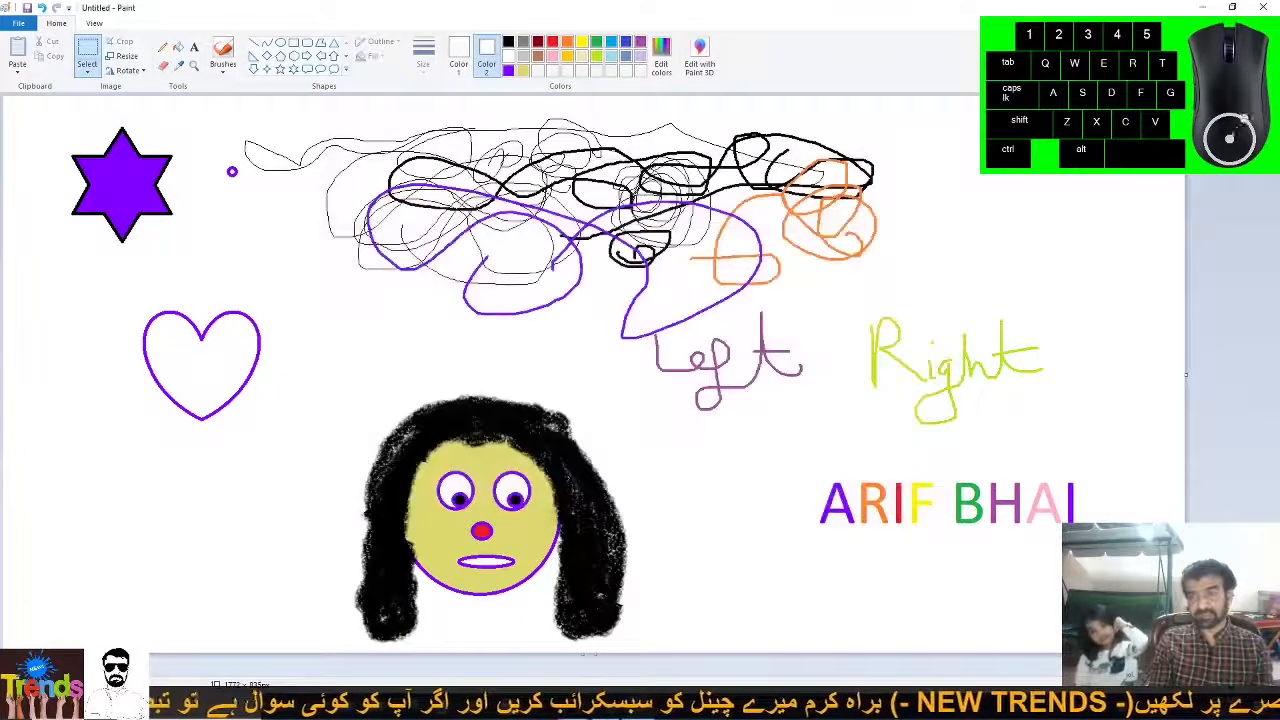
Minimise Paint, switch to the "information" folder in File Explorer, view the purple wardrobe picture, and close the picture and the folder.
left_click(1203, 8)
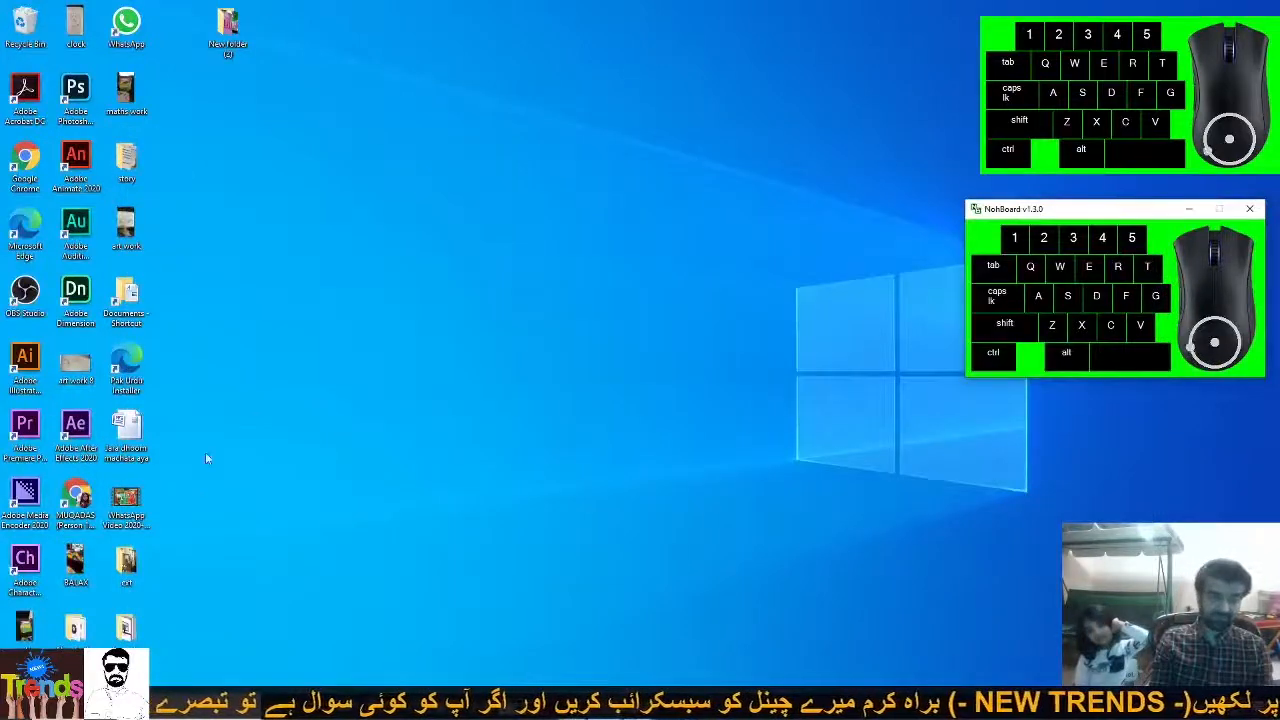
left_click(200, 705)
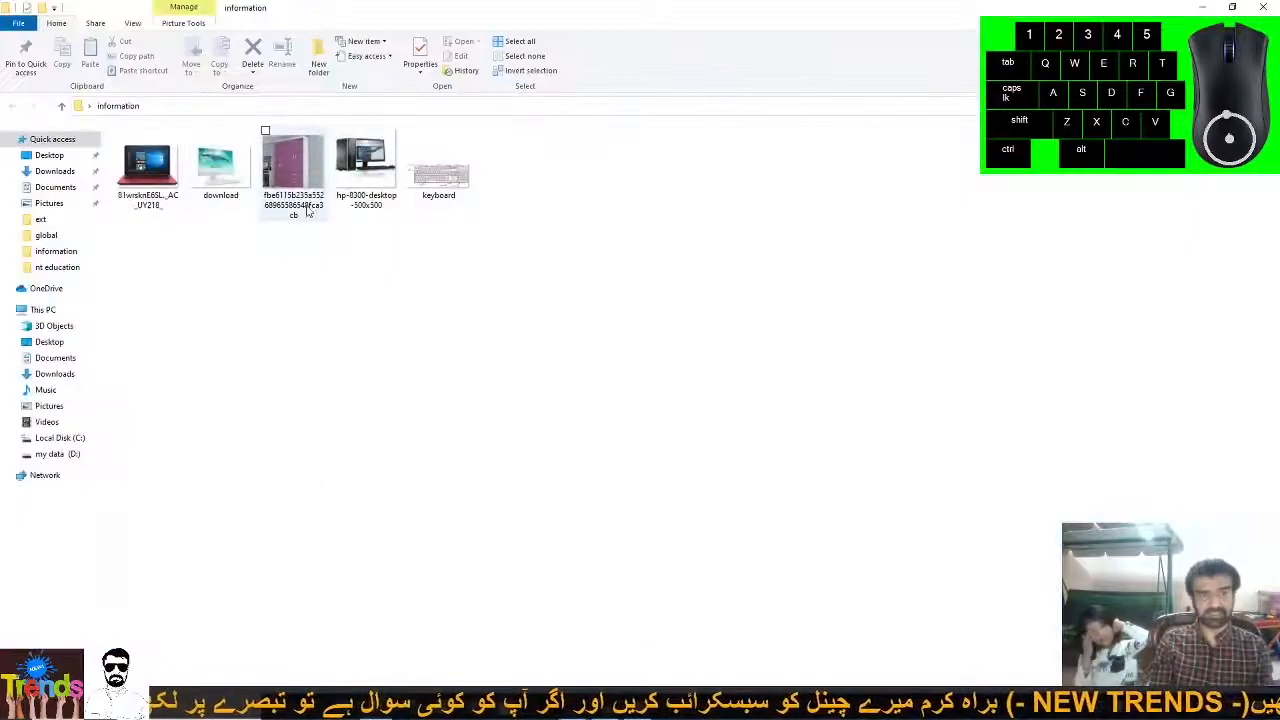
double_click(300, 180)
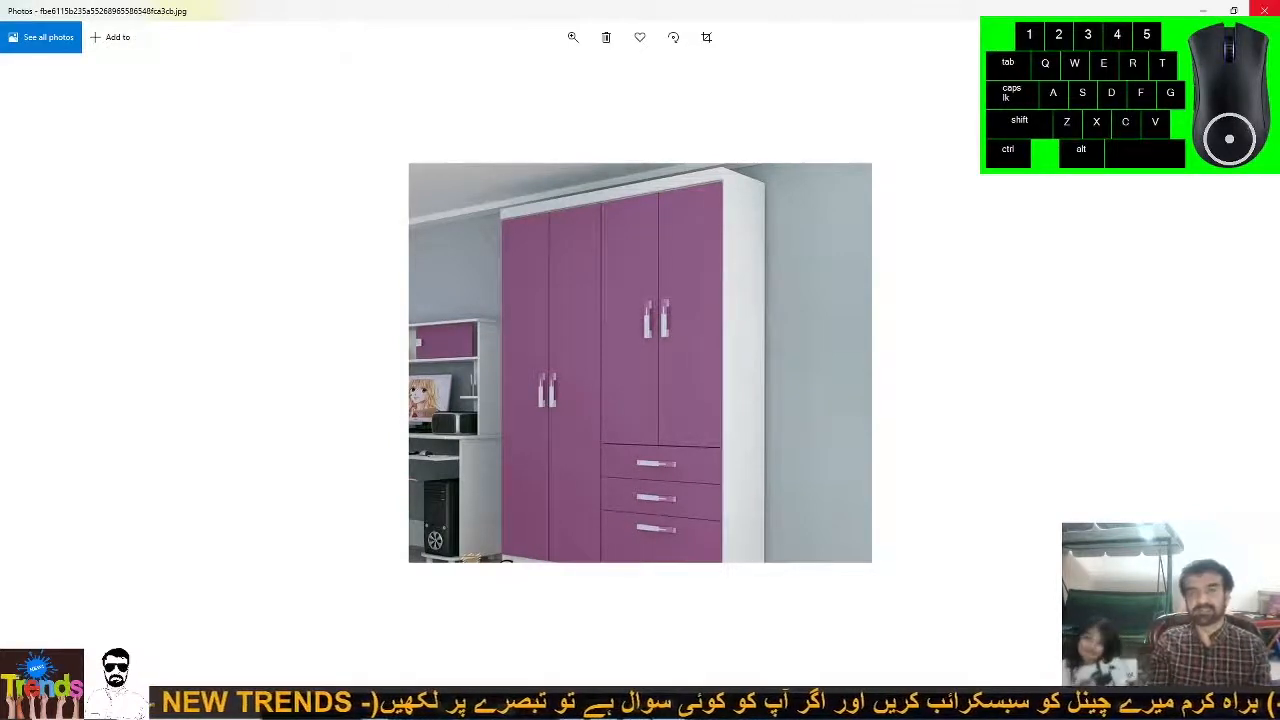
left_click(1265, 10)
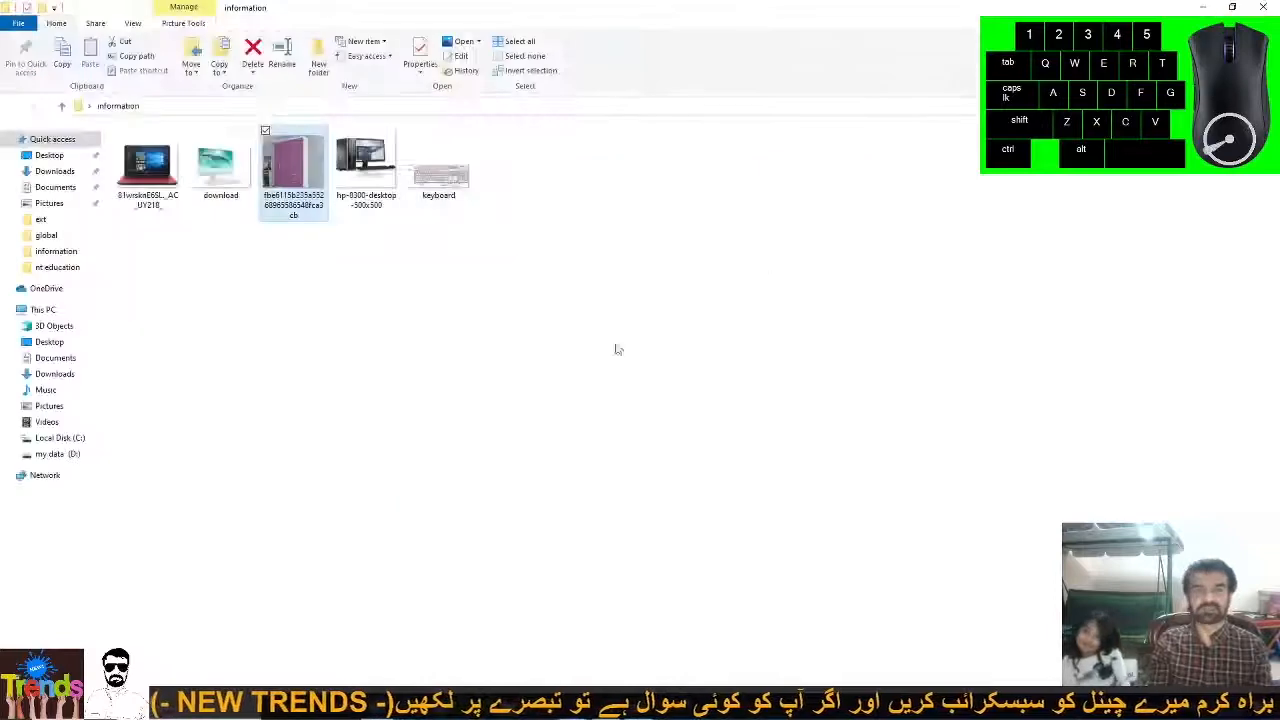
left_click(1265, 8)
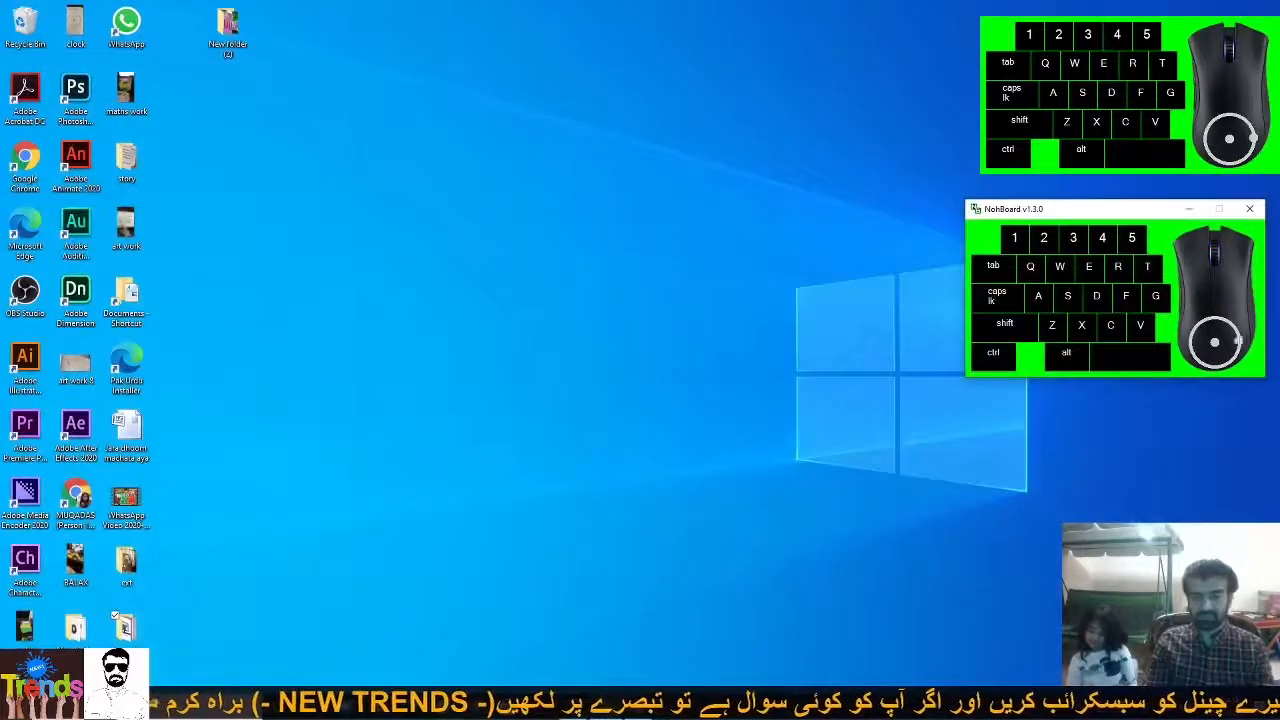
Open a new File Explorer window, examine the folders and drives under This PC, and close the window.
left_click(369, 704)
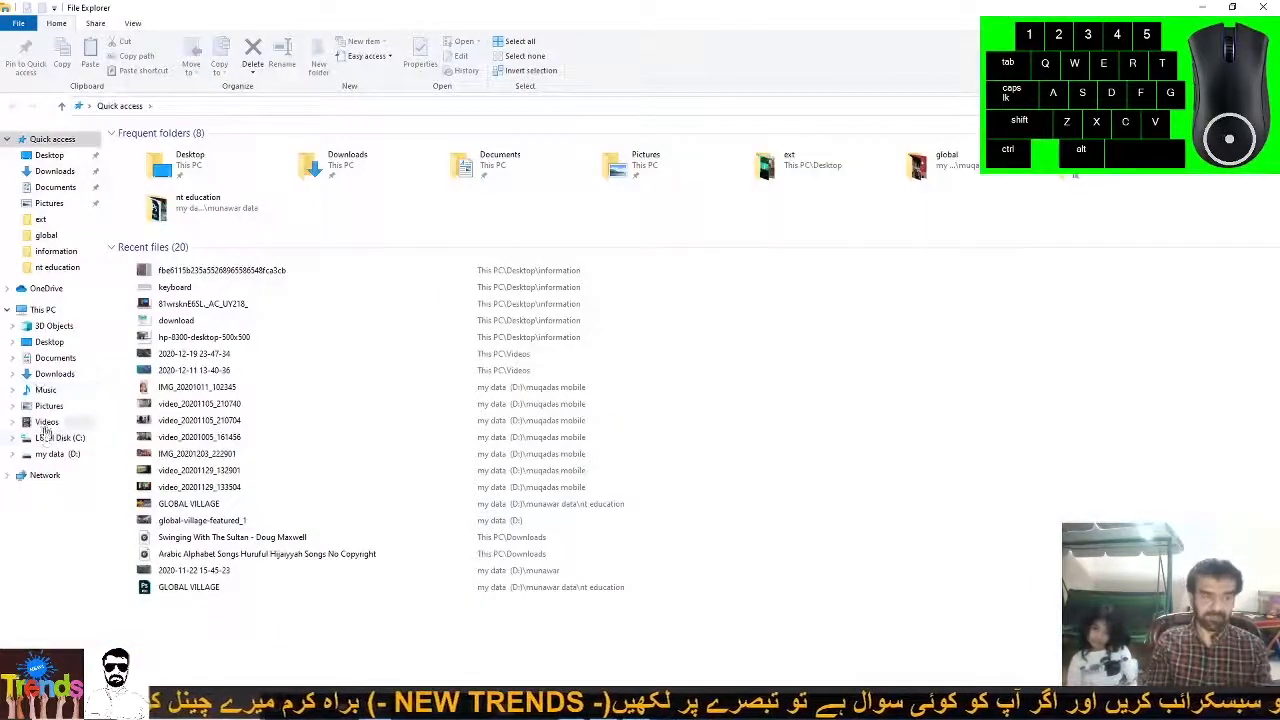
left_click(43, 310)
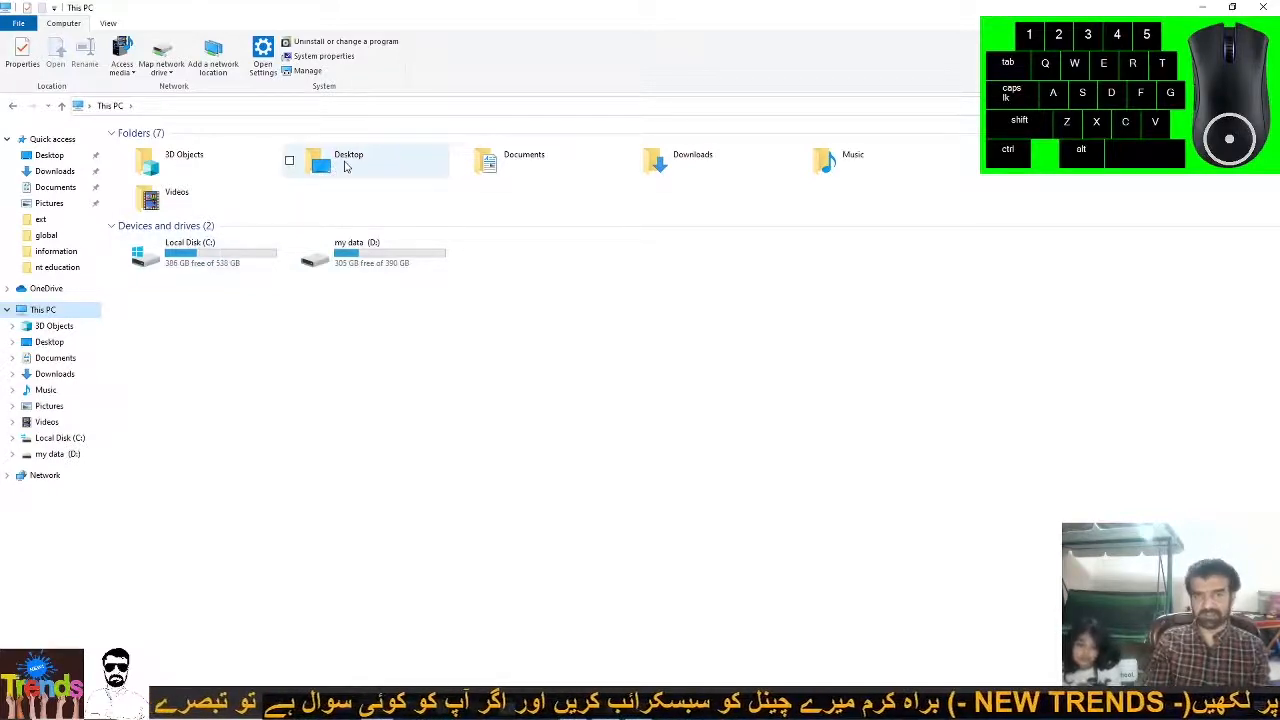
left_click(1263, 7)
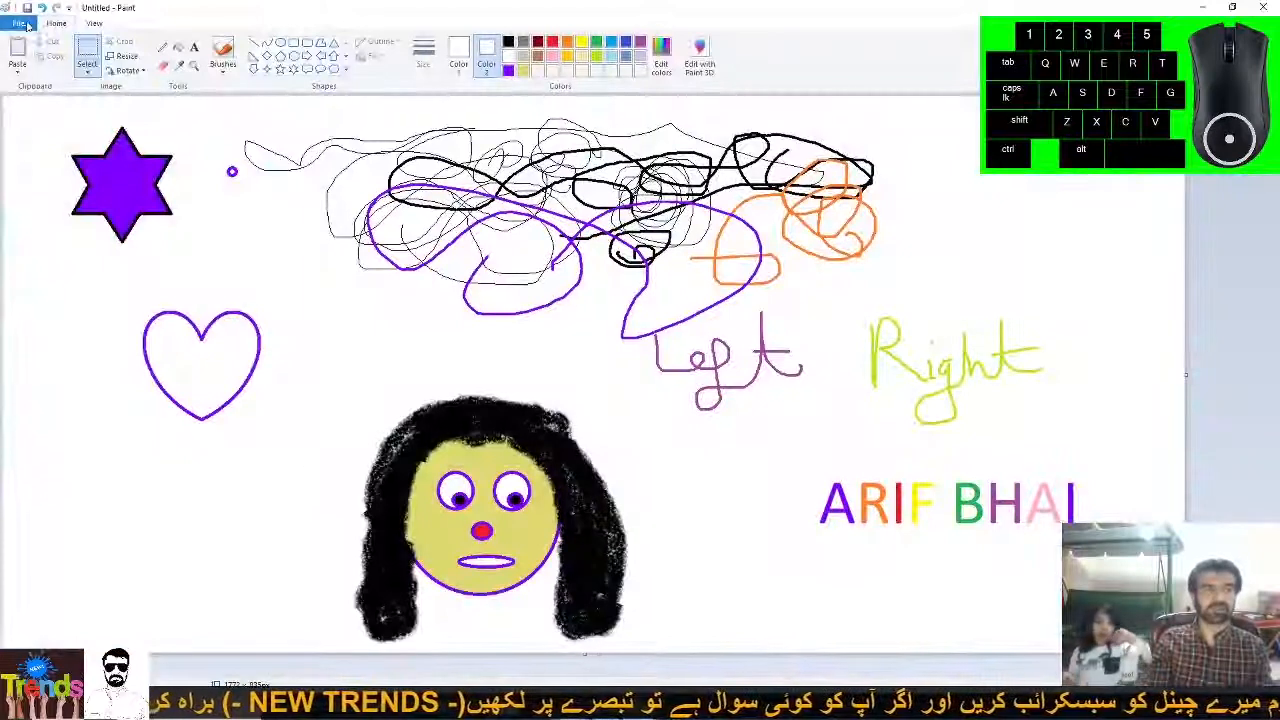
Start saving the drawing in Paint to the Desktop, entering the first word of the coloured name in capitals as the file name.
left_click(20, 23)
left_click(42, 112)
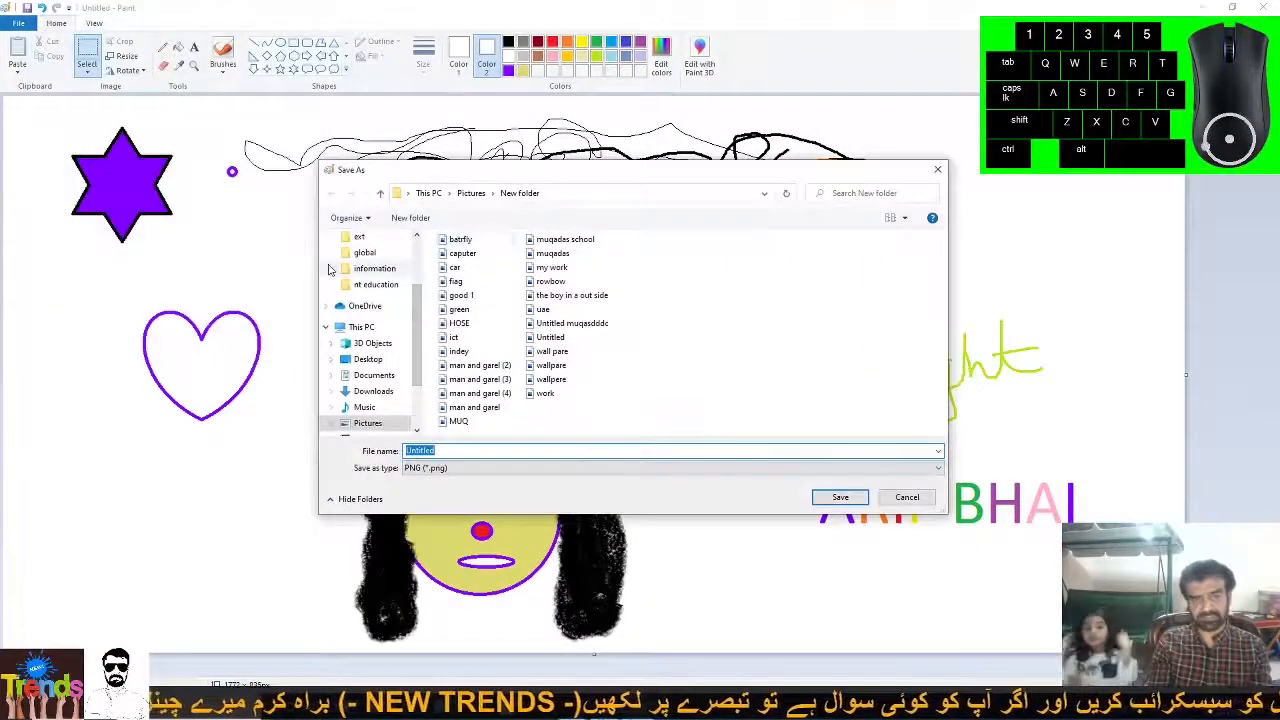
left_click(364, 362)
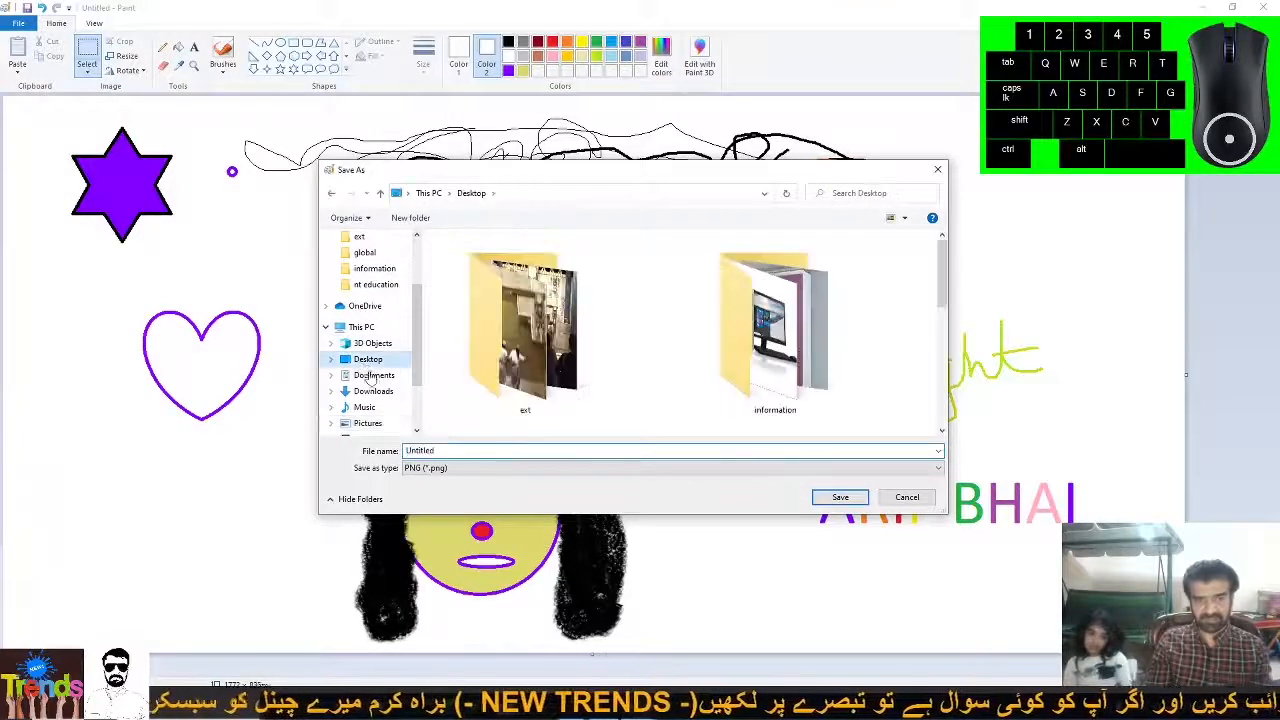
left_click(446, 450)
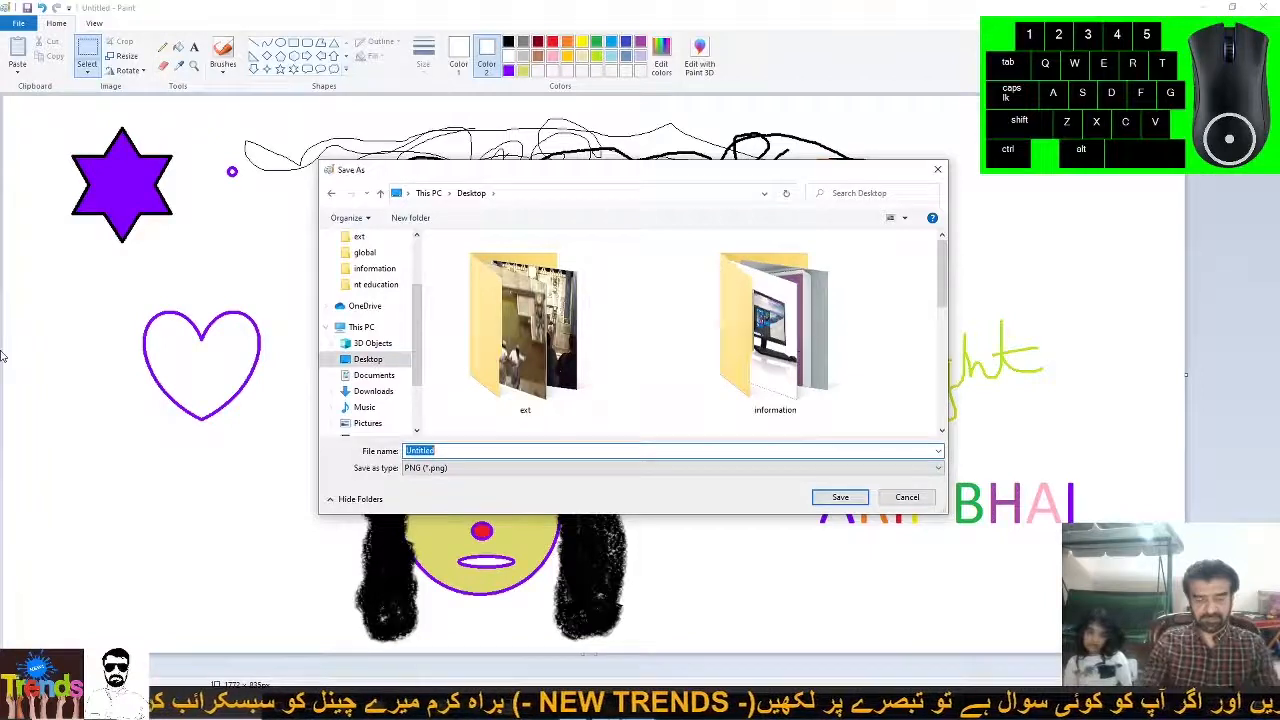
type("A")
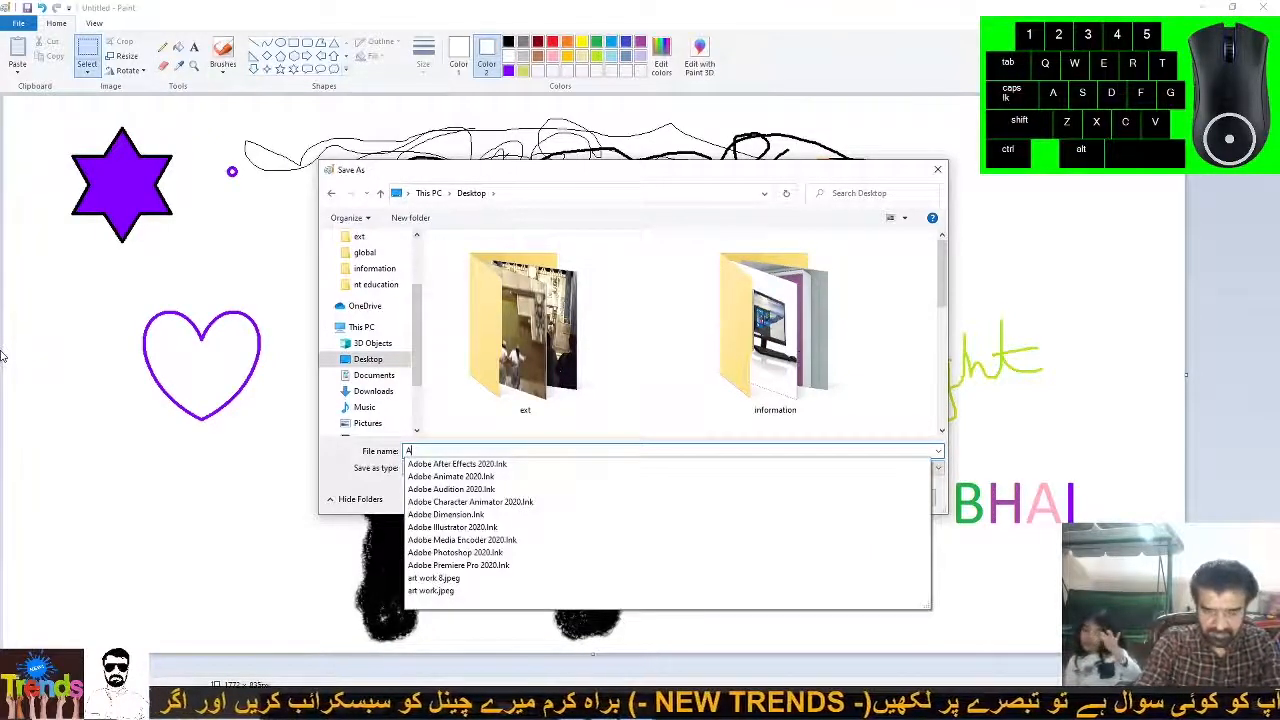
type("RIF")
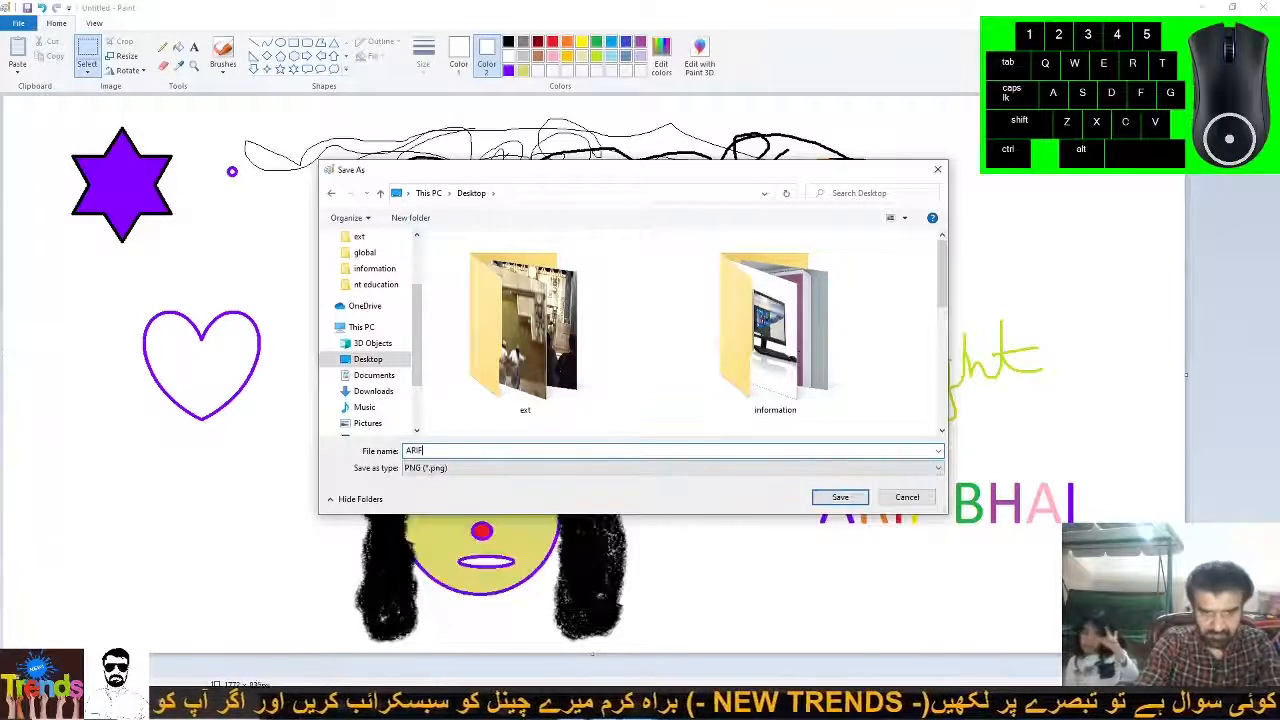
Choose JPEG as the file type and save the drawing.
left_click(478, 468)
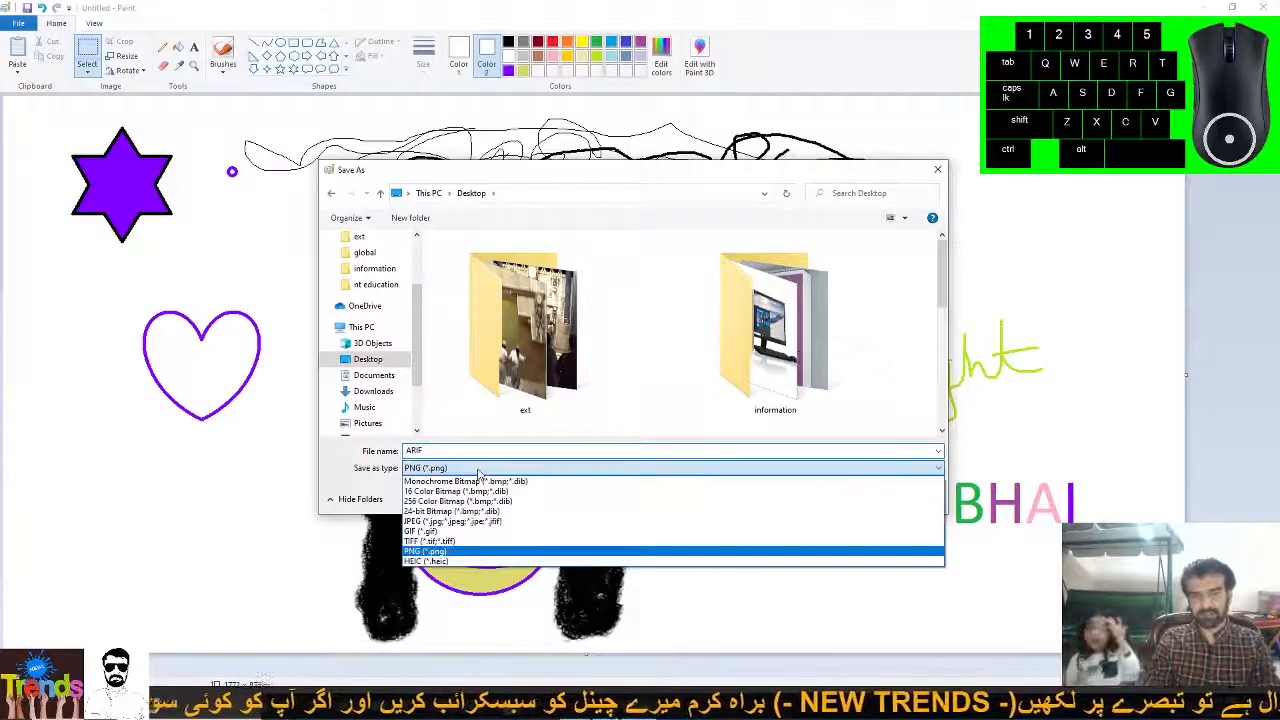
left_click(448, 521)
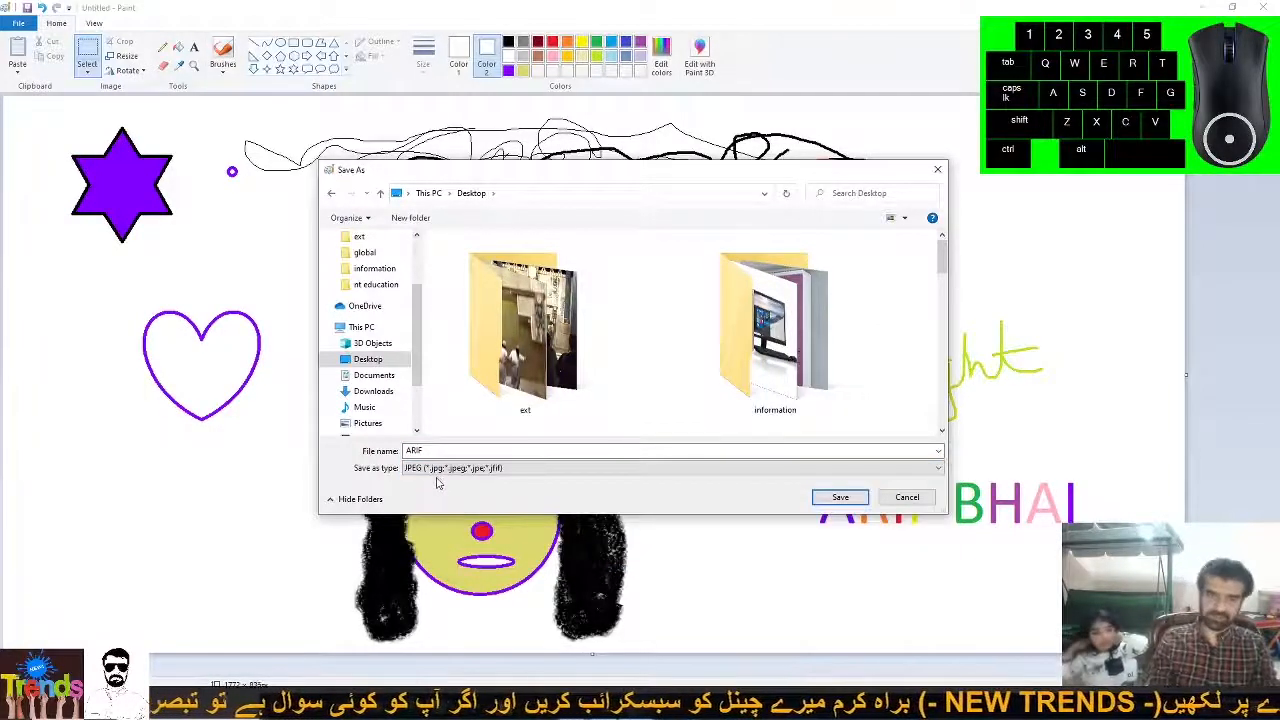
left_click(841, 498)
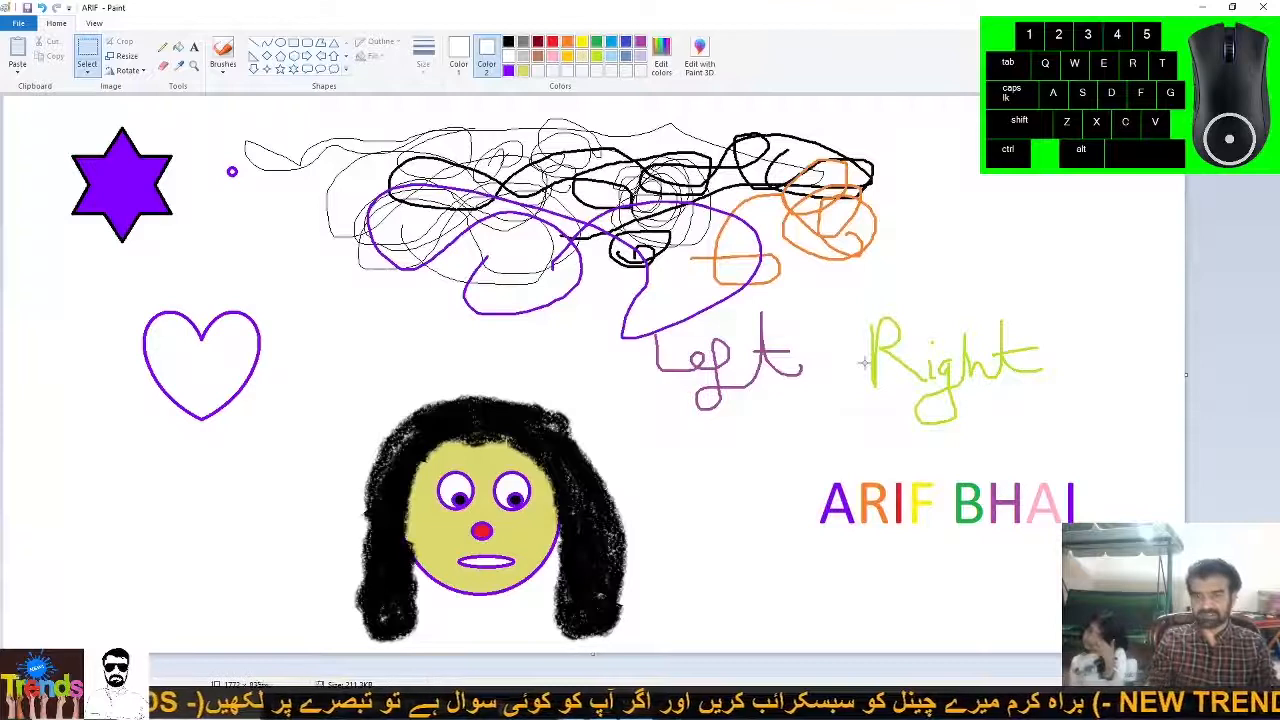
Close Paint, open the saved drawing from the desktop to view it in Photos, and close the viewer.
left_click(1264, 9)
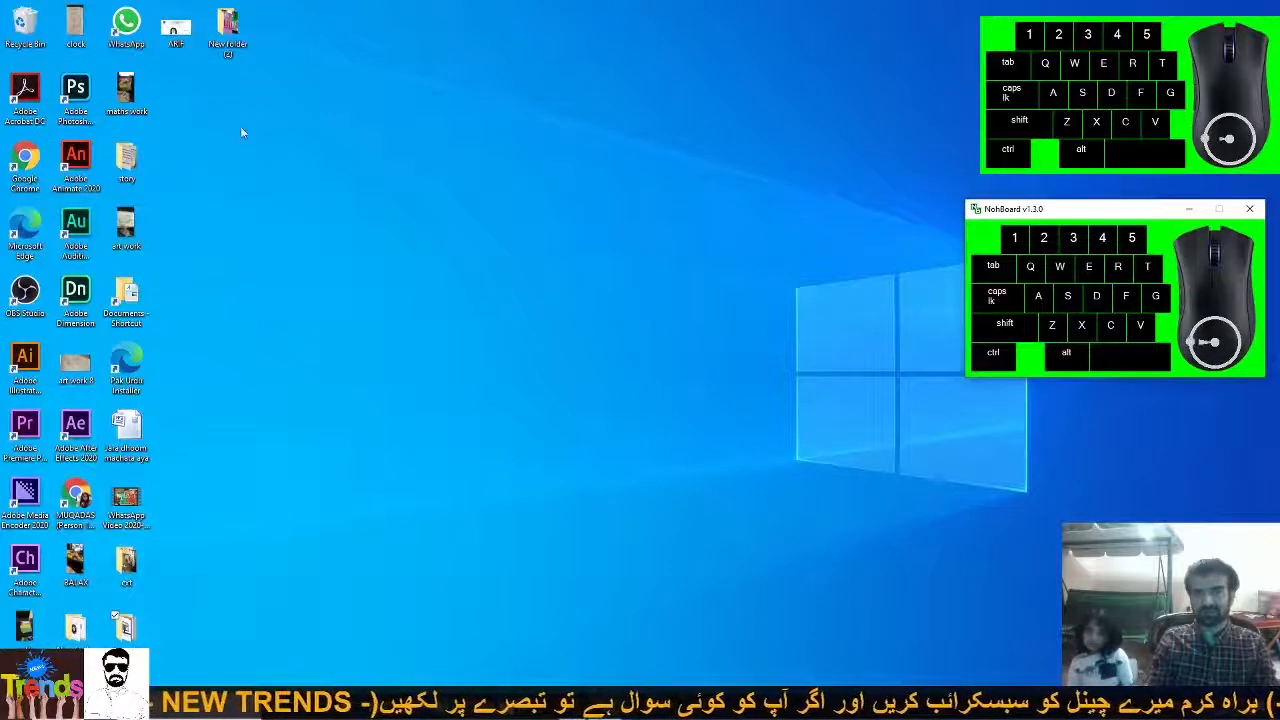
double_click(180, 43)
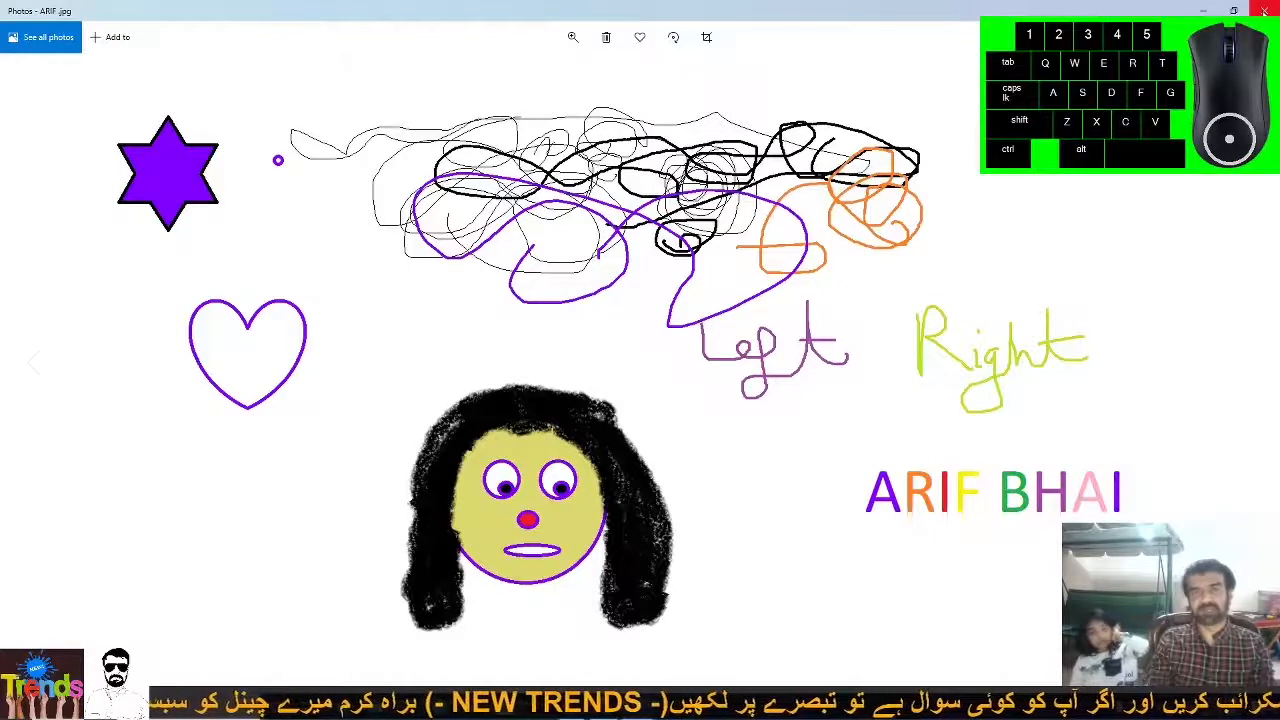
left_click(1264, 10)
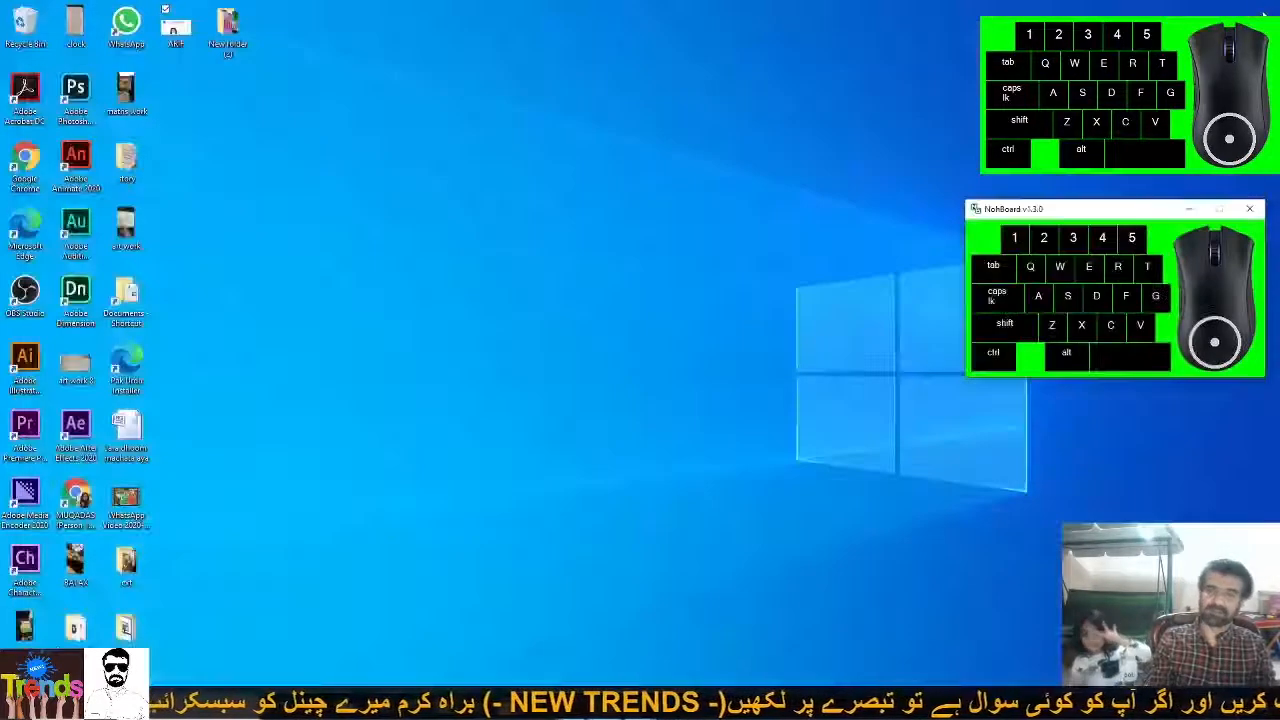